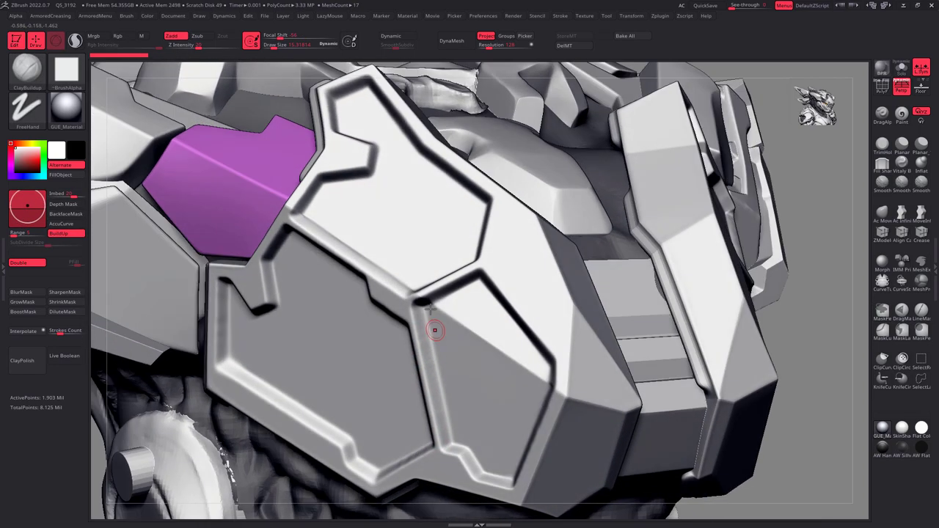
- Solo the raised armor panel to inspect it, then restore the full helmet and view the panel there
{"action": "mouse_move", "coordinate": [450, 392]}
{"action": "right_mouse_down", "text": "ctrl"}
{"action": "mouse_move", "coordinate": [335, 291]}
{"action": "mouse_move", "coordinate": [384, 338]}
{"action": "mouse_move", "coordinate": [385, 317]}
{"action": "right_mouse_up", "text": "ctrl"}
{"action": "key", "text": "shift+alt+s"}
{"action": "right_click_drag", "start_coordinate": [389, 205], "coordinate": [402, 200]}
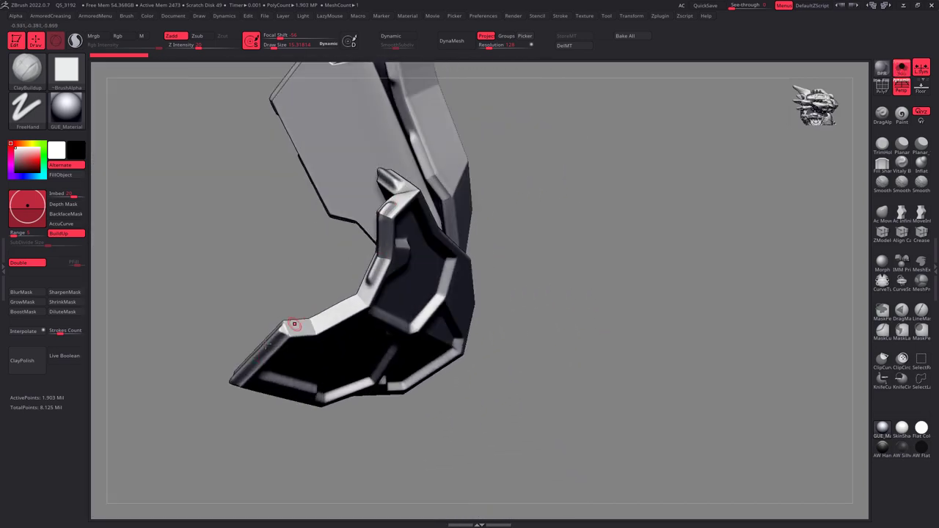
{"action": "mouse_move", "coordinate": [255, 351]}
{"action": "right_mouse_down"}
{"action": "mouse_move", "coordinate": [367, 318]}
{"action": "mouse_move", "coordinate": [386, 204]}
{"action": "right_mouse_up"}
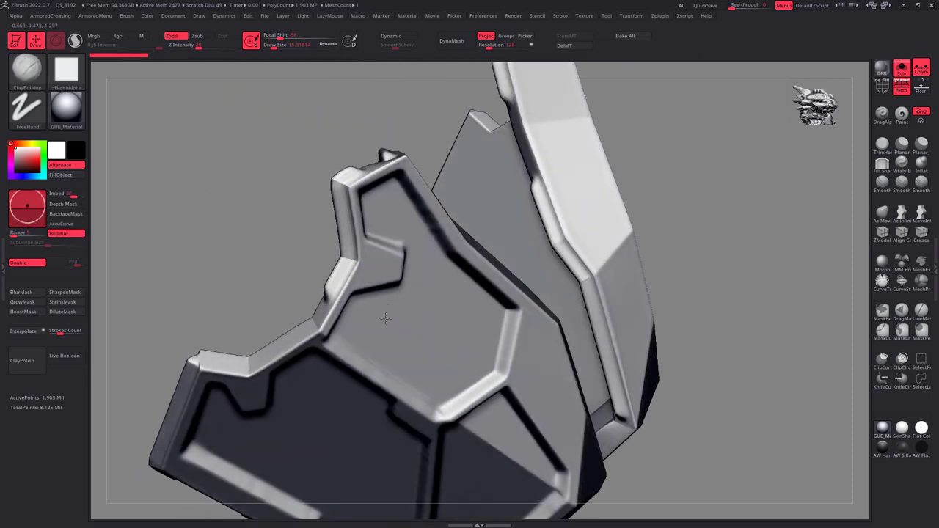
{"action": "mouse_move", "coordinate": [353, 323]}
{"action": "right_mouse_down"}
{"action": "mouse_move", "coordinate": [451, 300]}
{"action": "mouse_move", "coordinate": [557, 360]}
{"action": "mouse_move", "coordinate": [486, 277]}
{"action": "mouse_move", "coordinate": [507, 344]}
{"action": "right_mouse_up"}
{"action": "key", "text": "shift+alt+s"}
{"action": "right_click_drag", "start_coordinate": [522, 308], "coordinate": [550, 342]}
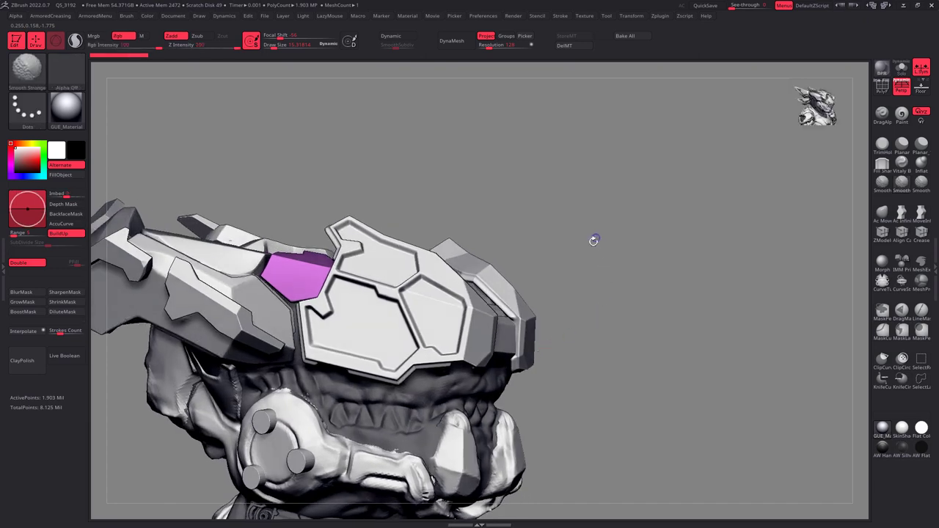
{"action": "mouse_move", "coordinate": [602, 307]}
{"action": "right_mouse_down"}
{"action": "mouse_move", "coordinate": [543, 296]}
{"action": "mouse_move", "coordinate": [636, 308]}
{"action": "right_mouse_up"}
- Select the front helmet plate, solo it and show its PolyF wireframe with polygroup colours
{"action": "left_click", "coordinate": [638, 314], "text": "alt"}
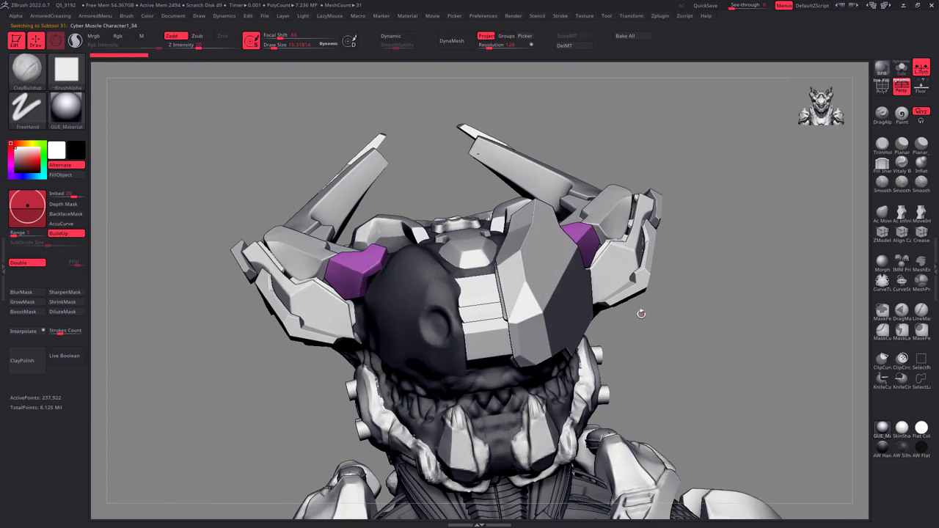
{"action": "key", "text": "shift+alt+s"}
{"action": "key", "text": "f"}
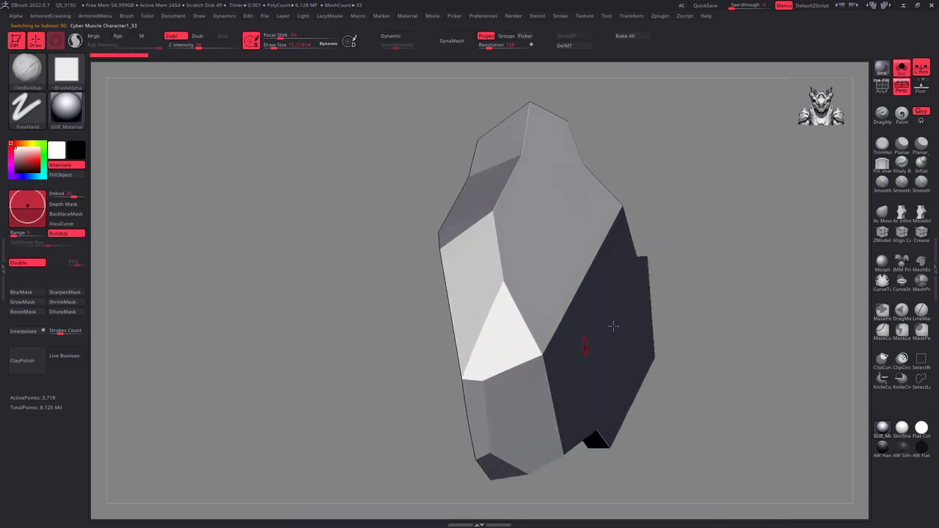
{"action": "mouse_move", "coordinate": [601, 330]}
{"action": "right_mouse_down"}
{"action": "mouse_move", "coordinate": [486, 289]}
{"action": "mouse_move", "coordinate": [541, 274]}
{"action": "mouse_move", "coordinate": [549, 289]}
{"action": "mouse_move", "coordinate": [489, 269]}
{"action": "mouse_move", "coordinate": [478, 296]}
{"action": "mouse_move", "coordinate": [470, 287]}
{"action": "mouse_move", "coordinate": [574, 306]}
{"action": "right_mouse_up"}
{"action": "key", "text": "shift+f"}
{"action": "left_click", "coordinate": [540, 294], "text": "alt"}
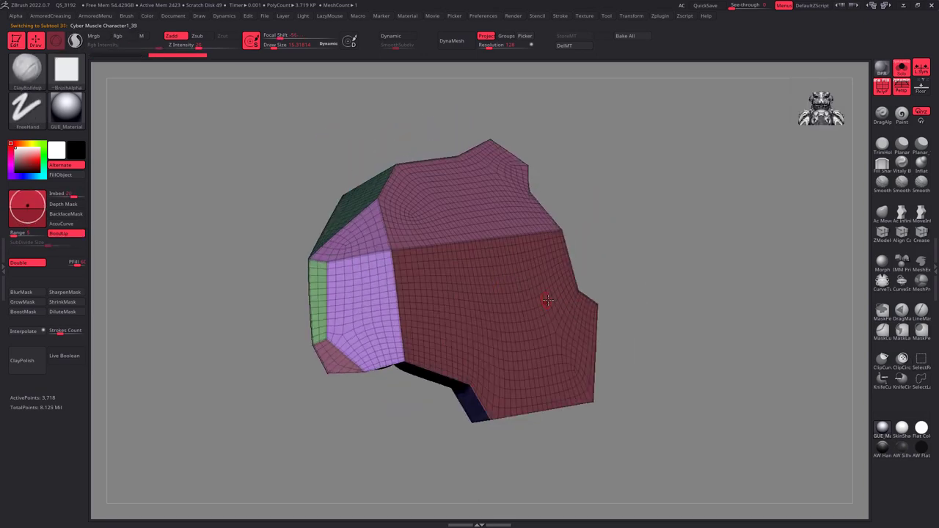
{"action": "right_click_drag", "start_coordinate": [569, 299], "coordinate": [554, 312]}
{"action": "right_click_drag", "start_coordinate": [822, 386], "coordinate": [628, 333]}
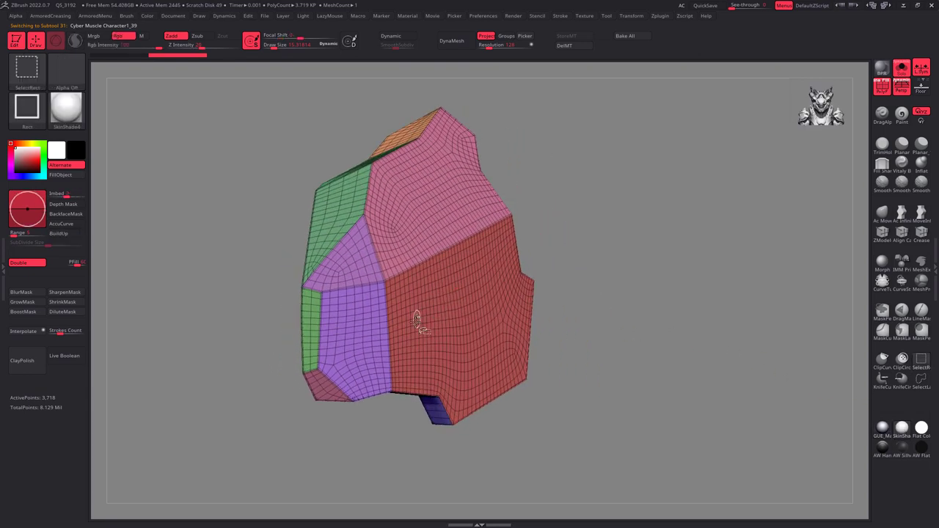
- Toggle polygroup visibility to isolate the red front face, then show all groups again
{"action": "left_click", "coordinate": [445, 332], "text": "ctrl+shift"}
{"action": "left_click", "coordinate": [534, 209], "text": "ctrl+shift"}
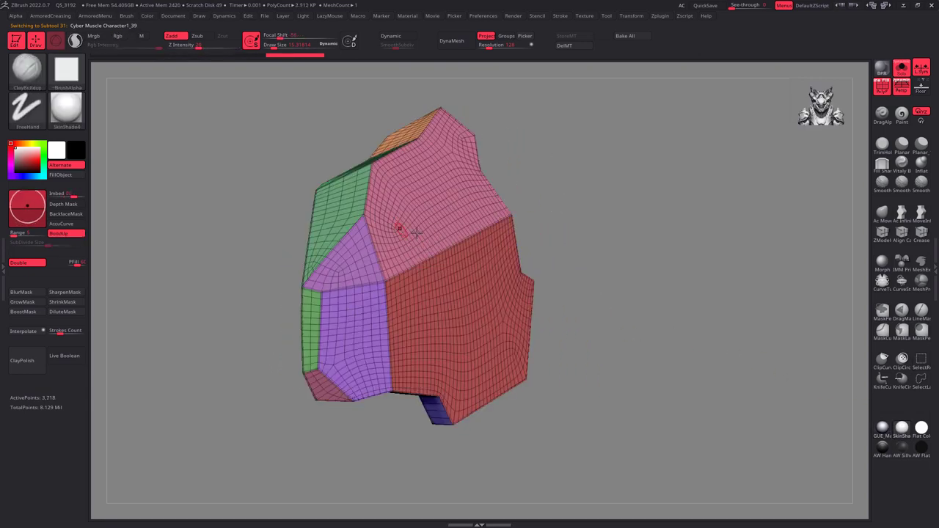
{"action": "mouse_move", "coordinate": [398, 226]}
{"action": "right_mouse_down"}
{"action": "mouse_move", "coordinate": [384, 207]}
{"action": "mouse_move", "coordinate": [409, 258]}
{"action": "mouse_move", "coordinate": [485, 270]}
{"action": "mouse_move", "coordinate": [477, 247]}
{"action": "mouse_move", "coordinate": [357, 237]}
{"action": "mouse_move", "coordinate": [348, 269]}
{"action": "right_mouse_up"}
{"action": "key", "text": "ctrl+shift+s"}
{"action": "key", "text": "ctrl+shift+s"}
{"action": "key", "text": "ctrl+shift+s"}
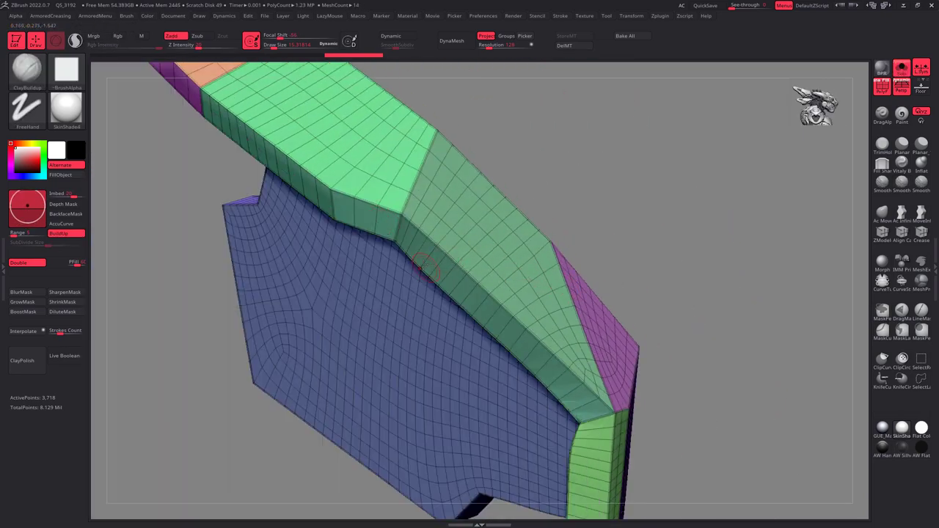
{"action": "right_click_drag", "start_coordinate": [435, 242], "coordinate": [493, 283], "text": "ctrl"}
- Isolate the red front polygroup, then invert visibility to leave only the side strip showing
{"action": "left_click", "coordinate": [482, 295], "text": "ctrl+shift"}
{"action": "left_click", "coordinate": [482, 209], "text": "ctrl+shift"}
{"action": "left_click", "coordinate": [516, 253], "text": "ctrl+shift"}
{"action": "right_click_drag", "start_coordinate": [509, 237], "coordinate": [411, 264]}
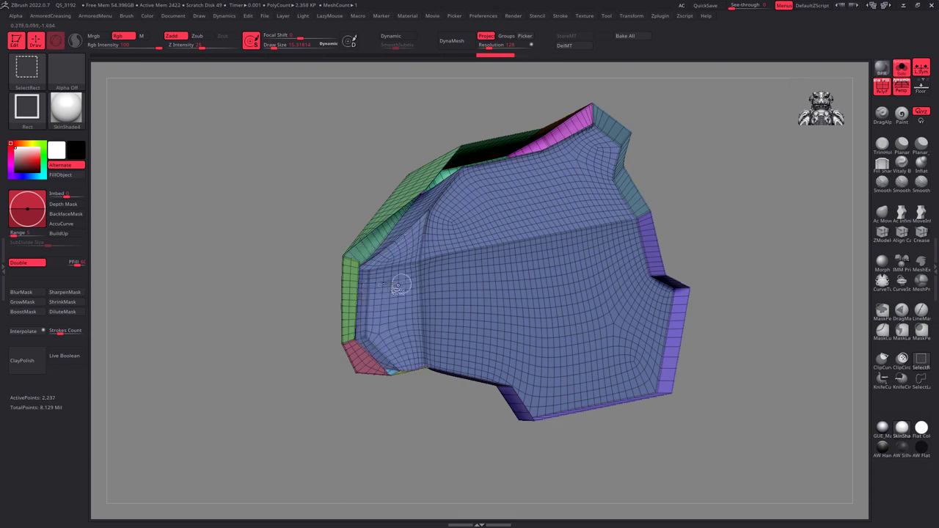
{"action": "mouse_move", "coordinate": [401, 197]}
{"action": "right_mouse_down"}
{"action": "mouse_move", "coordinate": [488, 266]}
{"action": "mouse_move", "coordinate": [594, 177]}
{"action": "mouse_move", "coordinate": [676, 179]}
{"action": "mouse_move", "coordinate": [543, 275]}
{"action": "mouse_move", "coordinate": [661, 226]}
{"action": "right_mouse_up"}
{"action": "left_click_drag", "start_coordinate": [660, 226], "coordinate": [562, 322], "text": "ctrl+shift"}
{"action": "right_click_drag", "start_coordinate": [562, 323], "coordinate": [524, 311]}
{"action": "mouse_move", "coordinate": [572, 229]}
{"action": "right_mouse_down"}
{"action": "mouse_move", "coordinate": [589, 284]}
{"action": "mouse_move", "coordinate": [552, 289]}
{"action": "mouse_move", "coordinate": [526, 268]}
{"action": "mouse_move", "coordinate": [607, 250]}
{"action": "right_mouse_up"}
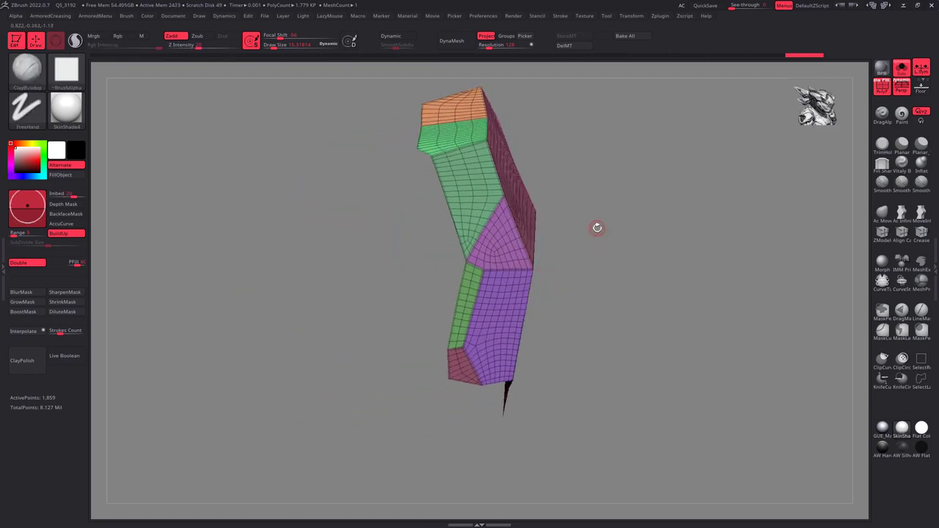
- Apply Panel Loops from the ArmoredMenu to the plate, undoing and redoing to compare
{"action": "key", "text": "space"}
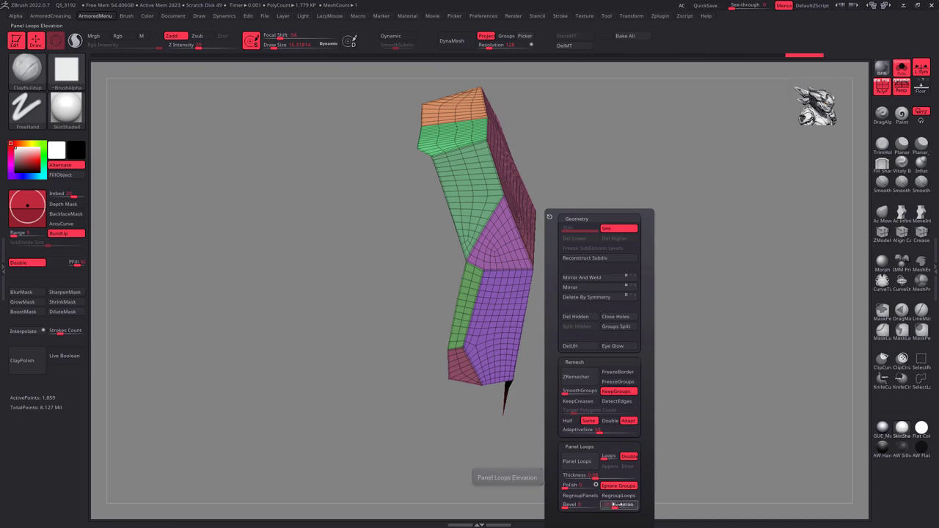
{"action": "mouse_move", "coordinate": [547, 344]}
{"action": "right_mouse_down"}
{"action": "mouse_move", "coordinate": [582, 243]}
{"action": "mouse_move", "coordinate": [497, 262]}
{"action": "mouse_move", "coordinate": [540, 188]}
{"action": "mouse_move", "coordinate": [571, 303]}
{"action": "mouse_move", "coordinate": [639, 291]}
{"action": "mouse_move", "coordinate": [641, 232]}
{"action": "right_mouse_up"}
{"action": "mouse_move", "coordinate": [547, 129]}
{"action": "right_mouse_down"}
{"action": "mouse_move", "coordinate": [512, 142]}
{"action": "mouse_move", "coordinate": [480, 227]}
{"action": "mouse_move", "coordinate": [488, 176]}
{"action": "right_mouse_up"}
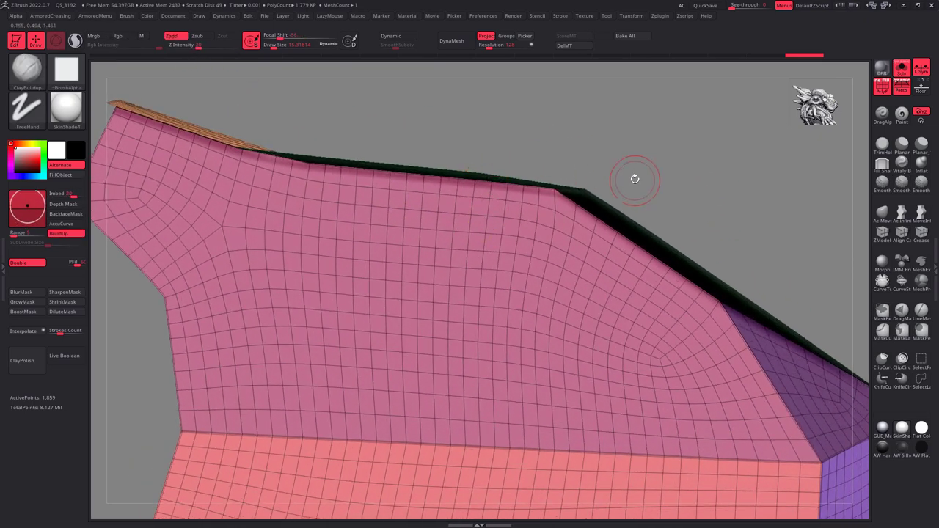
{"action": "key", "text": "g"}
{"action": "left_click", "coordinate": [629, 430]}
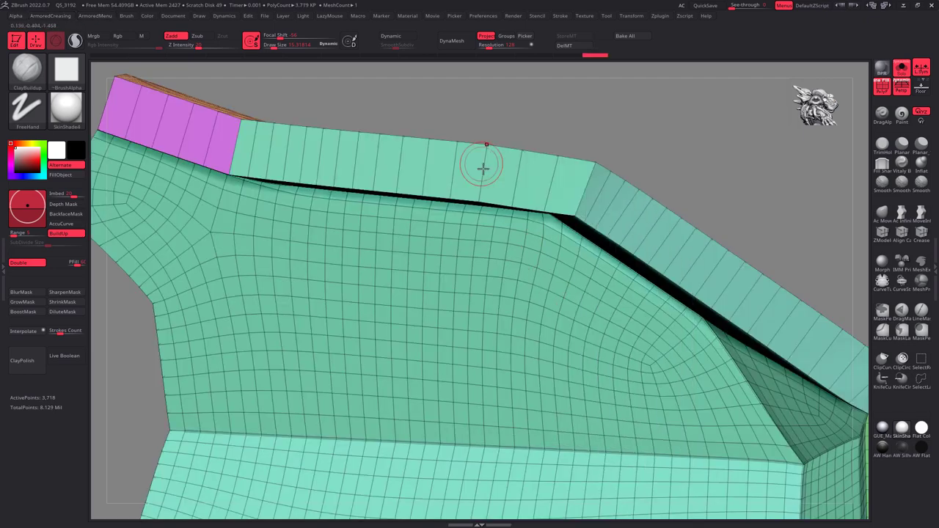
{"action": "key", "text": "ctrl+z"}
{"action": "key", "text": "ctrl+shift+z"}
{"action": "key", "text": "g"}
{"action": "mouse_move", "coordinate": [564, 149]}
{"action": "left_mouse_down"}
{"action": "mouse_move", "coordinate": [592, 319]}
{"action": "mouse_move", "coordinate": [602, 287]}
{"action": "mouse_move", "coordinate": [570, 286]}
{"action": "mouse_move", "coordinate": [583, 287]}
{"action": "mouse_move", "coordinate": [537, 254]}
{"action": "mouse_move", "coordinate": [509, 273]}
{"action": "mouse_move", "coordinate": [528, 299]}
{"action": "mouse_move", "coordinate": [545, 223]}
{"action": "mouse_move", "coordinate": [548, 265]}
{"action": "mouse_move", "coordinate": [577, 257]}
{"action": "left_mouse_up"}
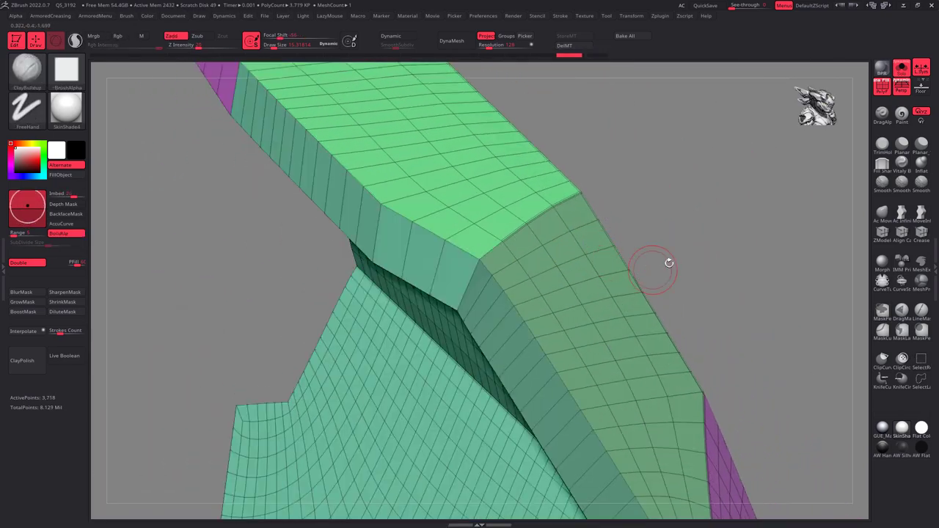
- Switch the ArmoredCreasing options to crease individual edges and frame the ridge's purple outer wall
{"action": "key", "text": "shift+c"}
{"action": "mouse_move", "coordinate": [587, 293]}
{"action": "left_mouse_down"}
{"action": "mouse_move", "coordinate": [528, 362]}
{"action": "mouse_move", "coordinate": [528, 332]}
{"action": "mouse_move", "coordinate": [507, 301]}
{"action": "mouse_move", "coordinate": [509, 271]}
{"action": "mouse_move", "coordinate": [487, 279]}
{"action": "mouse_move", "coordinate": [509, 269]}
{"action": "mouse_move", "coordinate": [507, 325]}
{"action": "mouse_move", "coordinate": [521, 399]}
{"action": "mouse_move", "coordinate": [495, 329]}
{"action": "mouse_move", "coordinate": [484, 332]}
{"action": "mouse_move", "coordinate": [434, 252]}
{"action": "mouse_move", "coordinate": [413, 274]}
{"action": "mouse_move", "coordinate": [544, 252]}
{"action": "left_mouse_up"}
{"action": "key", "text": "space"}
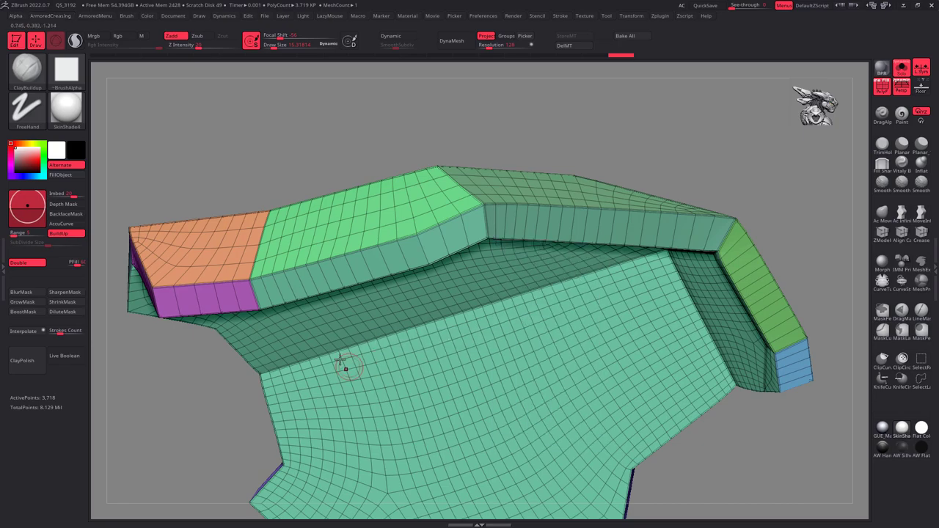
{"action": "left_click", "coordinate": [922, 232]}
{"action": "mouse_move", "coordinate": [556, 294]}
{"action": "left_mouse_down"}
{"action": "mouse_move", "coordinate": [413, 216]}
{"action": "mouse_move", "coordinate": [408, 230]}
{"action": "mouse_move", "coordinate": [414, 188]}
{"action": "mouse_move", "coordinate": [398, 210]}
{"action": "mouse_move", "coordinate": [534, 146]}
{"action": "left_mouse_up"}
{"action": "mouse_move", "coordinate": [483, 176]}
{"action": "left_mouse_down"}
{"action": "mouse_move", "coordinate": [458, 204]}
{"action": "mouse_move", "coordinate": [346, 246]}
{"action": "mouse_move", "coordinate": [329, 360]}
{"action": "mouse_move", "coordinate": [593, 371]}
{"action": "mouse_move", "coordinate": [497, 331]}
{"action": "mouse_move", "coordinate": [506, 338]}
{"action": "mouse_move", "coordinate": [497, 346]}
{"action": "mouse_move", "coordinate": [566, 163]}
{"action": "mouse_move", "coordinate": [635, 262]}
{"action": "mouse_move", "coordinate": [650, 258]}
{"action": "mouse_move", "coordinate": [623, 249]}
{"action": "mouse_move", "coordinate": [671, 321]}
{"action": "mouse_move", "coordinate": [677, 275]}
{"action": "mouse_move", "coordinate": [663, 291]}
{"action": "mouse_move", "coordinate": [623, 249]}
{"action": "mouse_move", "coordinate": [621, 268]}
{"action": "mouse_move", "coordinate": [623, 256]}
{"action": "left_mouse_up"}
- Apply Polish Crisp Edges to the plate and turn it to expose the pink top face
{"action": "key", "text": "space"}
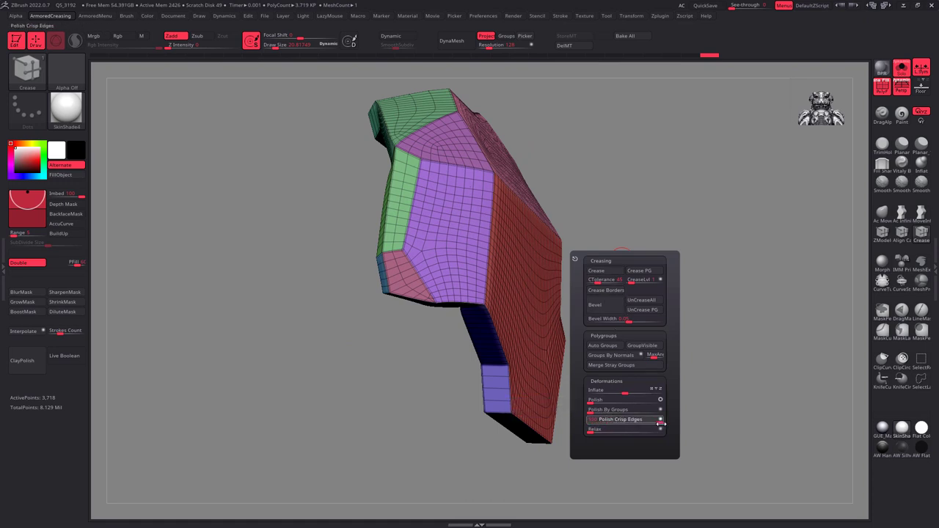
{"action": "mouse_move", "coordinate": [663, 387]}
{"action": "right_mouse_down", "text": "ctrl"}
{"action": "mouse_move", "coordinate": [457, 320]}
{"action": "mouse_move", "coordinate": [483, 400]}
{"action": "right_mouse_up", "text": "ctrl"}
{"action": "mouse_move", "coordinate": [486, 392]}
{"action": "left_mouse_down"}
{"action": "mouse_move", "coordinate": [555, 275]}
{"action": "mouse_move", "coordinate": [561, 292]}
{"action": "mouse_move", "coordinate": [504, 222]}
{"action": "mouse_move", "coordinate": [389, 288]}
{"action": "mouse_move", "coordinate": [419, 241]}
{"action": "mouse_move", "coordinate": [430, 247]}
{"action": "mouse_move", "coordinate": [447, 192]}
{"action": "mouse_move", "coordinate": [447, 237]}
{"action": "mouse_move", "coordinate": [541, 365]}
{"action": "mouse_move", "coordinate": [656, 357]}
{"action": "mouse_move", "coordinate": [582, 235]}
{"action": "mouse_move", "coordinate": [541, 248]}
{"action": "mouse_move", "coordinate": [541, 196]}
{"action": "left_mouse_up"}
{"action": "key", "text": "shift+c"}
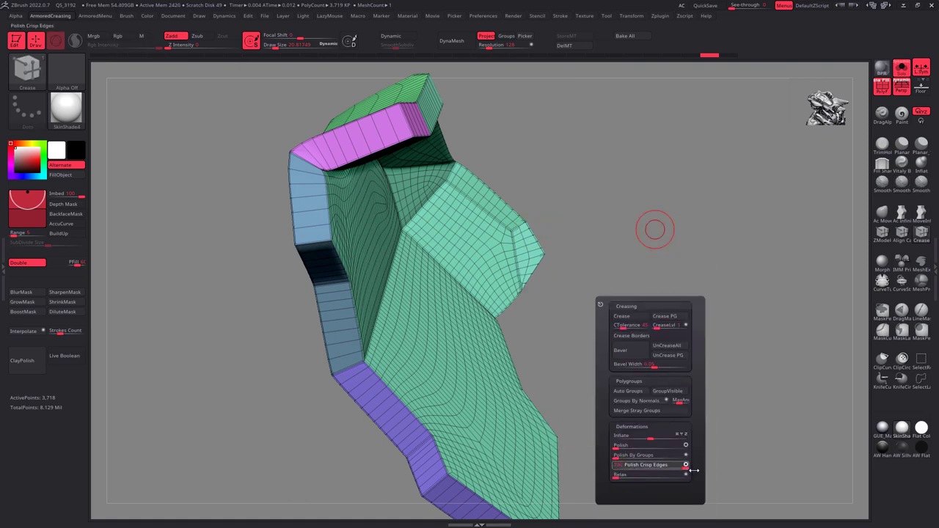
{"action": "left_click_drag", "start_coordinate": [672, 411], "coordinate": [426, 224]}
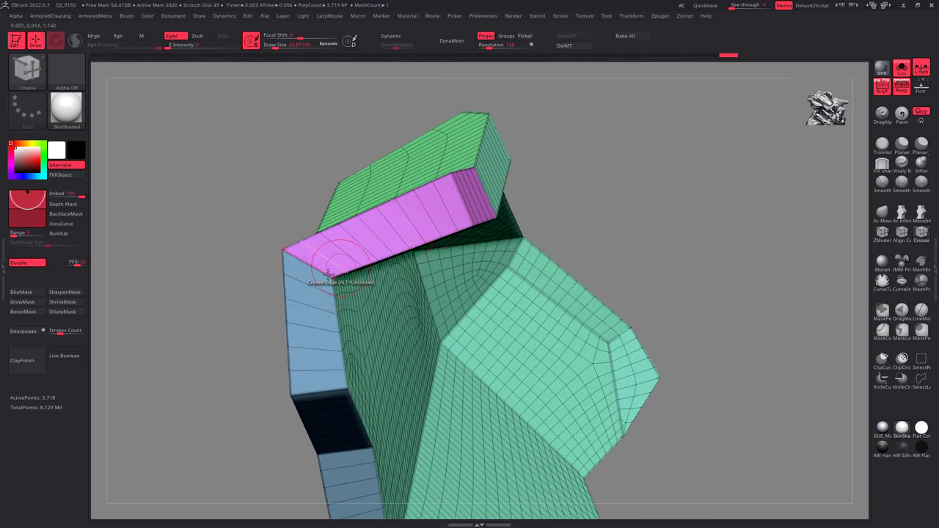
{"action": "mouse_move", "coordinate": [329, 264]}
{"action": "left_mouse_down"}
{"action": "mouse_move", "coordinate": [398, 279]}
{"action": "mouse_move", "coordinate": [408, 323]}
{"action": "mouse_move", "coordinate": [414, 315]}
{"action": "mouse_move", "coordinate": [373, 252]}
{"action": "mouse_move", "coordinate": [383, 288]}
{"action": "left_mouse_up"}
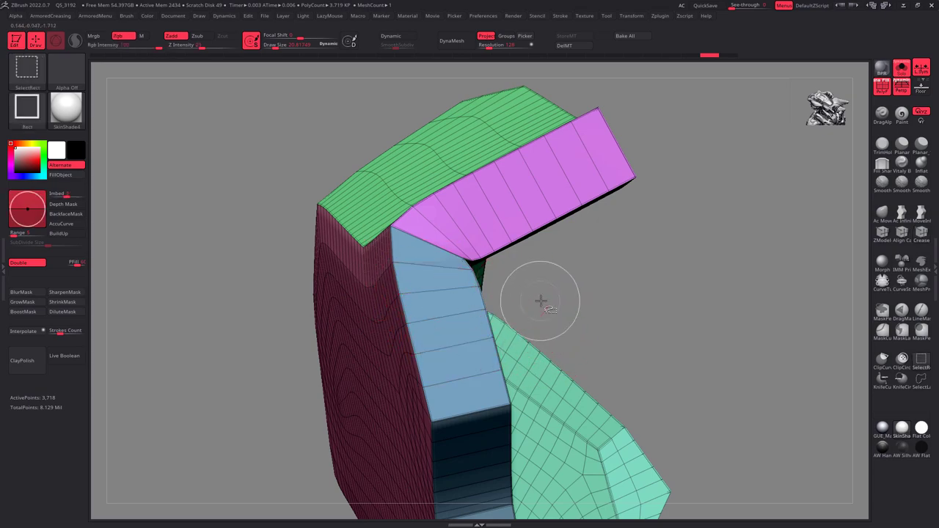
{"action": "mouse_move", "coordinate": [493, 259]}
{"action": "left_mouse_down"}
{"action": "mouse_move", "coordinate": [446, 274]}
{"action": "mouse_move", "coordinate": [434, 304]}
{"action": "mouse_move", "coordinate": [646, 309]}
{"action": "mouse_move", "coordinate": [624, 272]}
{"action": "mouse_move", "coordinate": [596, 293]}
{"action": "left_mouse_up"}
- Insert a new edge loop along the helmet plate's rim edge
{"action": "left_click_drag", "start_coordinate": [650, 306], "coordinate": [706, 308]}
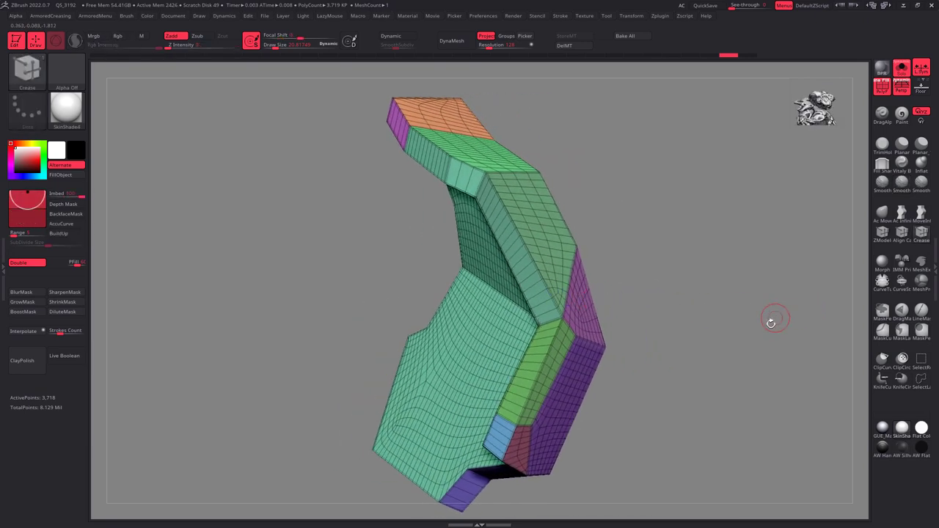
{"action": "key", "text": "b"}
{"action": "key", "text": "c"}
{"action": "key", "text": "b"}
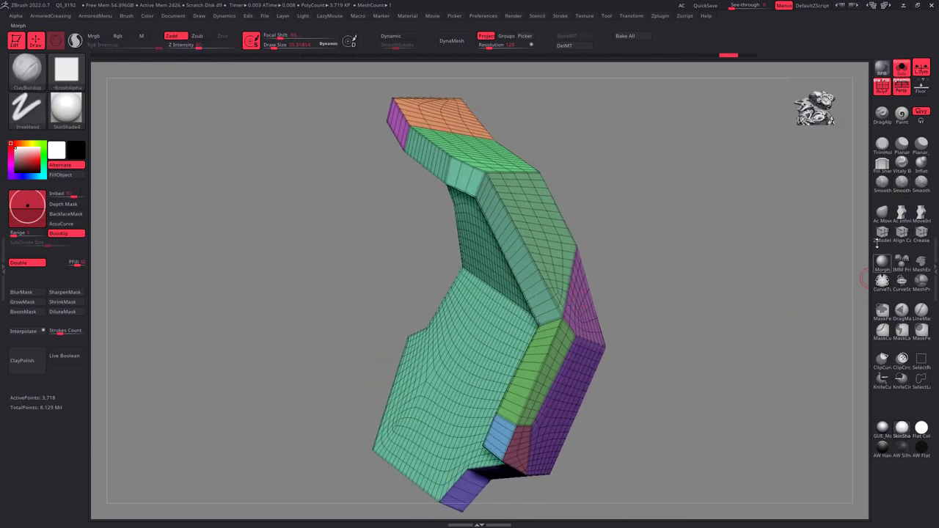
{"action": "right_click_drag", "start_coordinate": [484, 220], "coordinate": [472, 193], "text": "ctrl"}
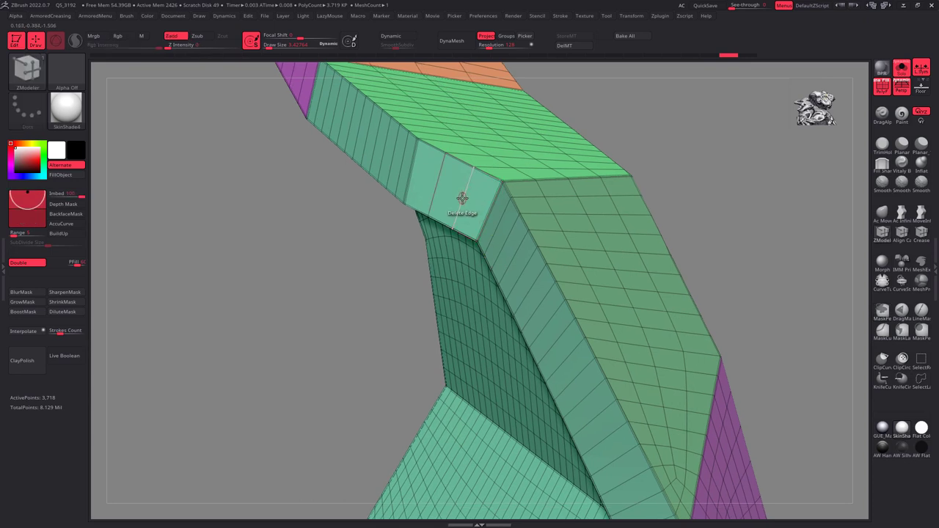
{"action": "right_click", "coordinate": [462, 197]}
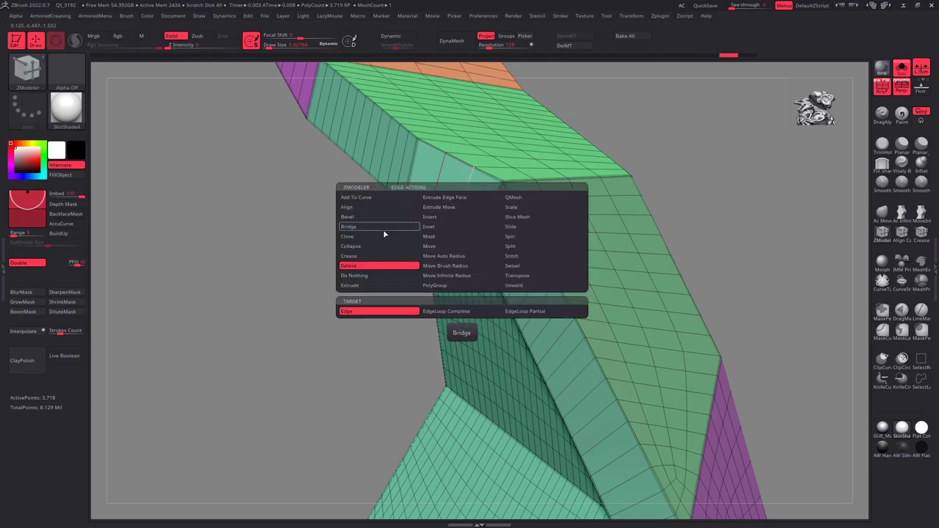
{"action": "left_click", "coordinate": [465, 217]}
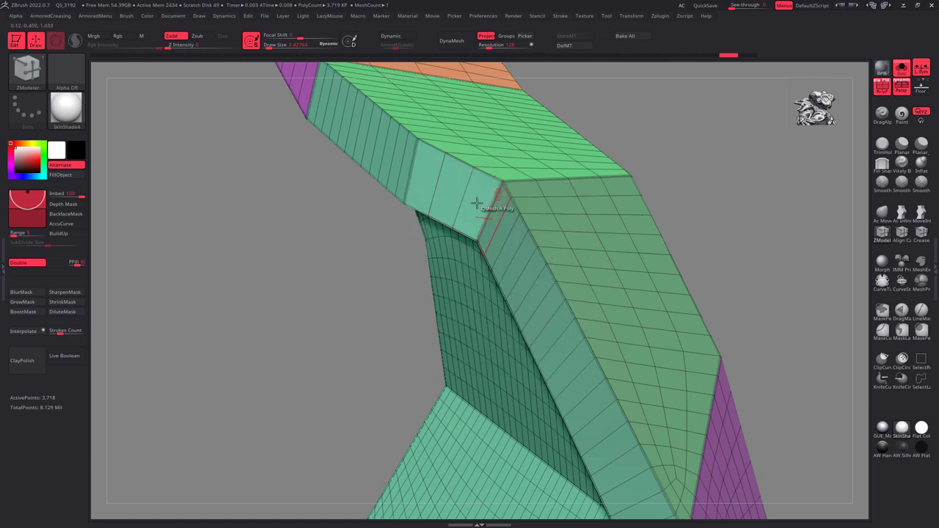
{"action": "left_click", "coordinate": [462, 198]}
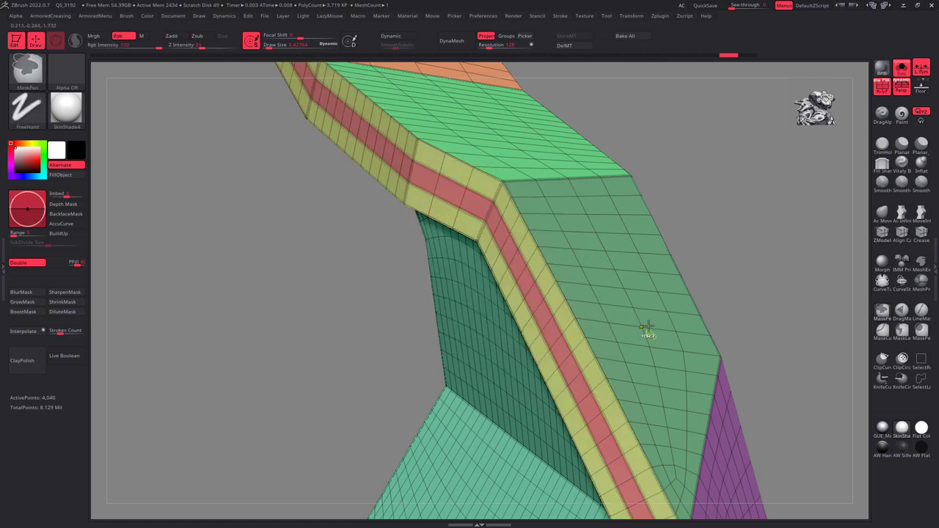
{"action": "left_click_drag", "start_coordinate": [646, 319], "coordinate": [573, 252]}
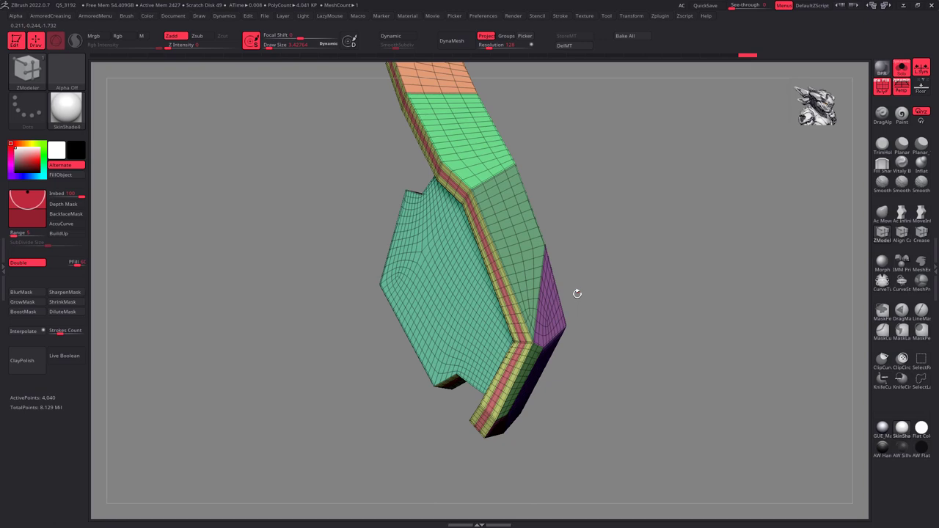
- Extrude polygons from the neighbouring piece's inner crease, then make the thin edge strip active
{"action": "left_click", "coordinate": [575, 292], "text": "alt"}
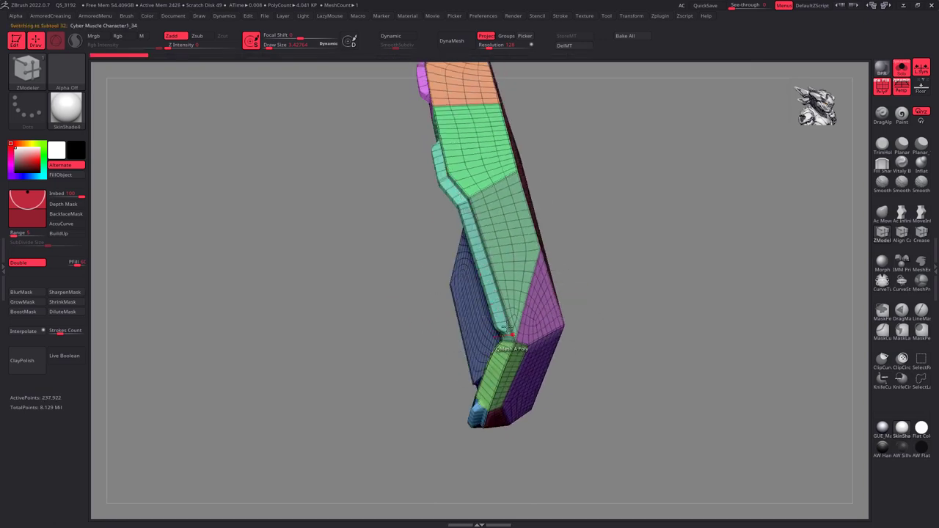
{"action": "scroll", "coordinate": [505, 328], "scroll_direction": "up", "scroll_amount": 3}
{"action": "scroll", "coordinate": [502, 367], "scroll_direction": "up", "scroll_amount": 3}
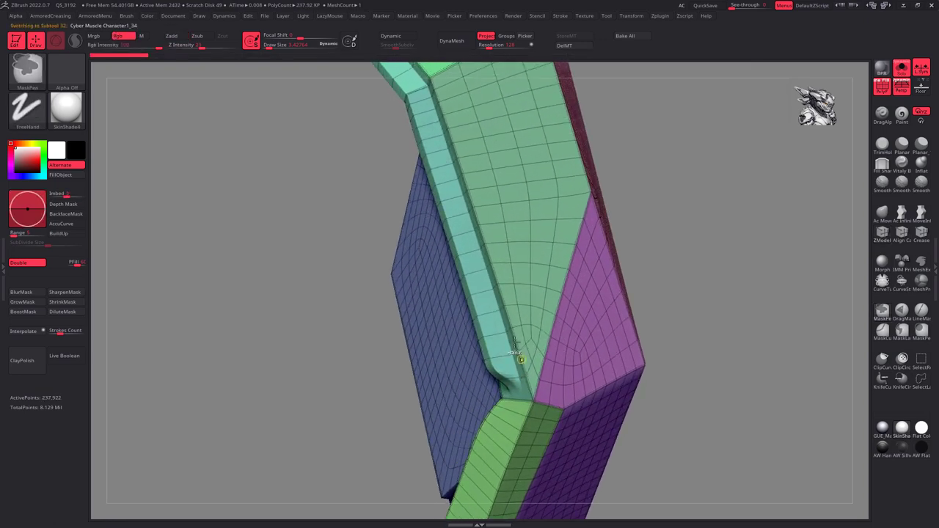
{"action": "right_click_drag", "start_coordinate": [537, 364], "coordinate": [498, 284]}
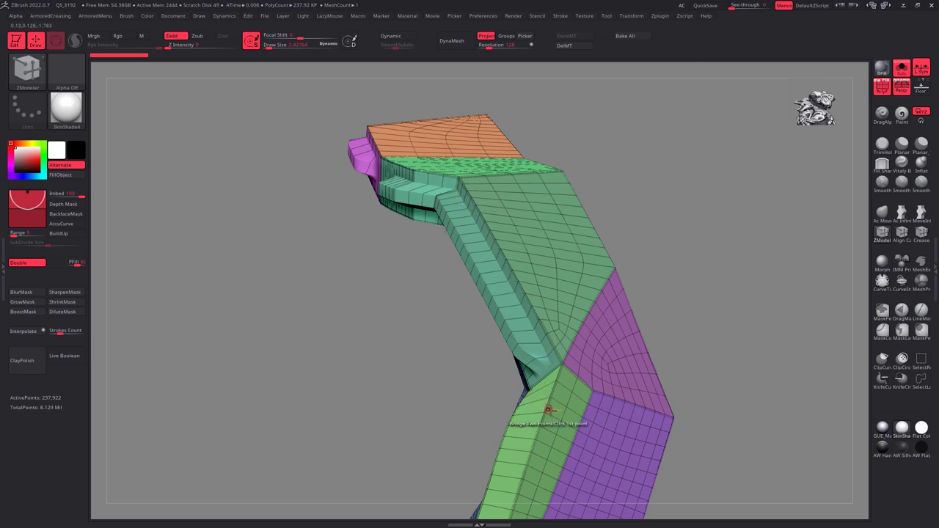
{"action": "left_click_drag", "start_coordinate": [550, 411], "coordinate": [560, 307]}
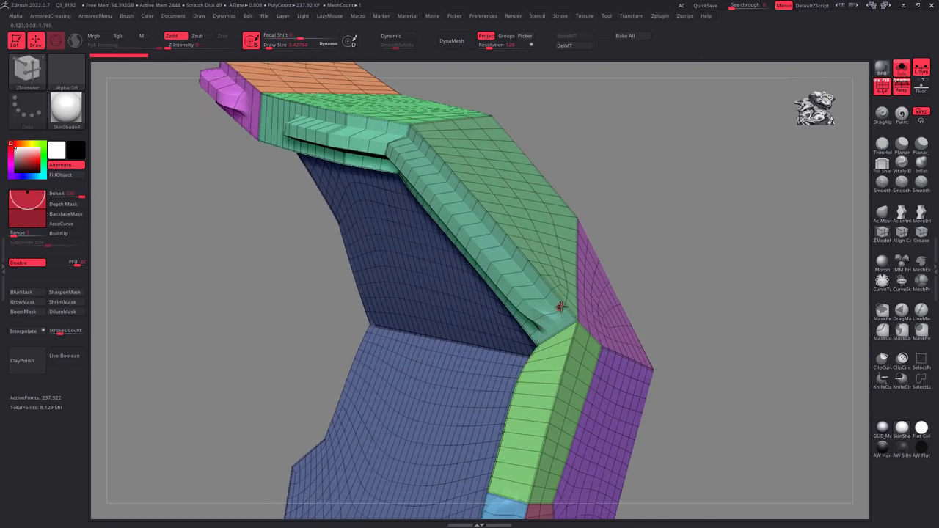
{"action": "right_click_drag", "start_coordinate": [543, 249], "coordinate": [559, 308]}
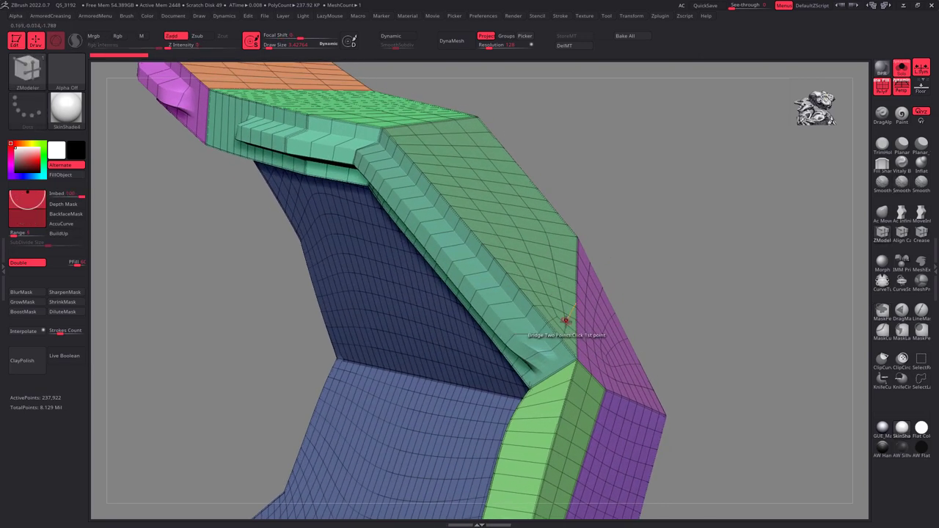
{"action": "left_click", "coordinate": [565, 321], "text": "alt"}
{"action": "left_click", "coordinate": [594, 310], "text": "alt"}
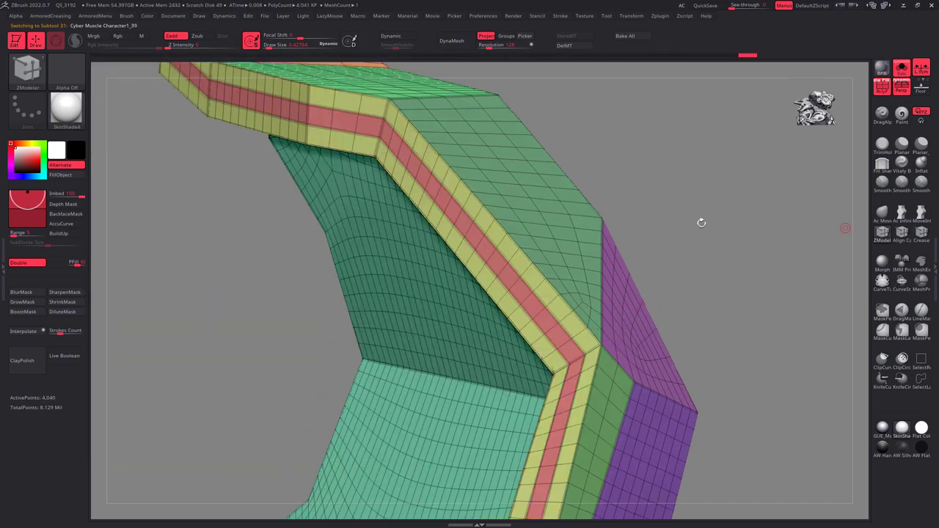
- Extrude the red-and-yellow strip outward into a wide band with QMesh, redoing the first attempt
{"action": "scroll", "coordinate": [509, 308], "scroll_direction": "up", "scroll_amount": 2}
{"action": "scroll", "coordinate": [519, 271], "scroll_direction": "up", "scroll_amount": 2}
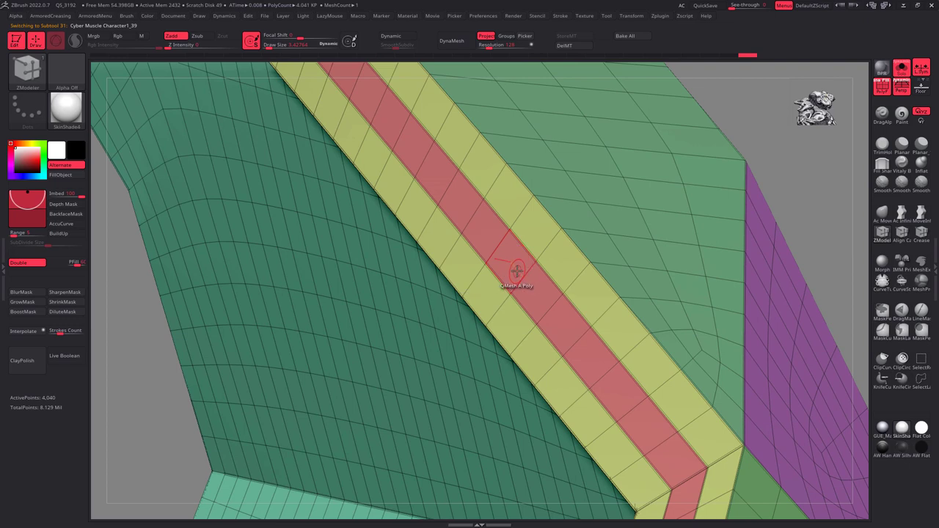
{"action": "key", "text": "space"}
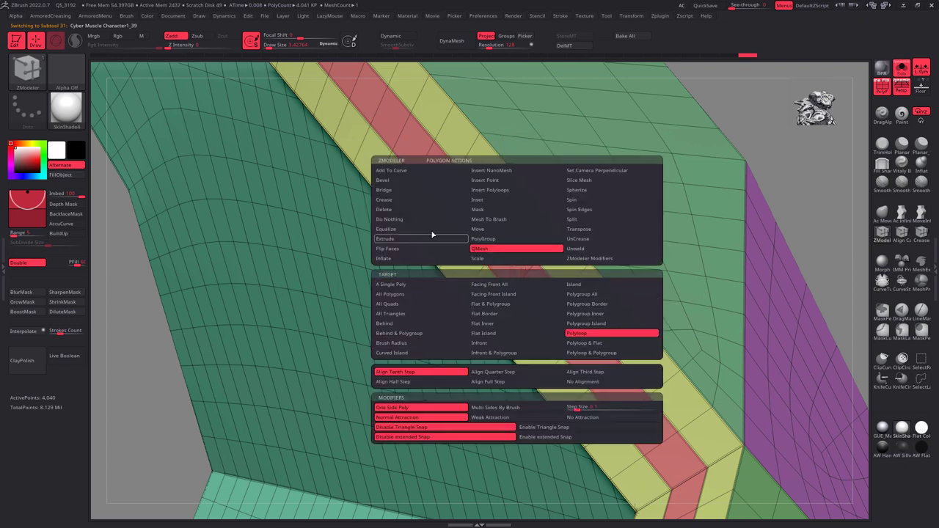
{"action": "right_click_drag", "start_coordinate": [575, 283], "coordinate": [515, 289]}
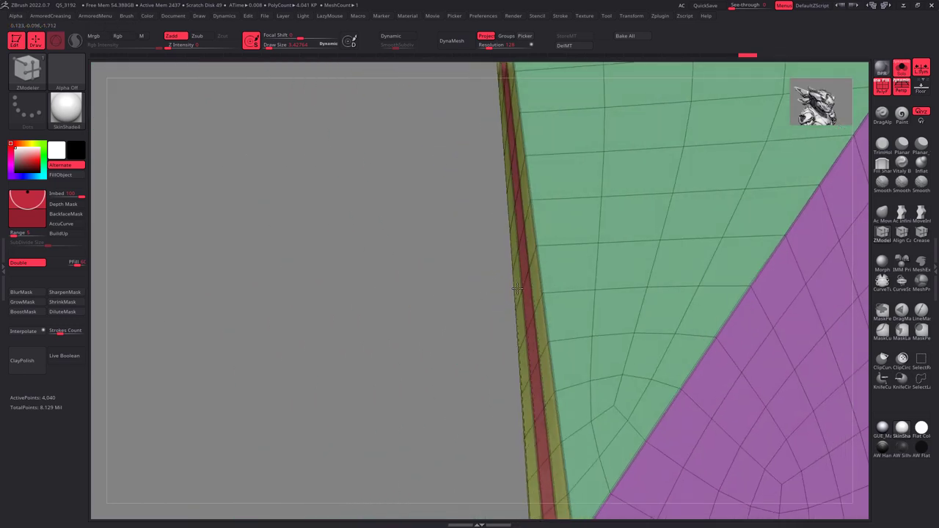
{"action": "left_click_drag", "start_coordinate": [515, 290], "coordinate": [476, 307]}
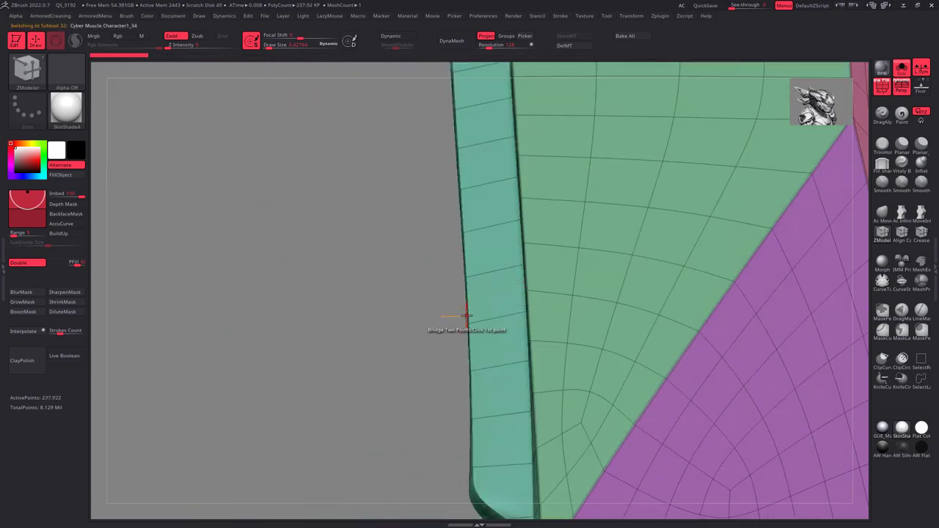
{"action": "key", "text": "ctrl+z"}
{"action": "right_click_drag", "start_coordinate": [465, 315], "coordinate": [529, 305]}
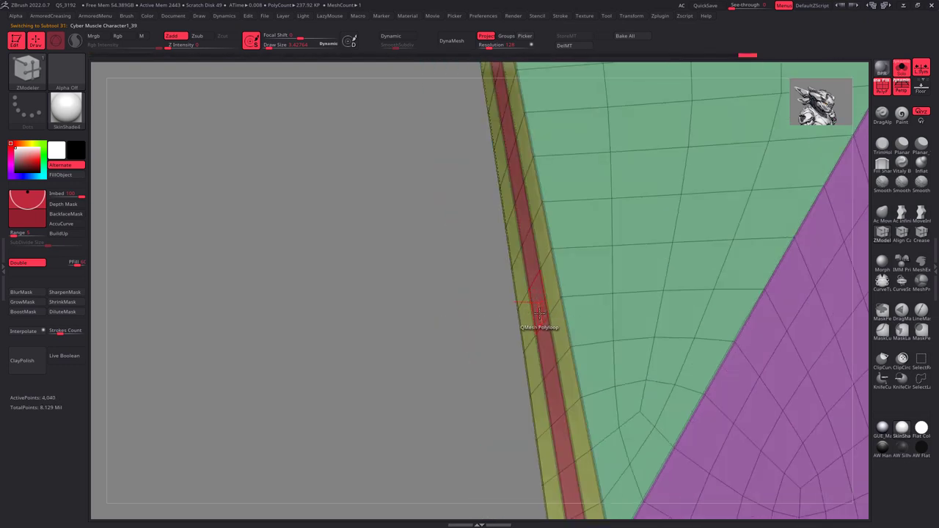
{"action": "left_click_drag", "start_coordinate": [540, 312], "coordinate": [481, 329]}
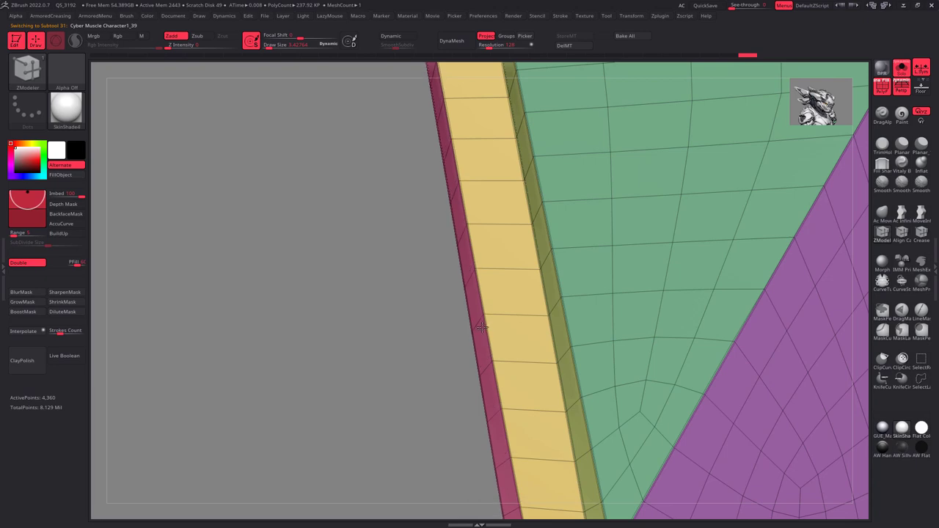
- Reshape the band's side wall loop, then check the large armor panel and return to the strip
{"action": "mouse_move", "coordinate": [473, 397]}
{"action": "left_mouse_down"}
{"action": "mouse_move", "coordinate": [571, 279]}
{"action": "mouse_move", "coordinate": [582, 325]}
{"action": "mouse_move", "coordinate": [568, 348]}
{"action": "mouse_move", "coordinate": [579, 350]}
{"action": "mouse_move", "coordinate": [559, 353]}
{"action": "mouse_move", "coordinate": [572, 278]}
{"action": "left_mouse_up"}
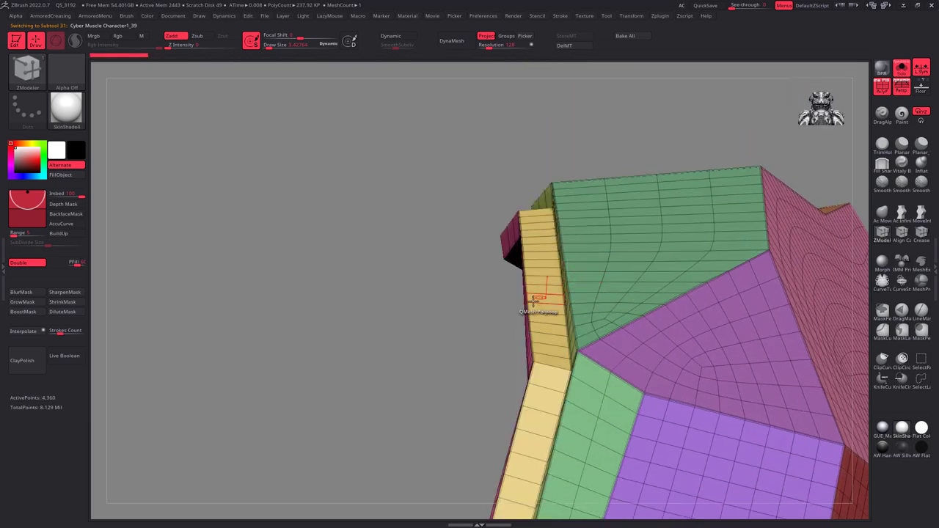
{"action": "scroll", "coordinate": [541, 304], "scroll_direction": "up", "scroll_amount": 3}
{"action": "scroll", "coordinate": [545, 316], "scroll_direction": "up", "scroll_amount": 3}
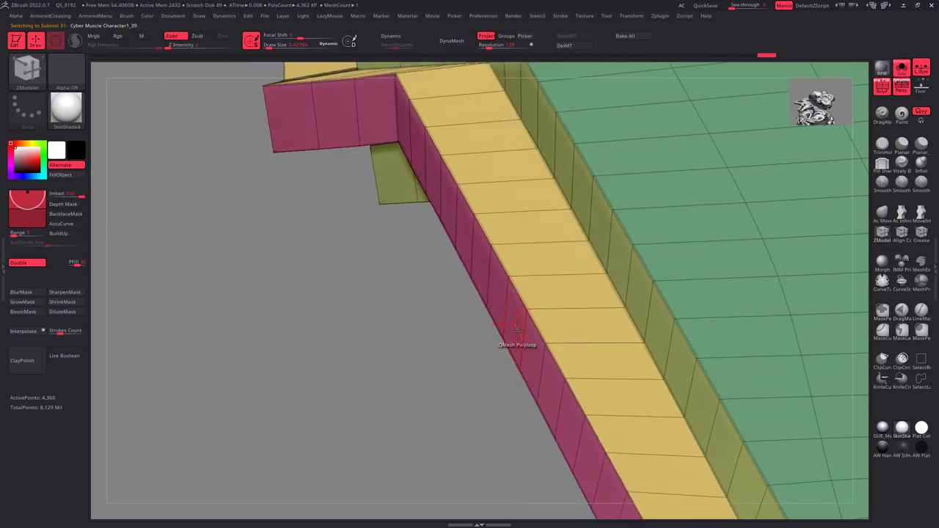
{"action": "left_click", "coordinate": [518, 332]}
{"action": "left_click", "coordinate": [517, 332]}
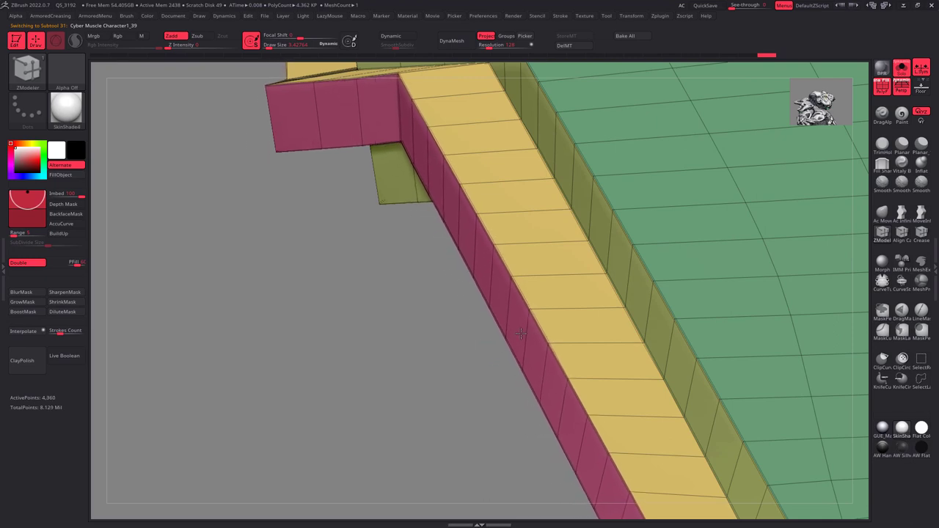
{"action": "mouse_move", "coordinate": [524, 325]}
{"action": "right_mouse_down", "text": "ctrl"}
{"action": "mouse_move", "coordinate": [620, 171]}
{"action": "mouse_move", "coordinate": [662, 300]}
{"action": "mouse_move", "coordinate": [598, 263]}
{"action": "right_mouse_up", "text": "ctrl"}
{"action": "left_click", "coordinate": [678, 321], "text": "alt"}
{"action": "left_click", "coordinate": [598, 263], "text": "alt"}
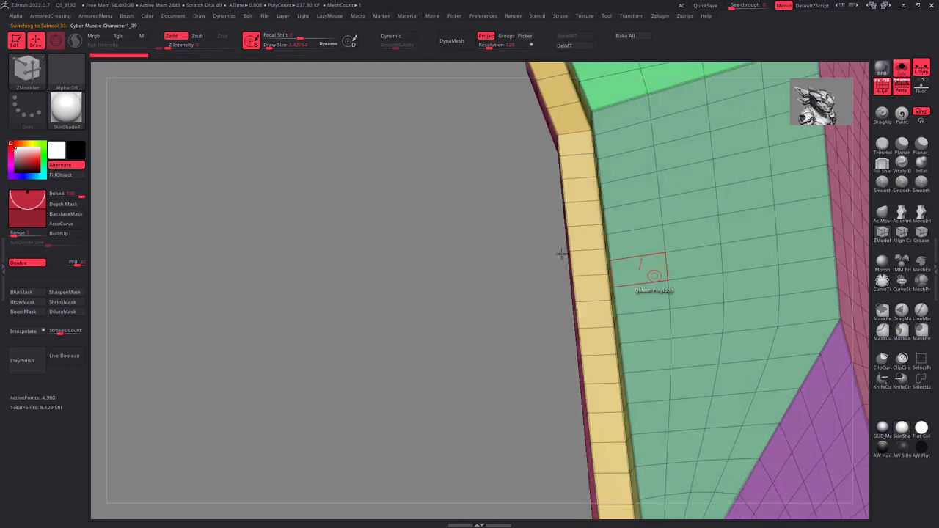
{"action": "mouse_move", "coordinate": [640, 329]}
{"action": "right_mouse_down", "text": "ctrl"}
{"action": "mouse_move", "coordinate": [663, 216]}
{"action": "mouse_move", "coordinate": [566, 273]}
{"action": "mouse_move", "coordinate": [646, 274]}
{"action": "mouse_move", "coordinate": [609, 374]}
{"action": "mouse_move", "coordinate": [589, 310]}
{"action": "right_mouse_up", "text": "ctrl"}
{"action": "key", "text": "b"}
{"action": "key", "text": "c"}
{"action": "key", "text": "b"}
{"action": "left_click", "coordinate": [614, 367], "text": "alt"}
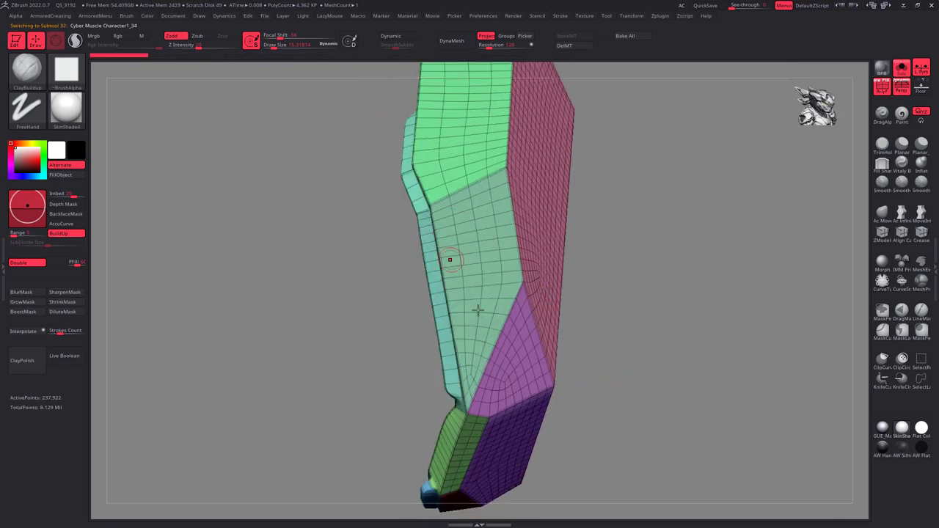
{"action": "right_click_drag", "start_coordinate": [472, 304], "coordinate": [459, 312]}
{"action": "right_click_drag", "start_coordinate": [442, 399], "coordinate": [405, 462]}
{"action": "mouse_move", "coordinate": [553, 384]}
{"action": "right_mouse_down"}
{"action": "mouse_move", "coordinate": [581, 369]}
{"action": "mouse_move", "coordinate": [429, 417]}
{"action": "right_mouse_up"}
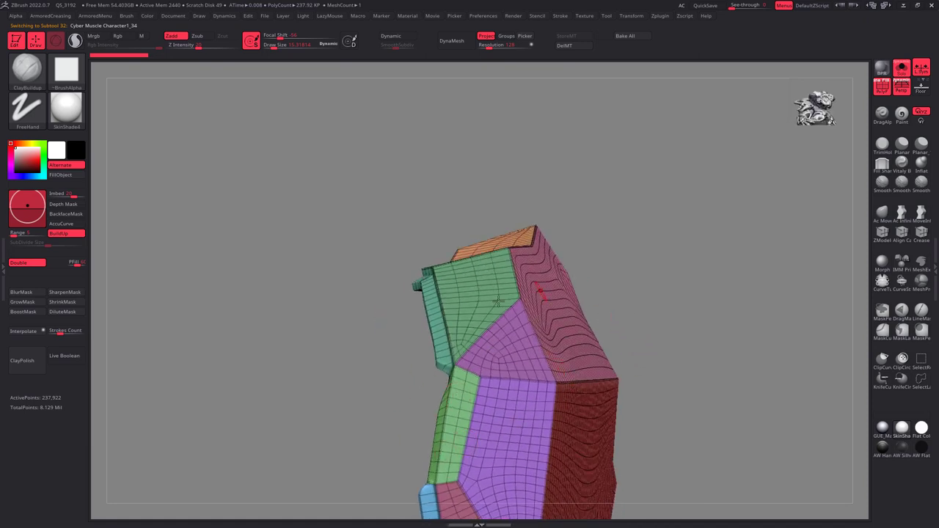
{"action": "left_click", "coordinate": [521, 355], "text": "alt"}
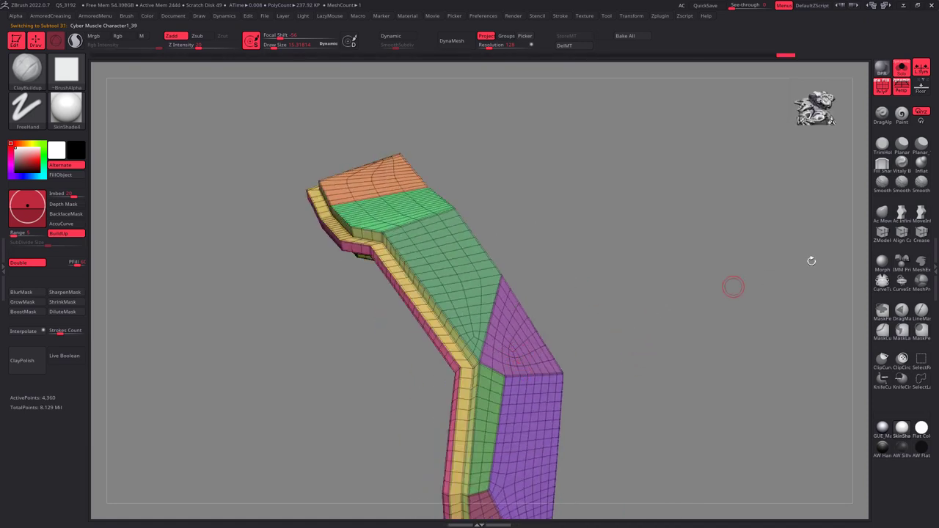
{"action": "key", "text": "b"}
{"action": "key", "text": "z"}
{"action": "key", "text": "m"}
- Push down the top of the lower band block at the bend and inspect the corner
{"action": "mouse_move", "coordinate": [487, 388]}
{"action": "right_mouse_down", "text": "alt"}
{"action": "mouse_move", "coordinate": [480, 237]}
{"action": "mouse_move", "coordinate": [495, 218]}
{"action": "mouse_move", "coordinate": [455, 254]}
{"action": "right_mouse_up", "text": "alt"}
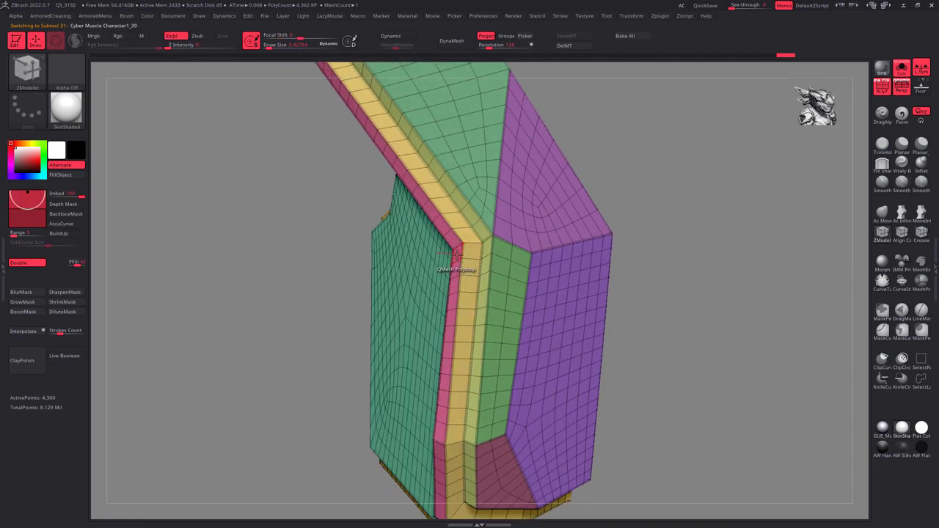
{"action": "key", "text": "space"}
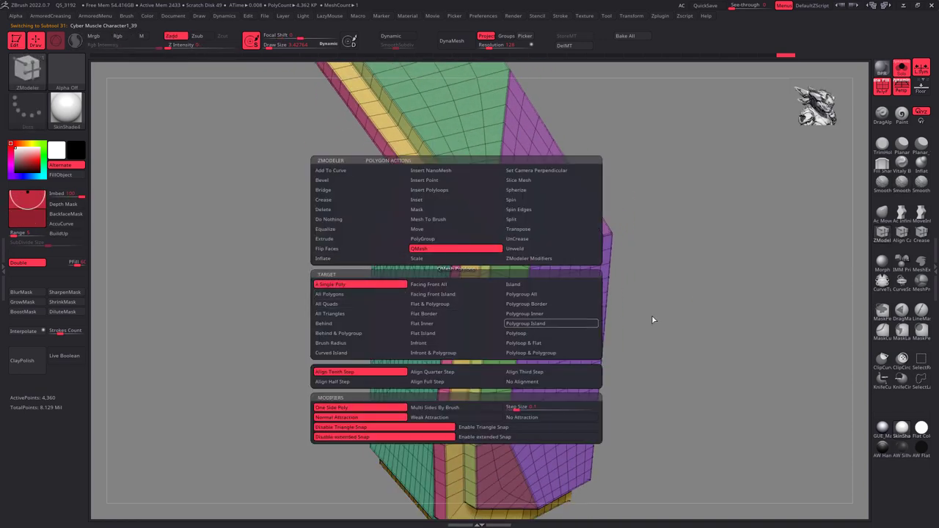
{"action": "mouse_move", "coordinate": [483, 250]}
{"action": "right_mouse_down"}
{"action": "mouse_move", "coordinate": [430, 279]}
{"action": "mouse_move", "coordinate": [486, 266]}
{"action": "mouse_move", "coordinate": [452, 254]}
{"action": "right_mouse_up"}
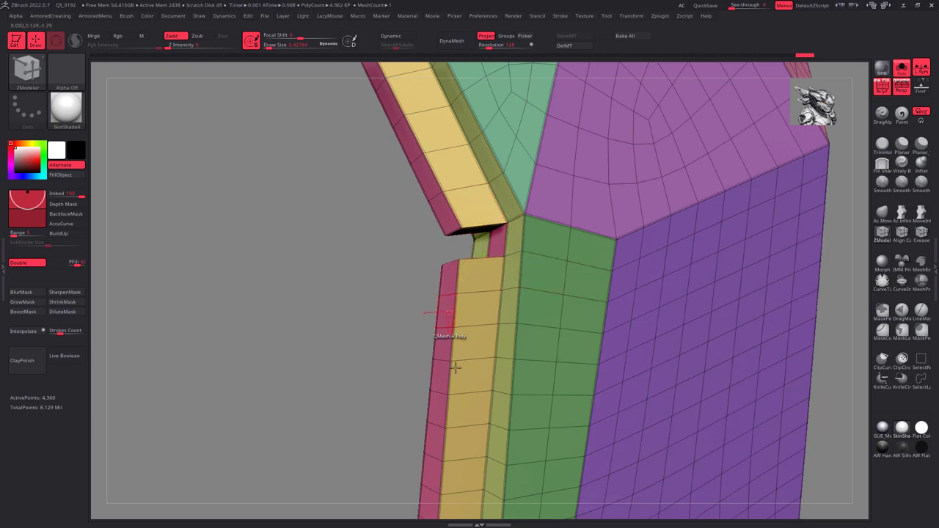
{"action": "left_click_drag", "start_coordinate": [447, 286], "coordinate": [445, 313]}
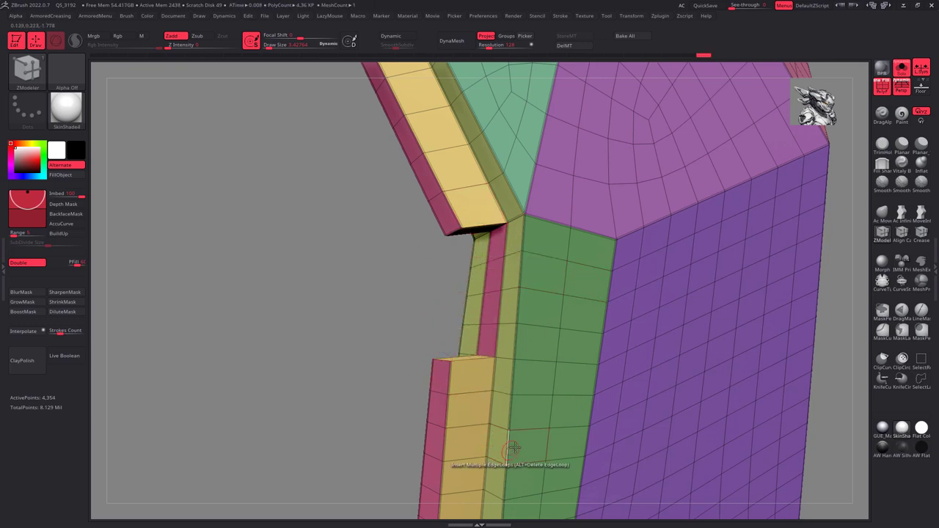
{"action": "mouse_move", "coordinate": [518, 445]}
{"action": "right_mouse_down"}
{"action": "mouse_move", "coordinate": [506, 410]}
{"action": "mouse_move", "coordinate": [522, 426]}
{"action": "mouse_move", "coordinate": [550, 349]}
{"action": "right_mouse_up"}
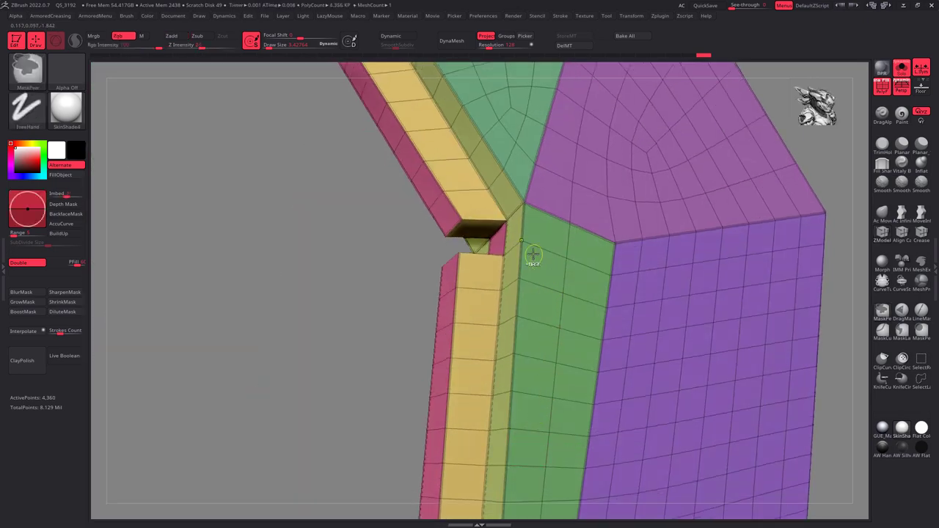
{"action": "right_click_drag", "start_coordinate": [533, 254], "coordinate": [478, 206]}
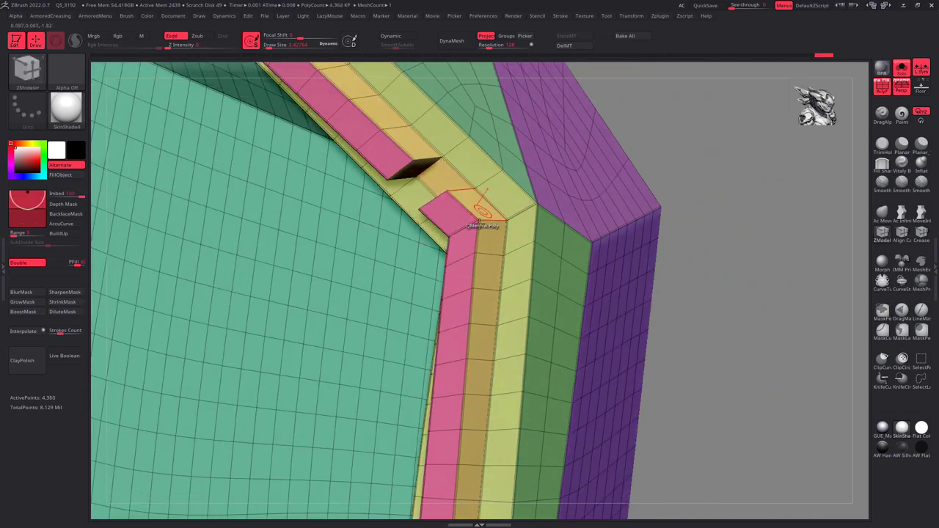
{"action": "right_click_drag", "start_coordinate": [482, 212], "coordinate": [479, 194]}
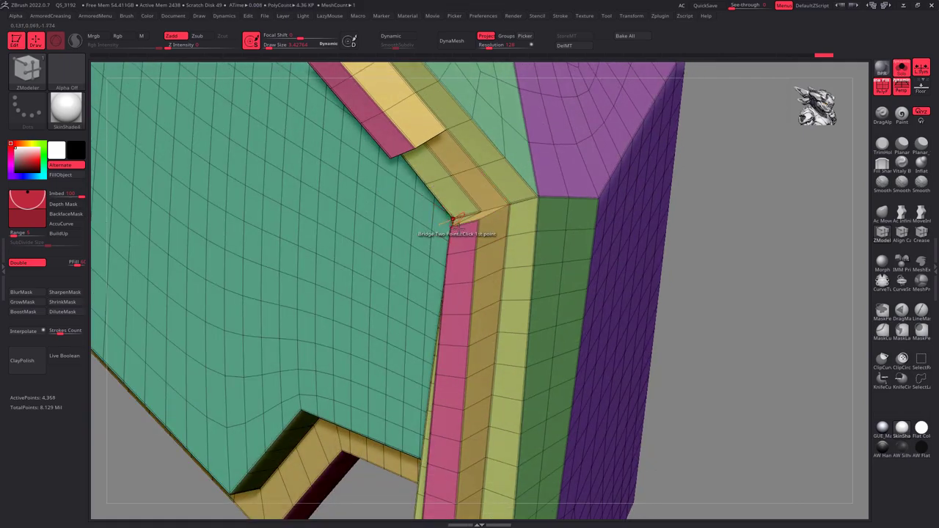
{"action": "mouse_move", "coordinate": [463, 232]}
{"action": "right_mouse_down"}
{"action": "mouse_move", "coordinate": [514, 208]}
{"action": "mouse_move", "coordinate": [478, 205]}
{"action": "mouse_move", "coordinate": [485, 235]}
{"action": "right_mouse_up"}
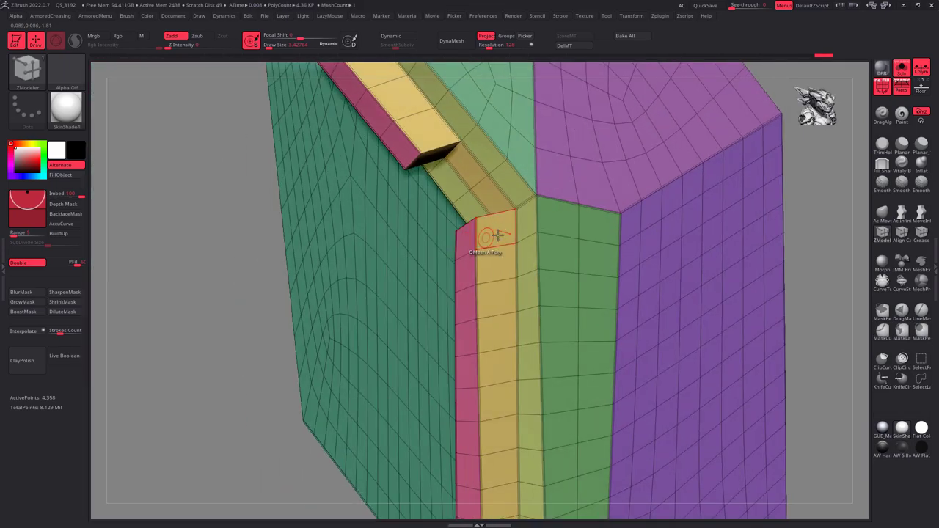
{"action": "mouse_move", "coordinate": [527, 314]}
{"action": "right_mouse_down"}
{"action": "mouse_move", "coordinate": [579, 288]}
{"action": "mouse_move", "coordinate": [504, 298]}
{"action": "mouse_move", "coordinate": [495, 281]}
{"action": "mouse_move", "coordinate": [493, 338]}
{"action": "mouse_move", "coordinate": [522, 319]}
{"action": "mouse_move", "coordinate": [455, 279]}
{"action": "mouse_move", "coordinate": [597, 262]}
{"action": "mouse_move", "coordinate": [480, 237]}
{"action": "mouse_move", "coordinate": [403, 258]}
{"action": "mouse_move", "coordinate": [419, 269]}
{"action": "mouse_move", "coordinate": [413, 367]}
{"action": "mouse_move", "coordinate": [404, 300]}
{"action": "mouse_move", "coordinate": [419, 310]}
{"action": "mouse_move", "coordinate": [465, 269]}
{"action": "mouse_move", "coordinate": [384, 323]}
{"action": "mouse_move", "coordinate": [398, 289]}
{"action": "mouse_move", "coordinate": [396, 334]}
{"action": "right_mouse_up"}
- Delete a ring of wall polygons at the corner, then undo back past the corner extrusion
{"action": "left_click", "coordinate": [393, 294]}
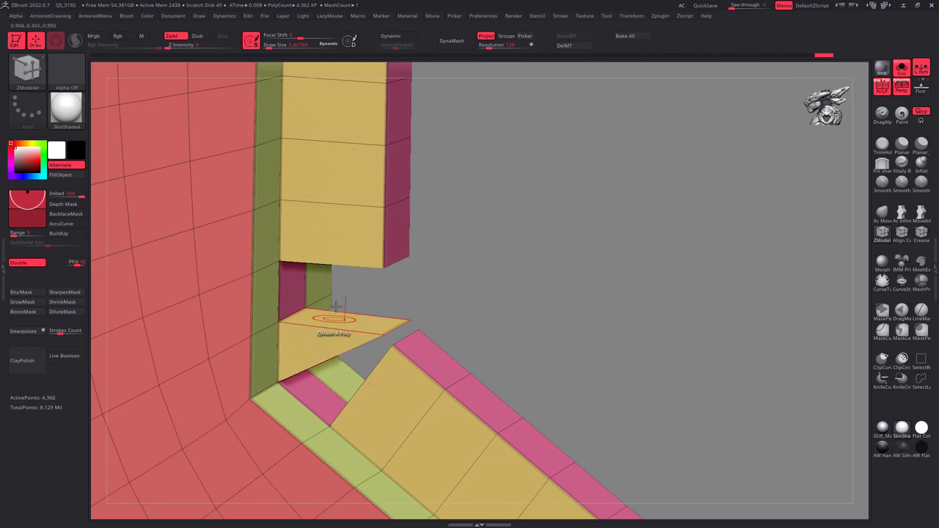
{"action": "key", "text": "ctrl+z"}
{"action": "key", "text": "ctrl+z"}
{"action": "mouse_move", "coordinate": [392, 345]}
{"action": "right_mouse_down"}
{"action": "mouse_move", "coordinate": [364, 350]}
{"action": "mouse_move", "coordinate": [411, 308]}
{"action": "mouse_move", "coordinate": [436, 235]}
{"action": "mouse_move", "coordinate": [450, 292]}
{"action": "mouse_move", "coordinate": [474, 264]}
{"action": "mouse_move", "coordinate": [480, 327]}
{"action": "mouse_move", "coordinate": [501, 348]}
{"action": "mouse_move", "coordinate": [534, 322]}
{"action": "mouse_move", "coordinate": [474, 321]}
{"action": "mouse_move", "coordinate": [484, 317]}
{"action": "mouse_move", "coordinate": [430, 287]}
{"action": "mouse_move", "coordinate": [474, 360]}
{"action": "mouse_move", "coordinate": [396, 377]}
{"action": "mouse_move", "coordinate": [482, 354]}
{"action": "mouse_move", "coordinate": [434, 350]}
{"action": "mouse_move", "coordinate": [472, 340]}
{"action": "mouse_move", "coordinate": [352, 330]}
{"action": "right_mouse_up"}
{"action": "key", "text": "ctrl+z"}
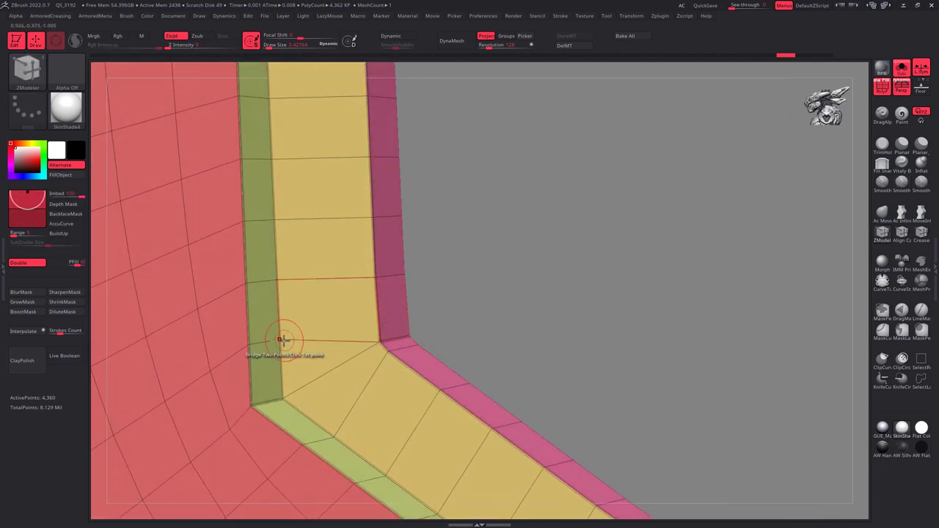
{"action": "right_click_drag", "start_coordinate": [479, 326], "coordinate": [484, 326]}
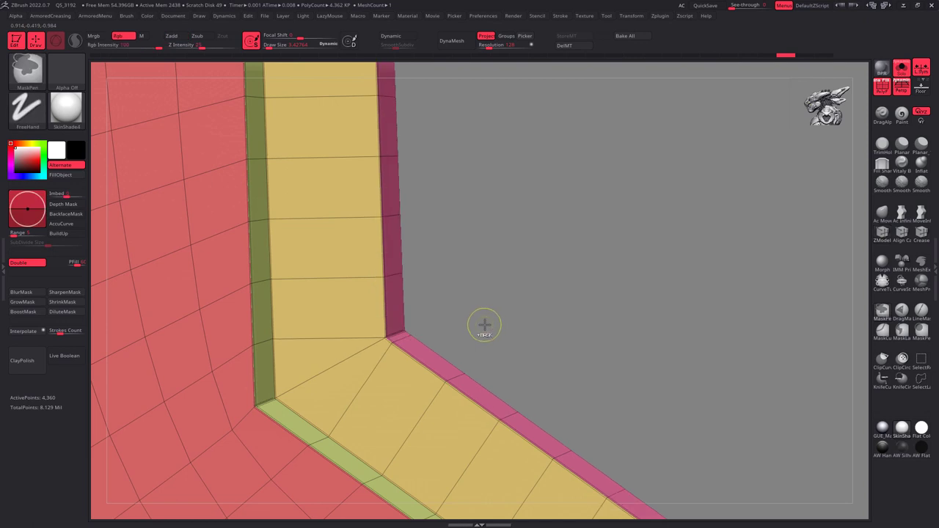
{"action": "key", "text": "ctrl+z"}
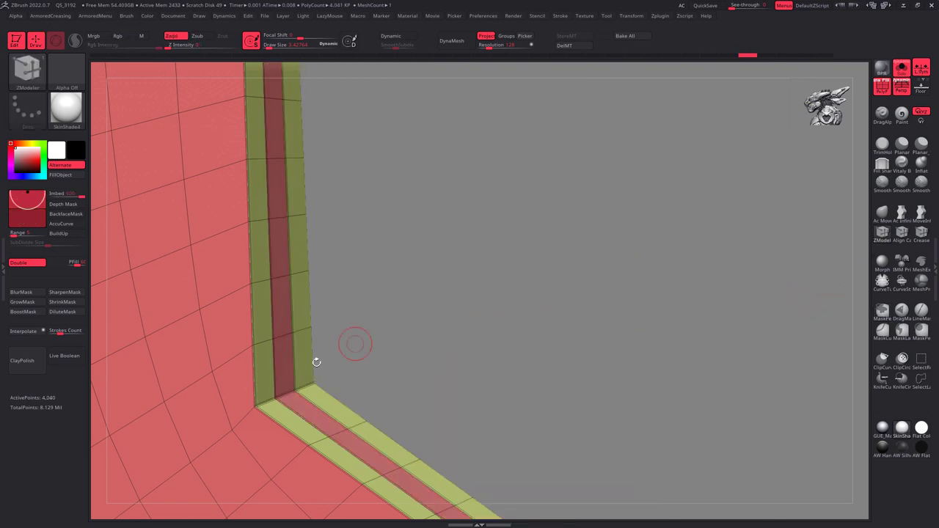
- Re-extrude the edge strip at the corner and pull the band out to width
{"action": "key", "text": "space"}
{"action": "left_click", "coordinate": [342, 352]}
{"action": "left_click", "coordinate": [307, 369]}
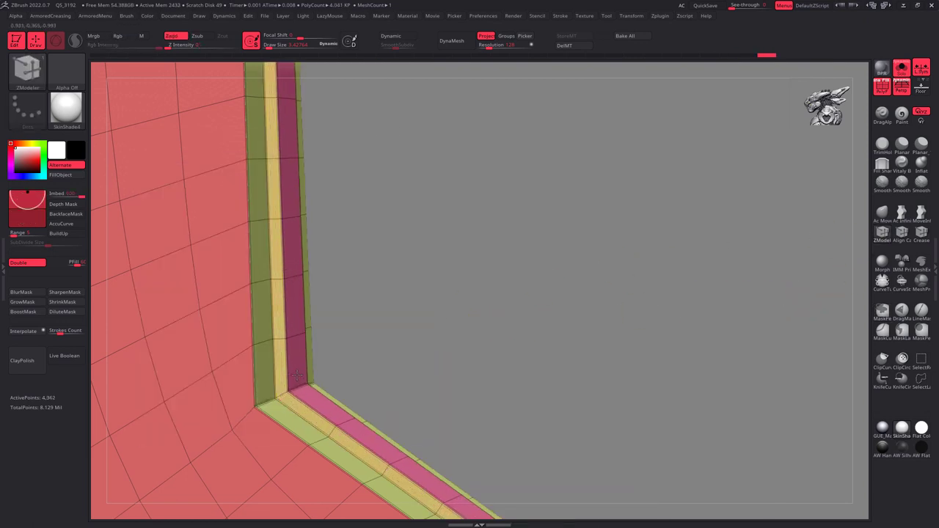
{"action": "left_click_drag", "start_coordinate": [306, 369], "coordinate": [371, 339]}
- Slide the edge loop to widen the yellow top face, then select the large armor panel
{"action": "key", "text": "space"}
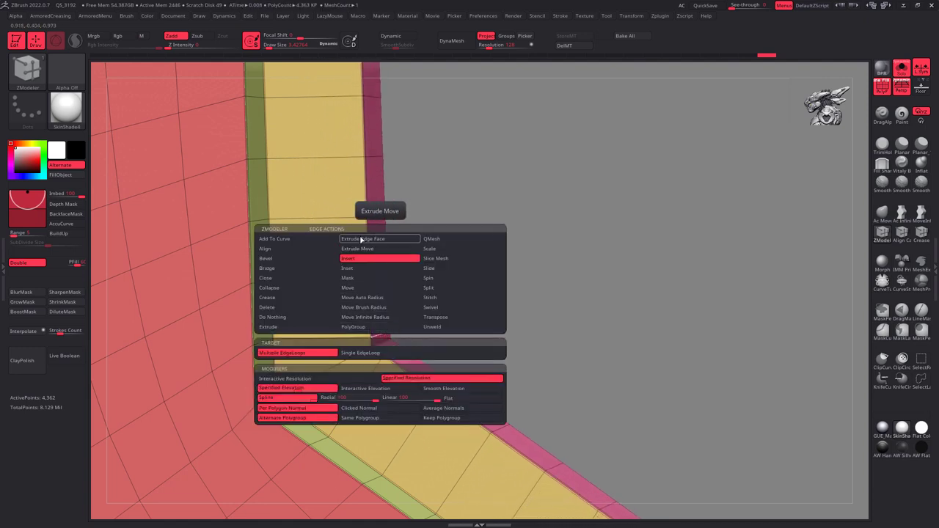
{"action": "left_click", "coordinate": [447, 270]}
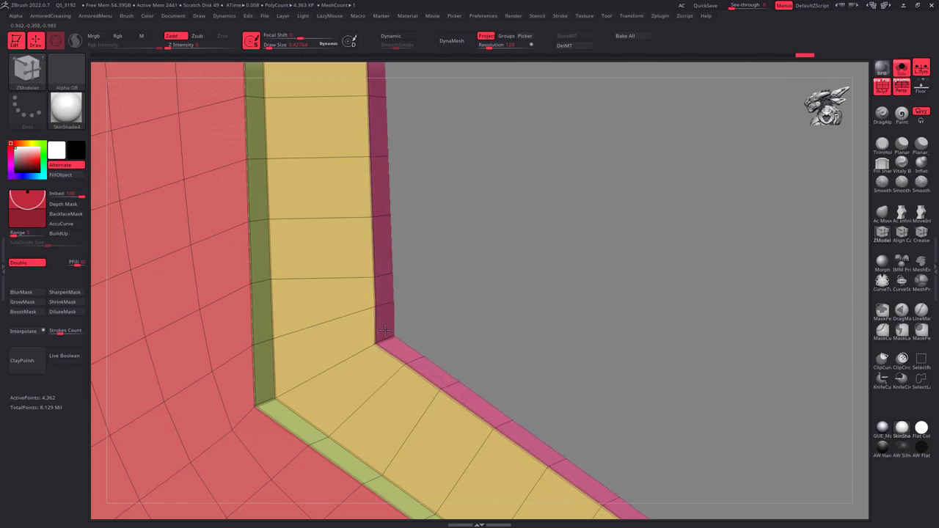
{"action": "left_click_drag", "start_coordinate": [381, 331], "coordinate": [400, 331]}
{"action": "mouse_move", "coordinate": [461, 315]}
{"action": "left_mouse_down"}
{"action": "mouse_move", "coordinate": [499, 156]}
{"action": "mouse_move", "coordinate": [381, 440]}
{"action": "mouse_move", "coordinate": [390, 429]}
{"action": "left_mouse_up"}
{"action": "left_click", "coordinate": [389, 428], "text": "alt"}
- Apply Polish Crisp Edges from the ArmoredCreasing popup to the edge strip around the pink panel
{"action": "left_click", "coordinate": [389, 417], "text": "alt"}
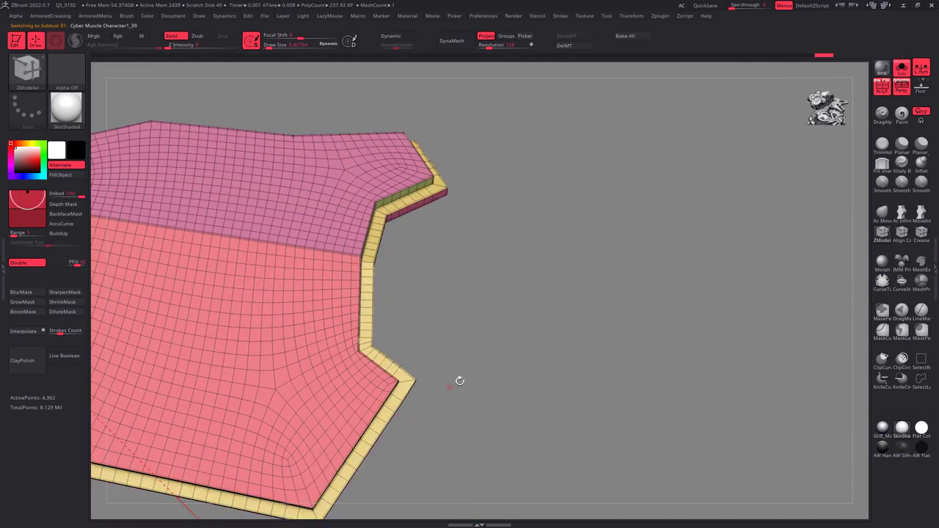
{"action": "mouse_move", "coordinate": [458, 381]}
{"action": "left_mouse_down"}
{"action": "mouse_move", "coordinate": [516, 283]}
{"action": "mouse_move", "coordinate": [486, 346]}
{"action": "mouse_move", "coordinate": [484, 208]}
{"action": "mouse_move", "coordinate": [436, 325]}
{"action": "mouse_move", "coordinate": [441, 364]}
{"action": "mouse_move", "coordinate": [522, 252]}
{"action": "mouse_move", "coordinate": [427, 316]}
{"action": "mouse_move", "coordinate": [379, 268]}
{"action": "mouse_move", "coordinate": [293, 246]}
{"action": "mouse_move", "coordinate": [420, 410]}
{"action": "mouse_move", "coordinate": [367, 310]}
{"action": "left_mouse_up"}
{"action": "mouse_move", "coordinate": [360, 273]}
{"action": "left_mouse_down"}
{"action": "mouse_move", "coordinate": [522, 346]}
{"action": "mouse_move", "coordinate": [442, 353]}
{"action": "mouse_move", "coordinate": [453, 256]}
{"action": "mouse_move", "coordinate": [446, 367]}
{"action": "mouse_move", "coordinate": [455, 371]}
{"action": "mouse_move", "coordinate": [514, 270]}
{"action": "mouse_move", "coordinate": [594, 283]}
{"action": "left_mouse_up"}
{"action": "key", "text": "space"}
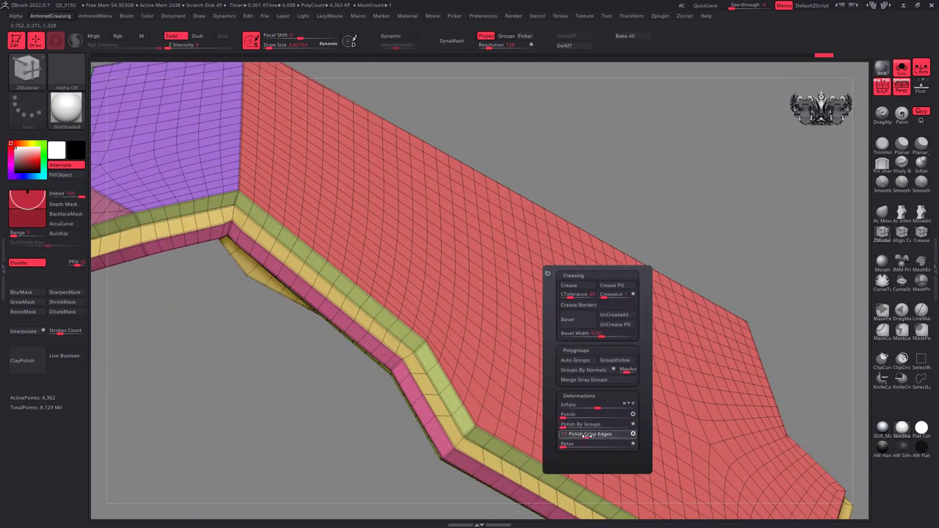
{"action": "left_click", "coordinate": [589, 434]}
{"action": "mouse_move", "coordinate": [476, 357]}
{"action": "right_mouse_down"}
{"action": "mouse_move", "coordinate": [497, 377]}
{"action": "mouse_move", "coordinate": [394, 295]}
{"action": "mouse_move", "coordinate": [485, 283]}
{"action": "mouse_move", "coordinate": [469, 271]}
{"action": "mouse_move", "coordinate": [491, 322]}
{"action": "mouse_move", "coordinate": [477, 308]}
{"action": "mouse_move", "coordinate": [373, 338]}
{"action": "right_mouse_up"}
- Return to the ZModeler brush and frame the inset strip's corner on the panel part
{"action": "key", "text": "b"}
{"action": "key", "text": "z"}
{"action": "key", "text": "m"}
{"action": "mouse_move", "coordinate": [374, 268]}
{"action": "right_mouse_down"}
{"action": "mouse_move", "coordinate": [577, 329]}
{"action": "mouse_move", "coordinate": [566, 227]}
{"action": "mouse_move", "coordinate": [406, 245]}
{"action": "right_mouse_up"}
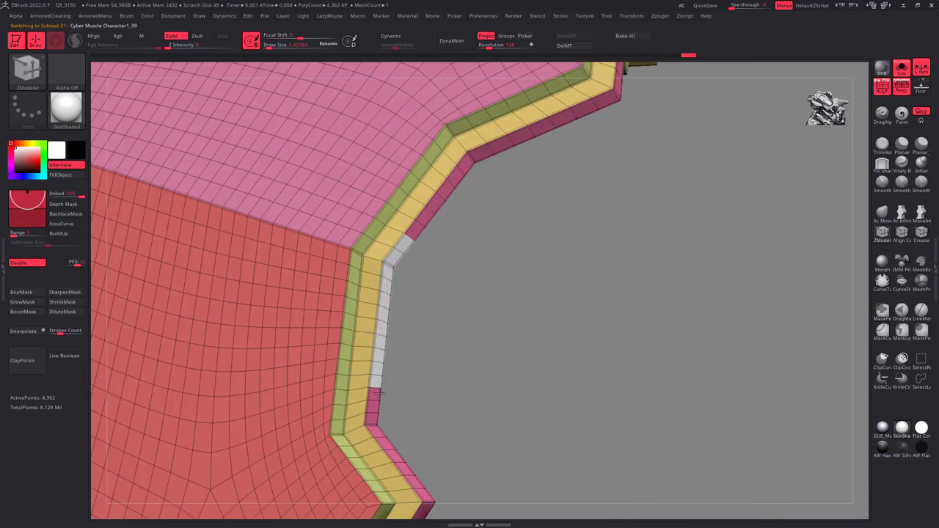
{"action": "mouse_move", "coordinate": [399, 402]}
{"action": "right_mouse_down"}
{"action": "mouse_move", "coordinate": [384, 315]}
{"action": "mouse_move", "coordinate": [388, 330]}
{"action": "mouse_move", "coordinate": [367, 309]}
{"action": "right_mouse_up"}
{"action": "mouse_move", "coordinate": [403, 416]}
{"action": "right_mouse_down"}
{"action": "mouse_move", "coordinate": [465, 335]}
{"action": "mouse_move", "coordinate": [413, 162]}
{"action": "right_mouse_up"}
{"action": "key", "text": "alt+Down"}
{"action": "key", "text": "alt+Down"}
{"action": "key", "text": "alt+Down"}
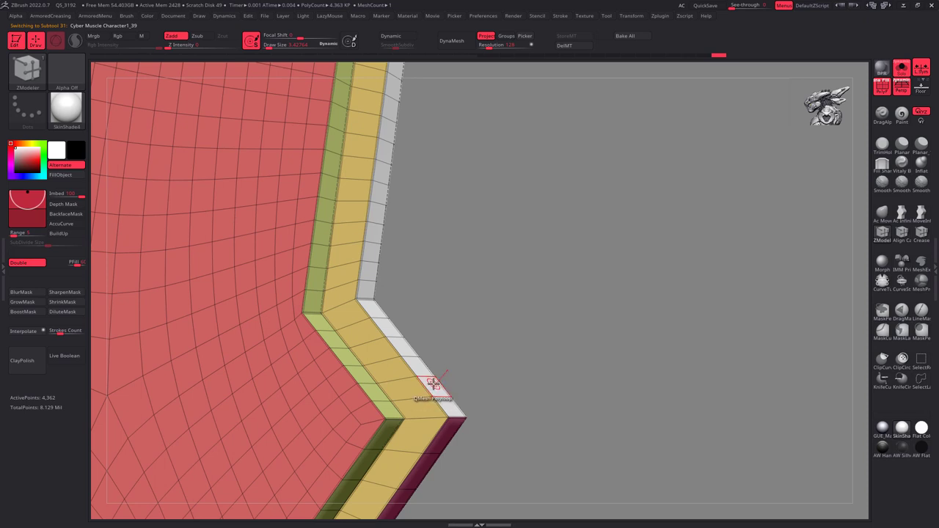
- QMesh-extrude the white strip's end polygons along the corner wall
{"action": "key", "text": "space"}
{"action": "right_click_drag", "start_coordinate": [338, 293], "coordinate": [433, 340]}
{"action": "left_click_drag", "start_coordinate": [430, 383], "coordinate": [424, 391]}
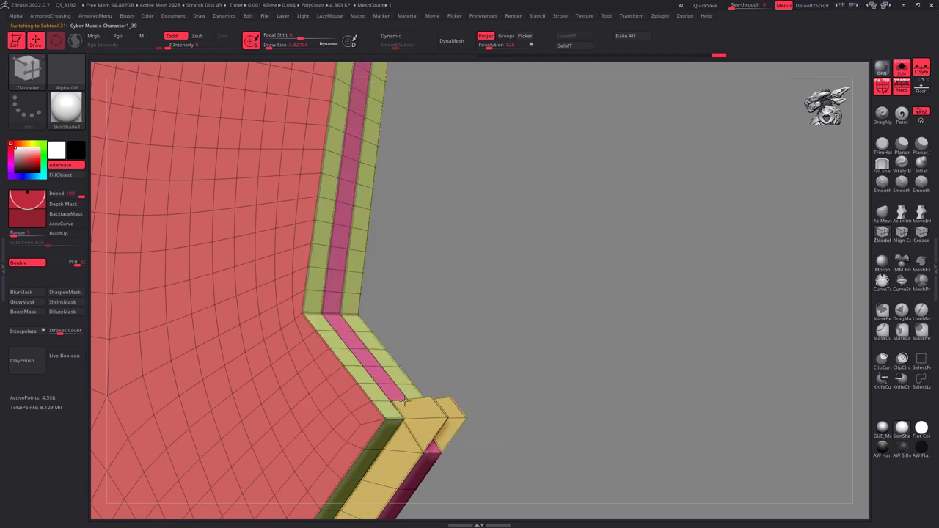
{"action": "mouse_move", "coordinate": [555, 348]}
{"action": "right_mouse_down"}
{"action": "mouse_move", "coordinate": [442, 391]}
{"action": "mouse_move", "coordinate": [472, 441]}
{"action": "mouse_move", "coordinate": [465, 408]}
{"action": "mouse_move", "coordinate": [430, 374]}
{"action": "mouse_move", "coordinate": [445, 363]}
{"action": "right_mouse_up"}
{"action": "left_click_drag", "start_coordinate": [414, 348], "coordinate": [420, 353]}
{"action": "mouse_move", "coordinate": [455, 416]}
{"action": "left_mouse_down"}
{"action": "mouse_move", "coordinate": [507, 372]}
{"action": "mouse_move", "coordinate": [513, 392]}
{"action": "mouse_move", "coordinate": [513, 376]}
{"action": "left_mouse_up"}
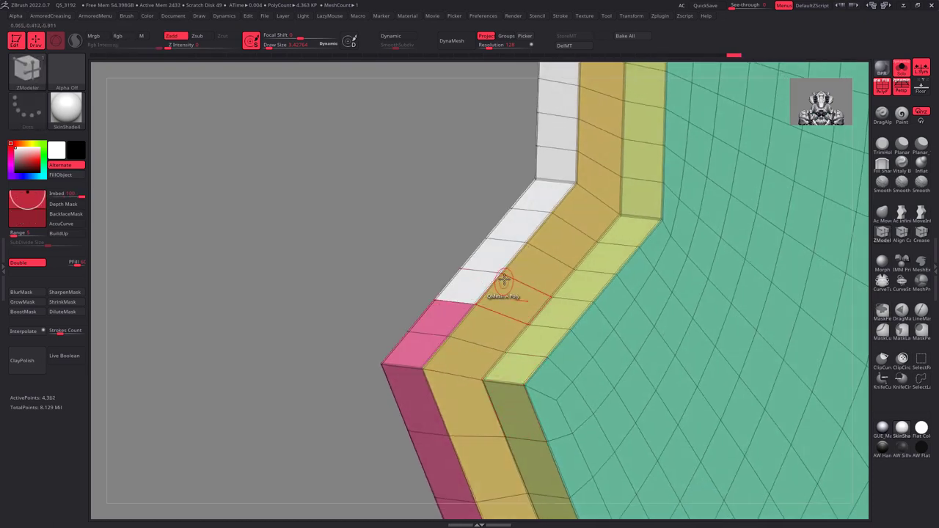
- Push the extra top faces back to merge them into one clean corner
{"action": "left_click_drag", "start_coordinate": [489, 279], "coordinate": [486, 309]}
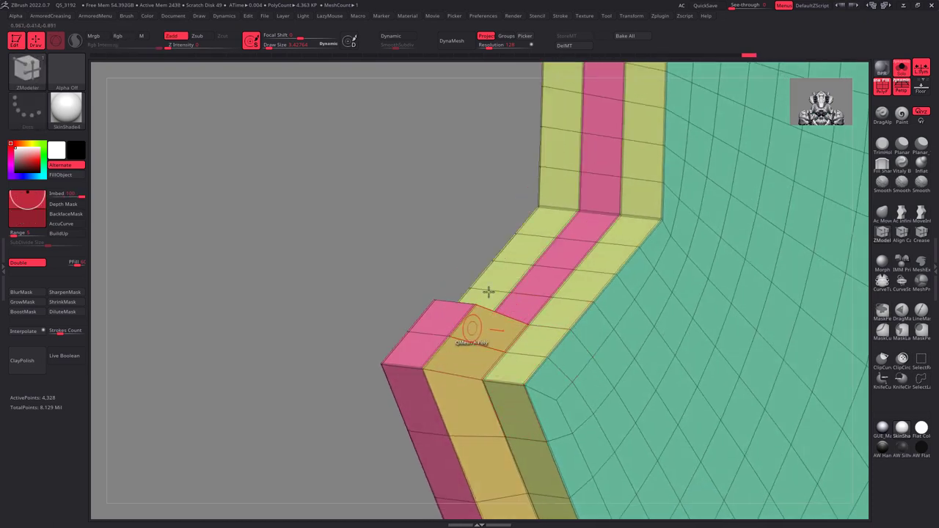
{"action": "left_click_drag", "start_coordinate": [449, 317], "coordinate": [489, 336]}
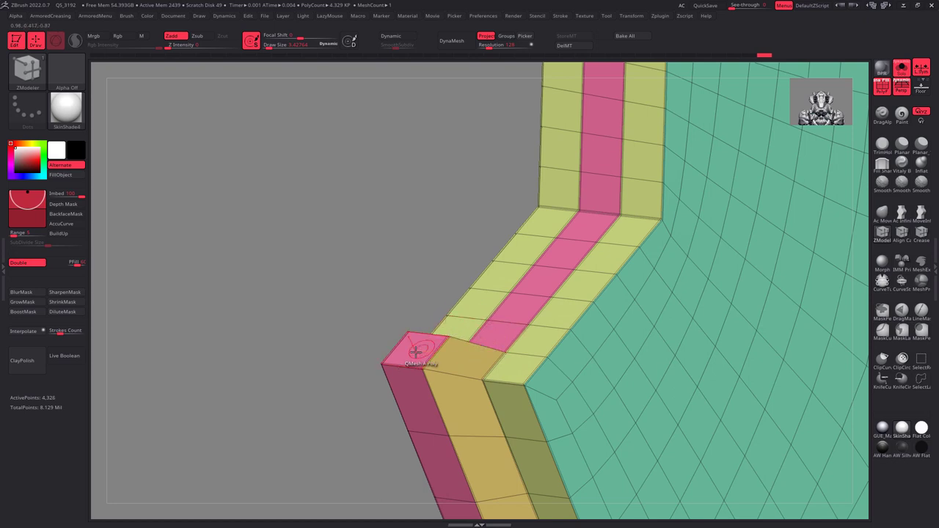
{"action": "left_click_drag", "start_coordinate": [503, 373], "coordinate": [467, 361]}
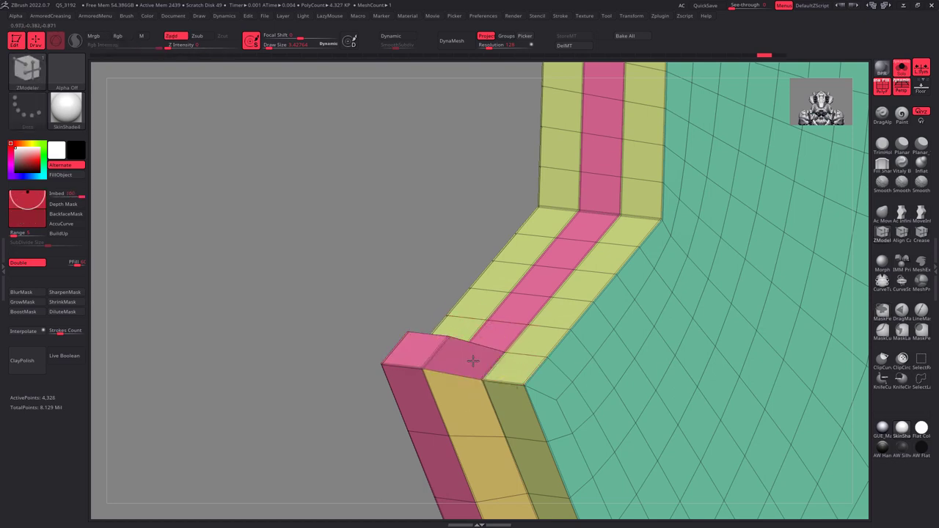
{"action": "mouse_move", "coordinate": [375, 434]}
{"action": "left_mouse_down"}
{"action": "mouse_move", "coordinate": [499, 370]}
{"action": "mouse_move", "coordinate": [577, 360]}
{"action": "mouse_move", "coordinate": [483, 365]}
{"action": "mouse_move", "coordinate": [511, 335]}
{"action": "mouse_move", "coordinate": [507, 350]}
{"action": "mouse_move", "coordinate": [478, 298]}
{"action": "left_mouse_up"}
{"action": "left_click_drag", "start_coordinate": [476, 347], "coordinate": [485, 341]}
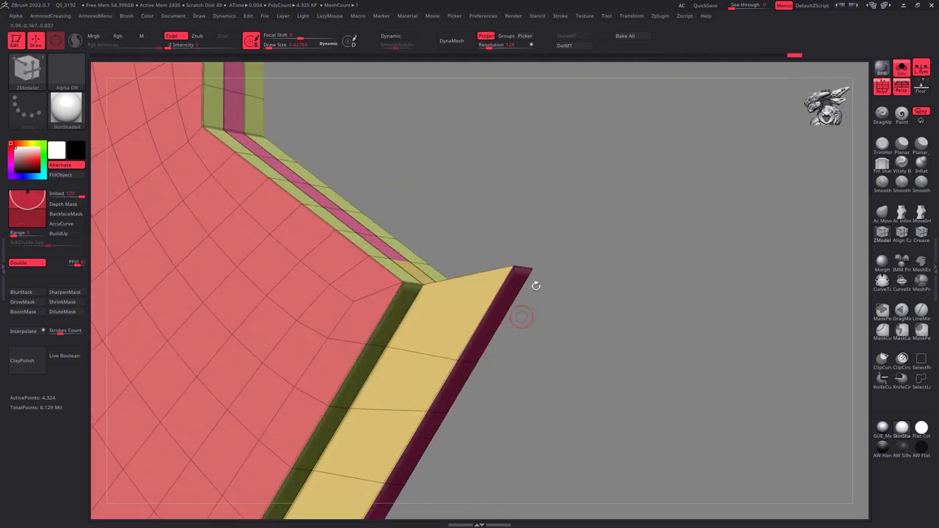
{"action": "mouse_move", "coordinate": [496, 326]}
{"action": "left_mouse_down"}
{"action": "mouse_move", "coordinate": [450, 327]}
{"action": "mouse_move", "coordinate": [434, 357]}
{"action": "mouse_move", "coordinate": [457, 310]}
{"action": "mouse_move", "coordinate": [432, 328]}
{"action": "mouse_move", "coordinate": [452, 293]}
{"action": "mouse_move", "coordinate": [421, 184]}
{"action": "mouse_move", "coordinate": [487, 331]}
{"action": "mouse_move", "coordinate": [471, 373]}
{"action": "left_mouse_up"}
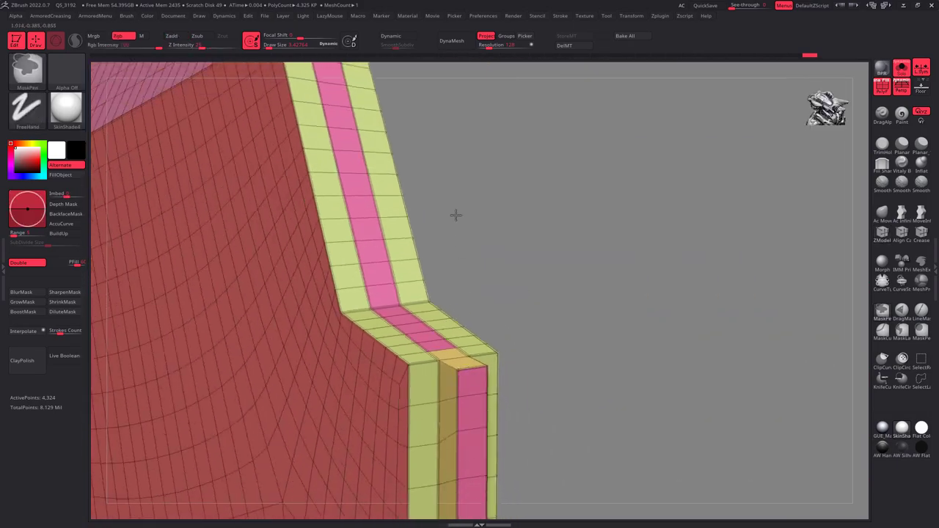
- Give the inset strip its own green polygroup
{"action": "left_click_drag", "start_coordinate": [454, 204], "coordinate": [442, 373]}
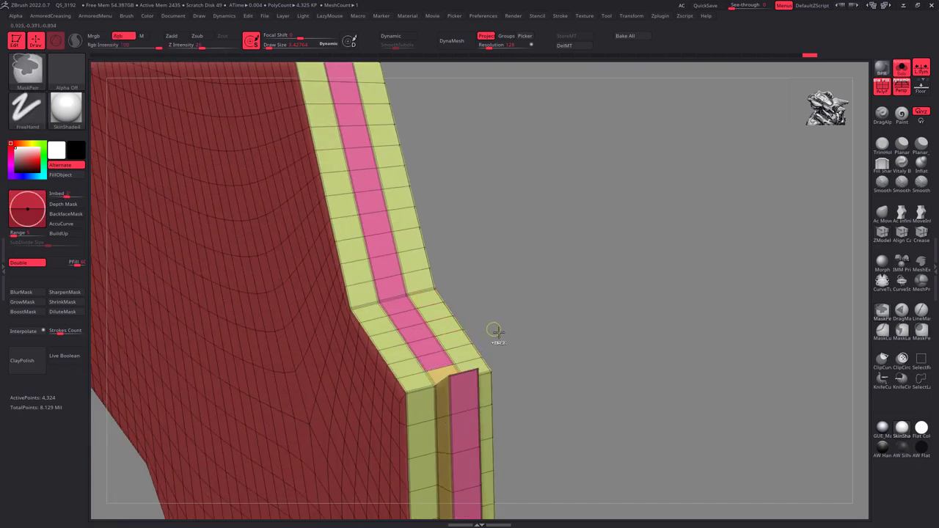
{"action": "left_click_drag", "start_coordinate": [522, 325], "coordinate": [529, 335]}
{"action": "mouse_move", "coordinate": [457, 216]}
{"action": "left_mouse_down"}
{"action": "mouse_move", "coordinate": [414, 199]}
{"action": "mouse_move", "coordinate": [413, 147]}
{"action": "mouse_move", "coordinate": [456, 260]}
{"action": "left_mouse_up"}
{"action": "left_click", "coordinate": [402, 148]}
- QMesh-extrude the strip's end face into a slanted cap at the corner
{"action": "left_click_drag", "start_coordinate": [487, 294], "coordinate": [459, 302]}
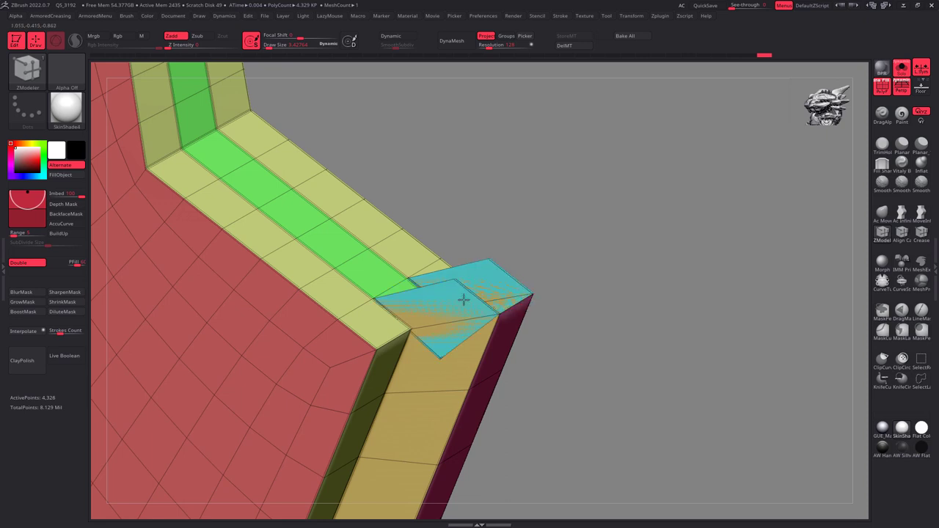
{"action": "key", "text": "ctrl+z"}
{"action": "left_click_drag", "start_coordinate": [416, 309], "coordinate": [495, 277]}
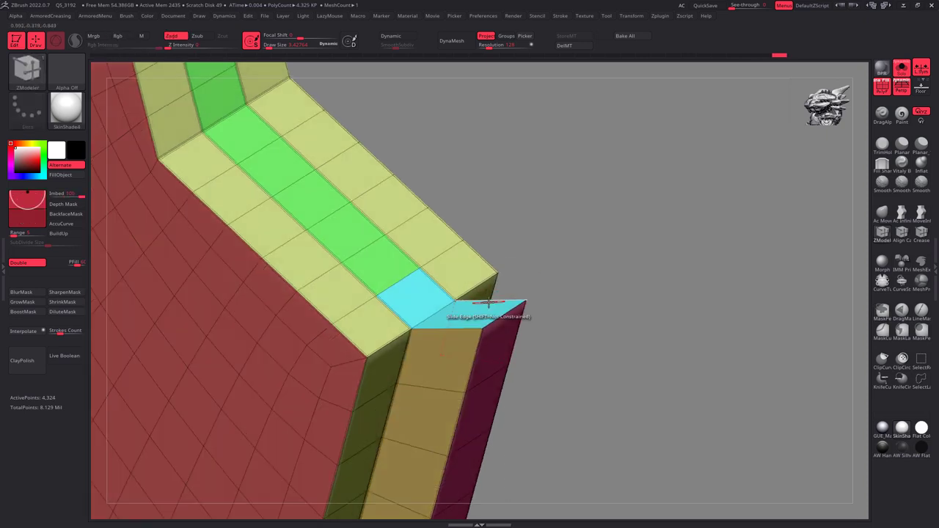
- Reassign the cap polygons with PolyGroup on single polys to match the green strip group
{"action": "key", "text": "space"}
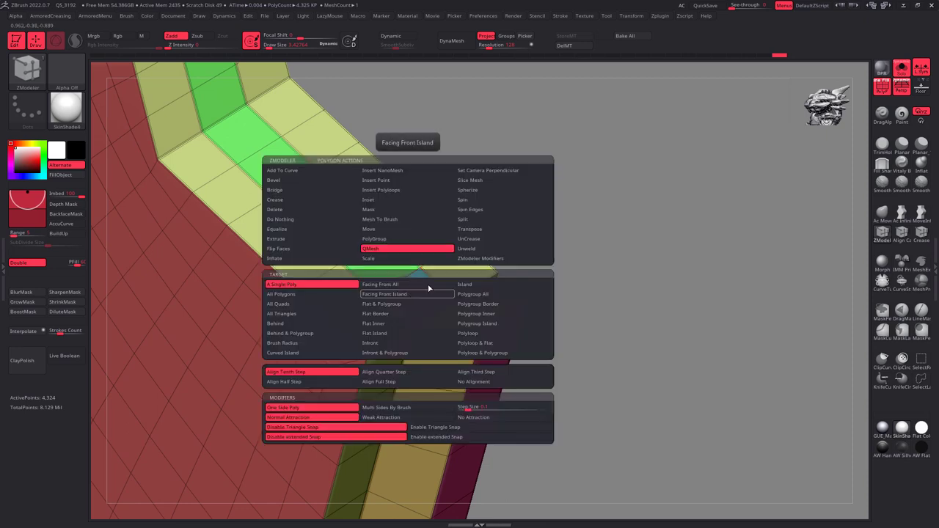
{"action": "left_click", "coordinate": [404, 241]}
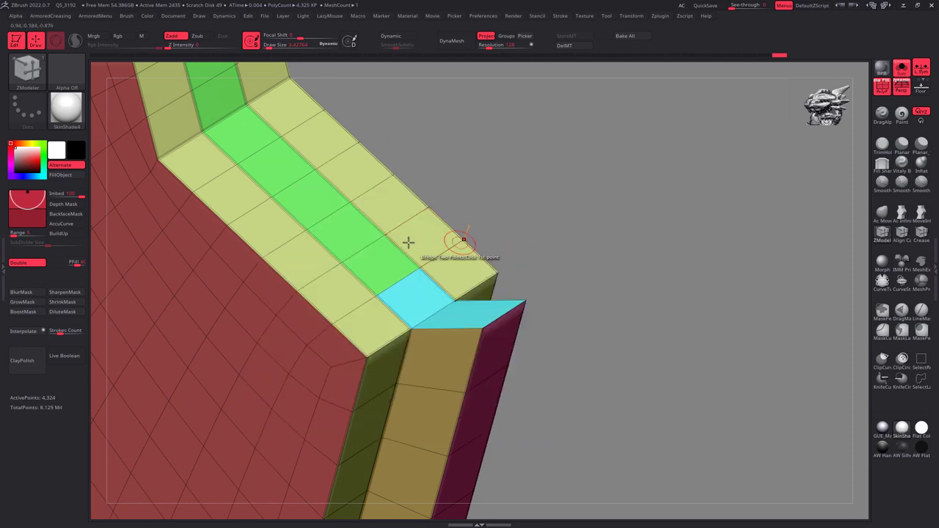
{"action": "left_click", "coordinate": [354, 236]}
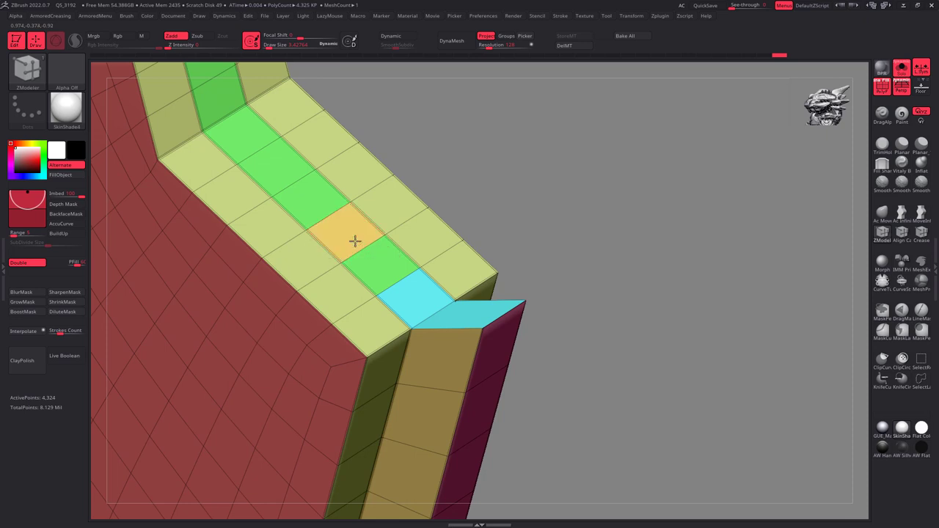
{"action": "left_click", "coordinate": [354, 240]}
{"action": "left_click", "coordinate": [355, 241]}
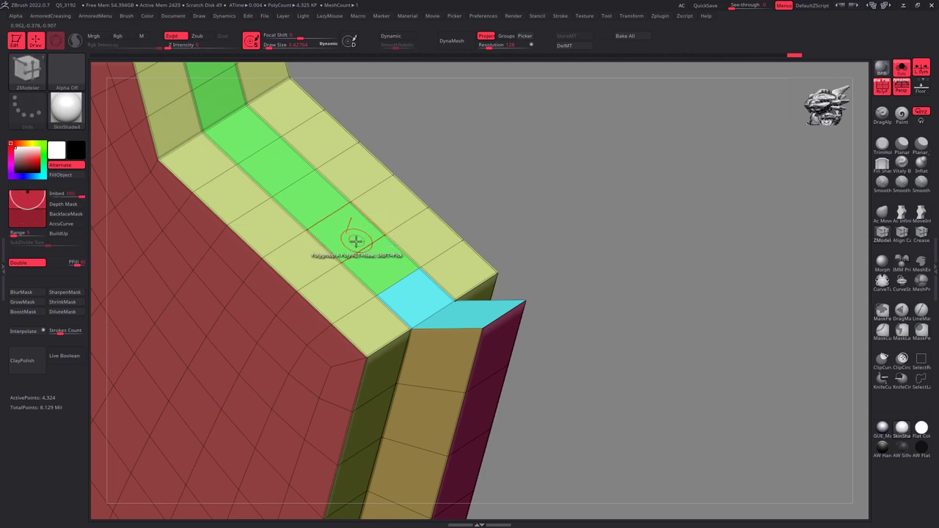
{"action": "left_click", "coordinate": [356, 235]}
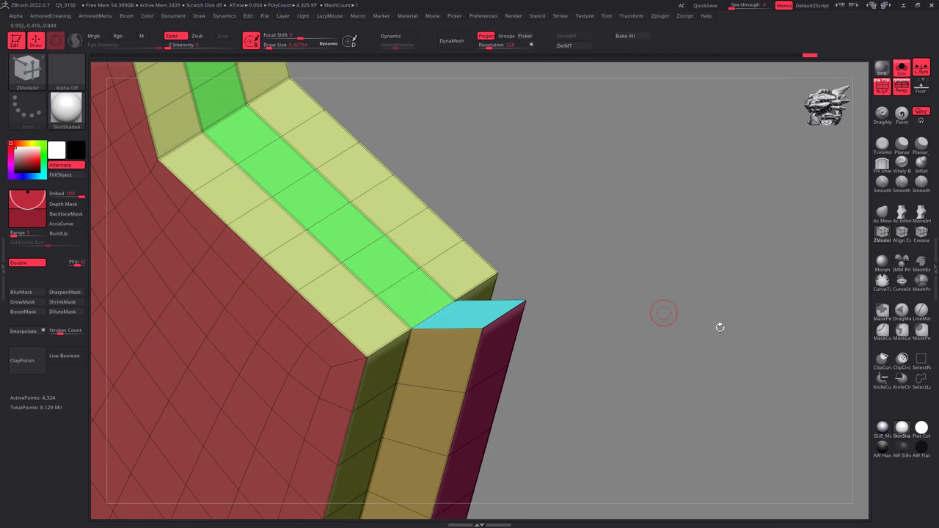
{"action": "mouse_move", "coordinate": [506, 290]}
{"action": "left_mouse_down"}
{"action": "mouse_move", "coordinate": [549, 295]}
{"action": "mouse_move", "coordinate": [494, 314]}
{"action": "left_mouse_up"}
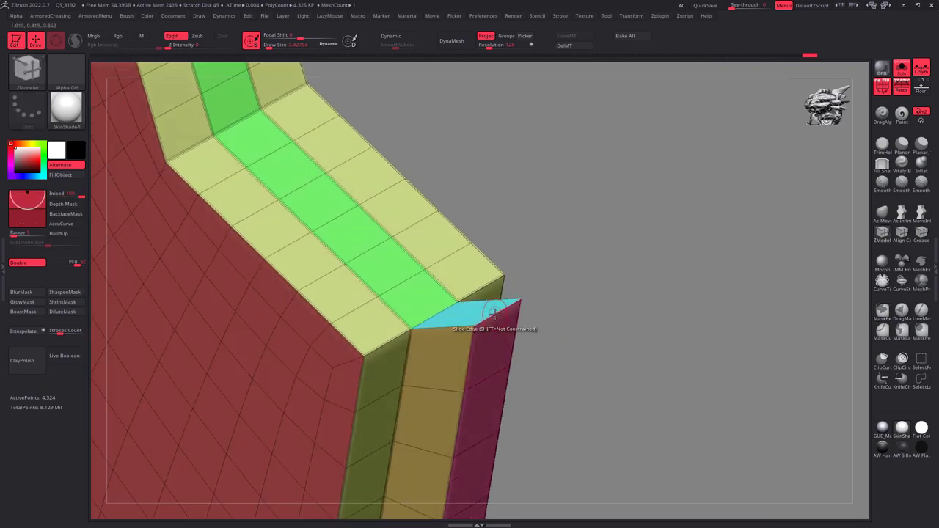
{"action": "mouse_move", "coordinate": [513, 323]}
{"action": "left_mouse_down"}
{"action": "mouse_move", "coordinate": [522, 259]}
{"action": "mouse_move", "coordinate": [498, 269]}
{"action": "left_mouse_up"}
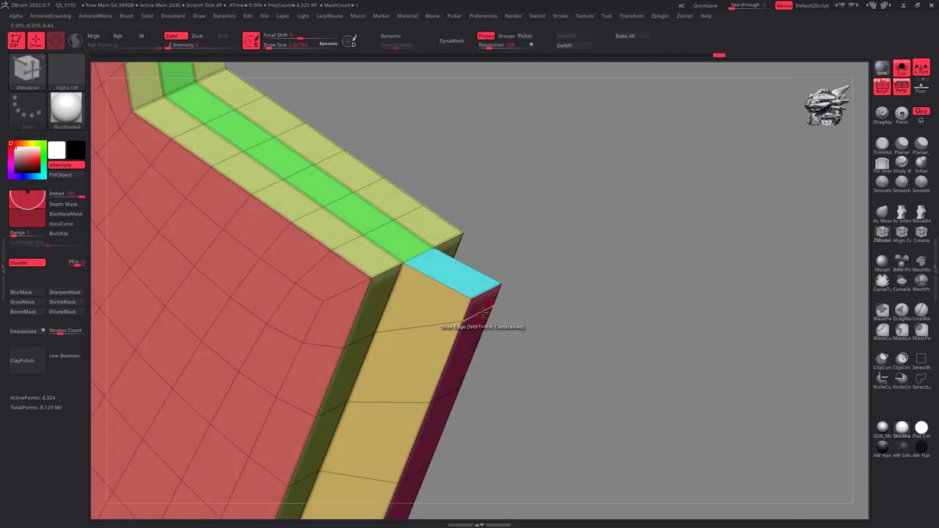
{"action": "mouse_move", "coordinate": [467, 356]}
{"action": "left_mouse_down"}
{"action": "mouse_move", "coordinate": [516, 264]}
{"action": "mouse_move", "coordinate": [564, 270]}
{"action": "mouse_move", "coordinate": [540, 321]}
{"action": "mouse_move", "coordinate": [546, 230]}
{"action": "mouse_move", "coordinate": [399, 294]}
{"action": "left_mouse_up"}
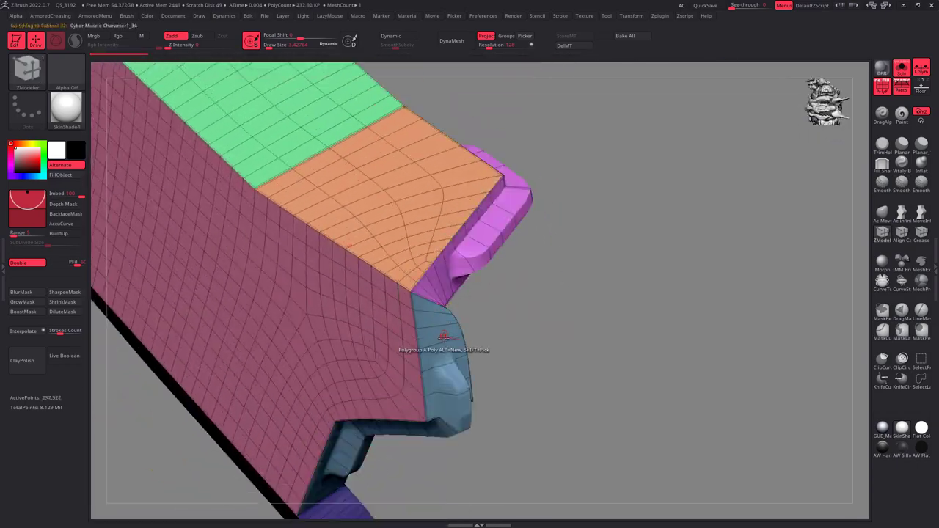
- Switch to the neighbouring panel subtool and frame its outer wall strip
{"action": "key", "text": "space"}
{"action": "mouse_move", "coordinate": [383, 220]}
{"action": "left_mouse_down"}
{"action": "mouse_move", "coordinate": [450, 311]}
{"action": "mouse_move", "coordinate": [496, 335]}
{"action": "mouse_move", "coordinate": [289, 235]}
{"action": "mouse_move", "coordinate": [217, 352]}
{"action": "mouse_move", "coordinate": [346, 298]}
{"action": "mouse_move", "coordinate": [315, 248]}
{"action": "mouse_move", "coordinate": [450, 329]}
{"action": "mouse_move", "coordinate": [499, 258]}
{"action": "left_mouse_up"}
{"action": "mouse_move", "coordinate": [451, 302]}
{"action": "left_mouse_down"}
{"action": "mouse_move", "coordinate": [353, 306]}
{"action": "mouse_move", "coordinate": [457, 279]}
{"action": "mouse_move", "coordinate": [426, 237]}
{"action": "left_mouse_up"}
{"action": "mouse_move", "coordinate": [506, 212]}
{"action": "left_mouse_down"}
{"action": "mouse_move", "coordinate": [509, 296]}
{"action": "mouse_move", "coordinate": [497, 266]}
{"action": "mouse_move", "coordinate": [499, 224]}
{"action": "mouse_move", "coordinate": [614, 214]}
{"action": "mouse_move", "coordinate": [413, 311]}
{"action": "mouse_move", "coordinate": [430, 278]}
{"action": "mouse_move", "coordinate": [425, 380]}
{"action": "mouse_move", "coordinate": [514, 347]}
{"action": "mouse_move", "coordinate": [445, 284]}
{"action": "mouse_move", "coordinate": [379, 319]}
{"action": "left_mouse_up"}
{"action": "scroll", "coordinate": [297, 338], "scroll_direction": "up", "scroll_amount": 5}
{"action": "scroll", "coordinate": [303, 339], "scroll_direction": "up", "scroll_amount": 3}
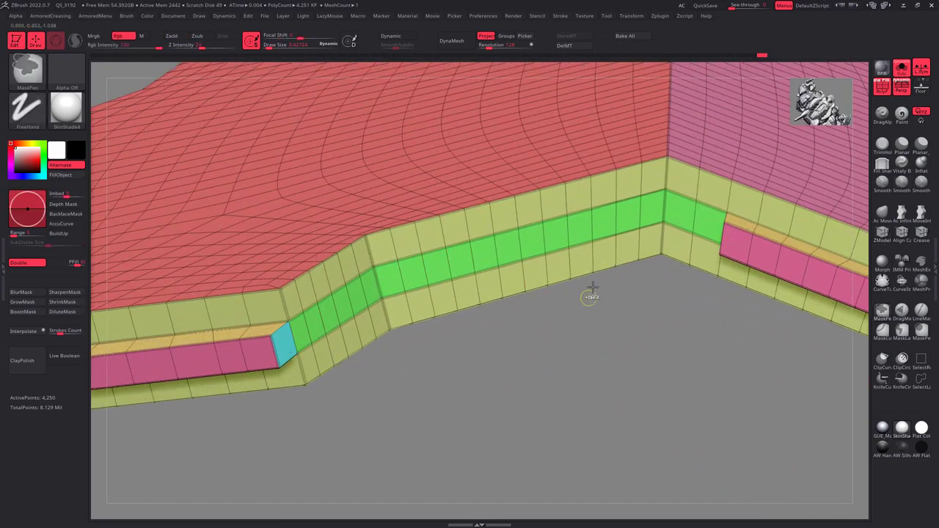
{"action": "mouse_move", "coordinate": [589, 296]}
{"action": "left_mouse_down"}
{"action": "mouse_move", "coordinate": [579, 323]}
{"action": "mouse_move", "coordinate": [559, 300]}
{"action": "mouse_move", "coordinate": [562, 287]}
{"action": "mouse_move", "coordinate": [711, 298]}
{"action": "mouse_move", "coordinate": [489, 276]}
{"action": "mouse_move", "coordinate": [539, 260]}
{"action": "mouse_move", "coordinate": [545, 283]}
{"action": "left_mouse_up"}
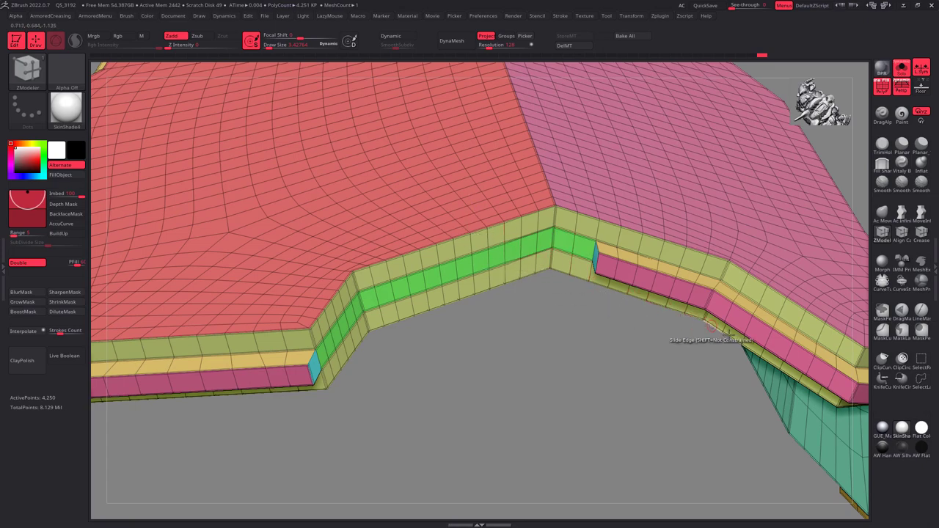
{"action": "mouse_move", "coordinate": [618, 307]}
{"action": "left_mouse_down"}
{"action": "mouse_move", "coordinate": [487, 294]}
{"action": "mouse_move", "coordinate": [630, 375]}
{"action": "mouse_move", "coordinate": [650, 325]}
{"action": "left_mouse_up"}
- Paint a continuous brown polygroup band along the outer wall
{"action": "key", "text": "space"}
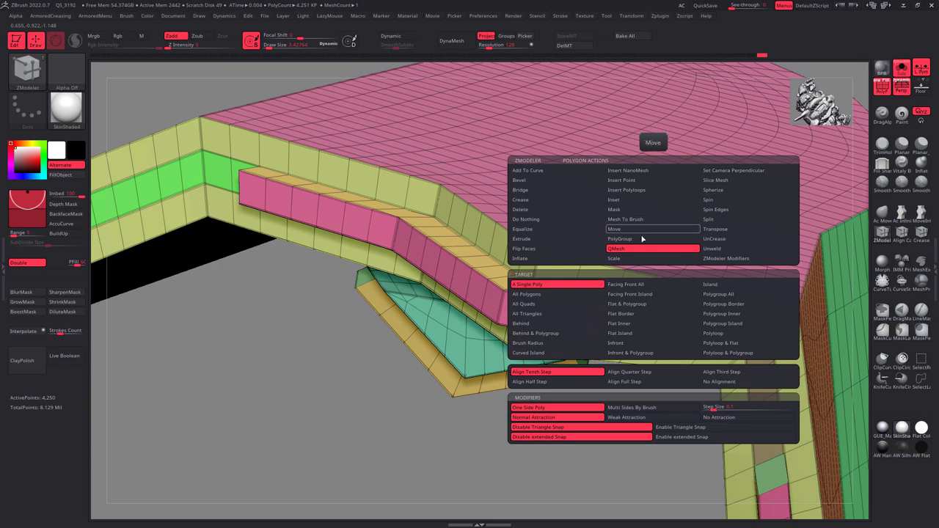
{"action": "left_click", "coordinate": [641, 240]}
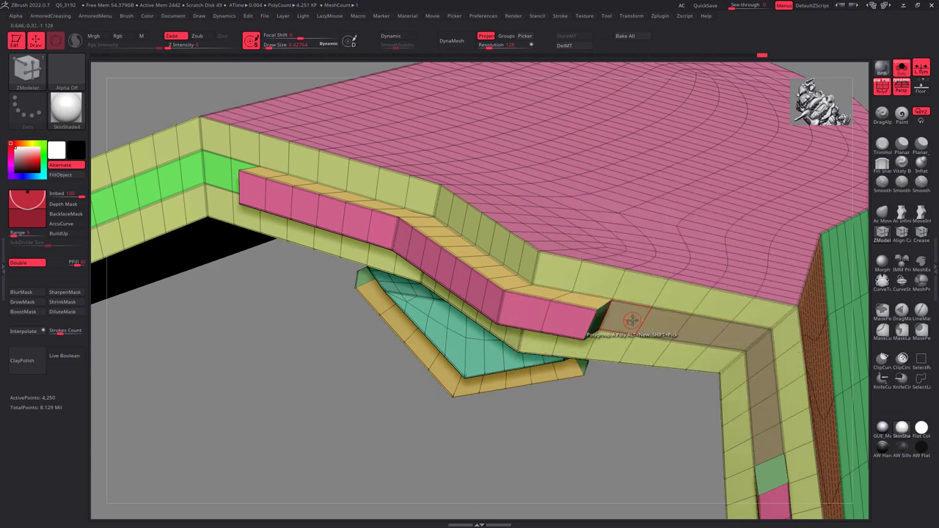
{"action": "right_click_drag", "start_coordinate": [587, 320], "coordinate": [519, 254]}
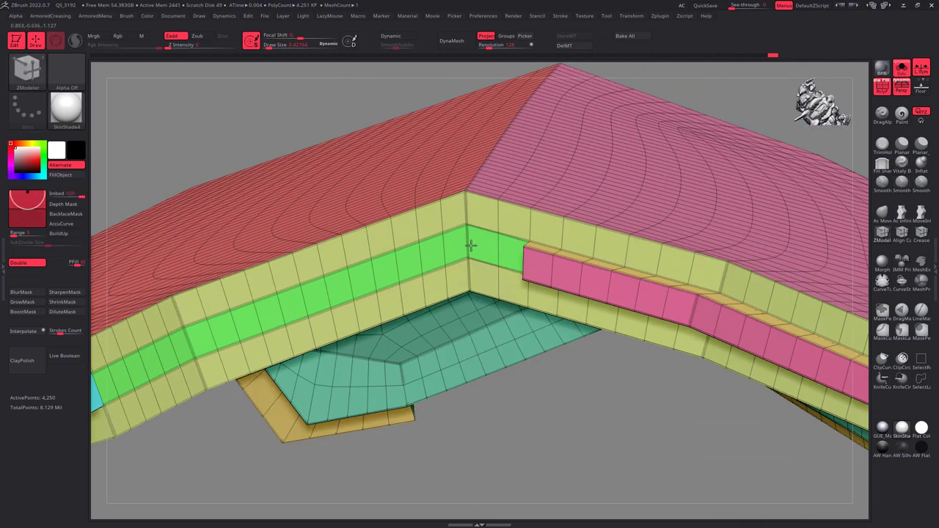
{"action": "left_click_drag", "start_coordinate": [486, 247], "coordinate": [352, 286]}
{"action": "left_click_drag", "start_coordinate": [409, 265], "coordinate": [229, 333]}
{"action": "left_click_drag", "start_coordinate": [321, 297], "coordinate": [325, 294]}
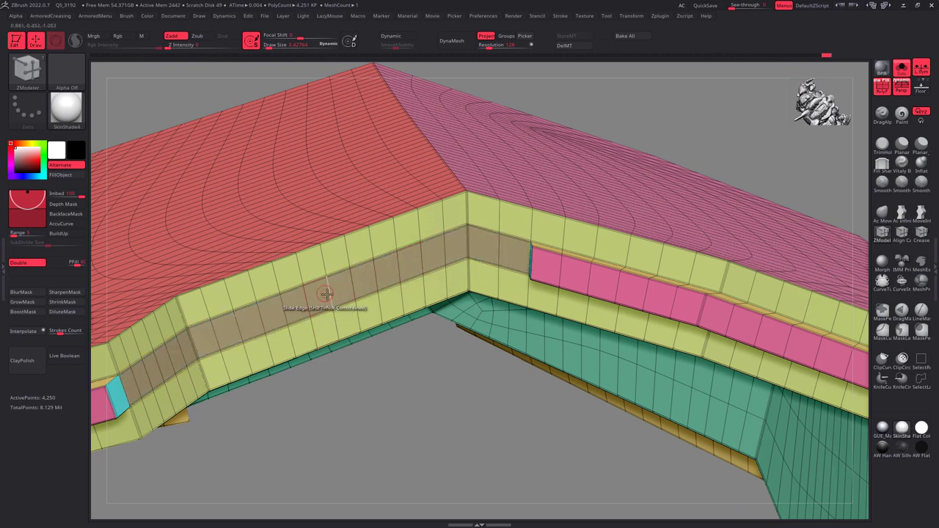
{"action": "mouse_move", "coordinate": [325, 293]}
{"action": "right_mouse_down"}
{"action": "mouse_move", "coordinate": [390, 311]}
{"action": "mouse_move", "coordinate": [443, 275]}
{"action": "mouse_move", "coordinate": [451, 302]}
{"action": "right_mouse_up"}
- QMesh-push the brown band inward with Polygroup All to form an inset groove
{"action": "key", "text": "space"}
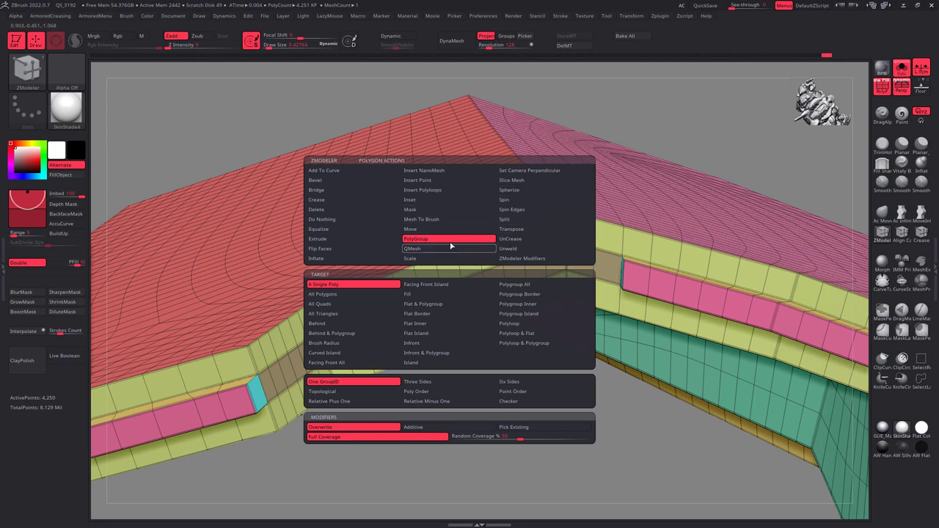
{"action": "left_click", "coordinate": [439, 248]}
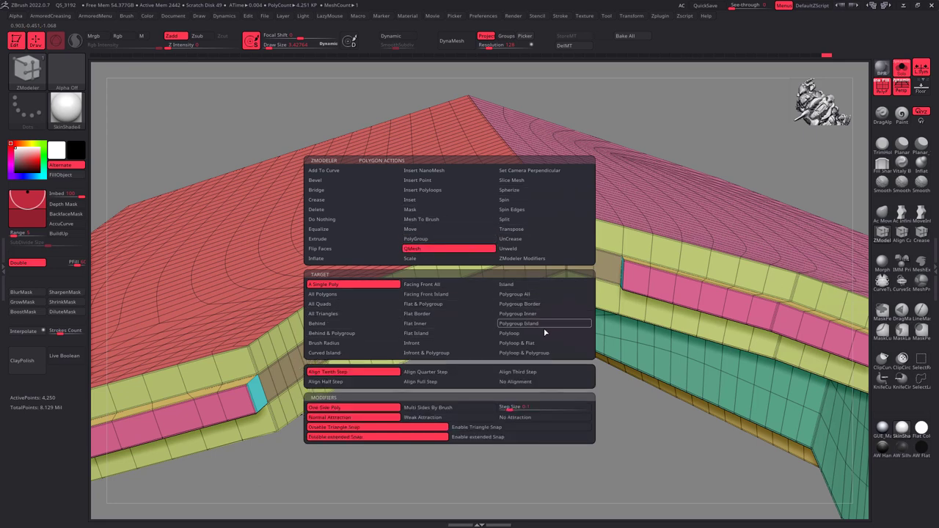
{"action": "left_click", "coordinate": [547, 294]}
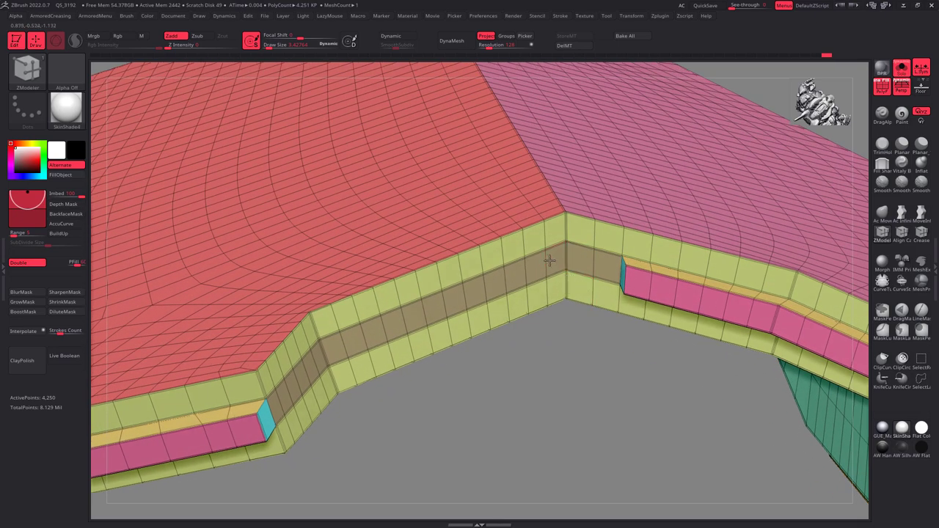
{"action": "scroll", "coordinate": [408, 313], "scroll_direction": "up", "scroll_amount": 3}
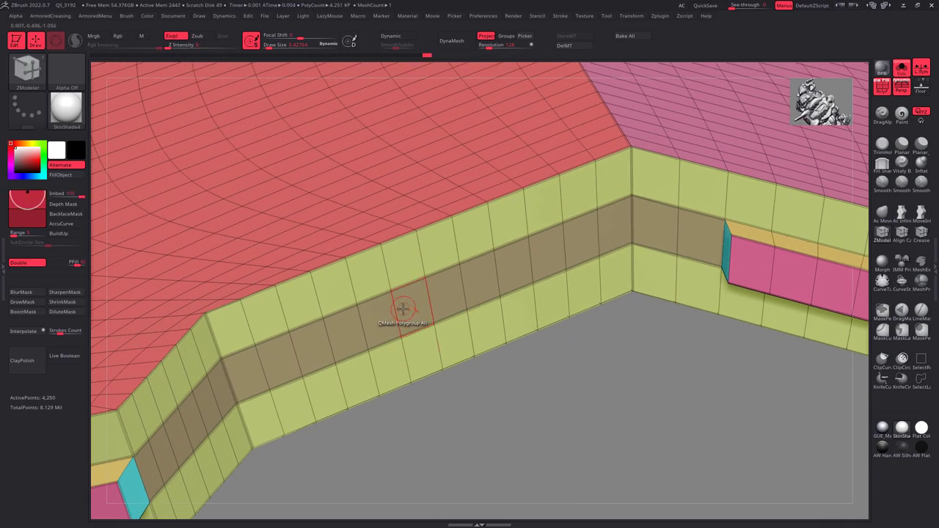
{"action": "left_click_drag", "start_coordinate": [403, 309], "coordinate": [279, 252]}
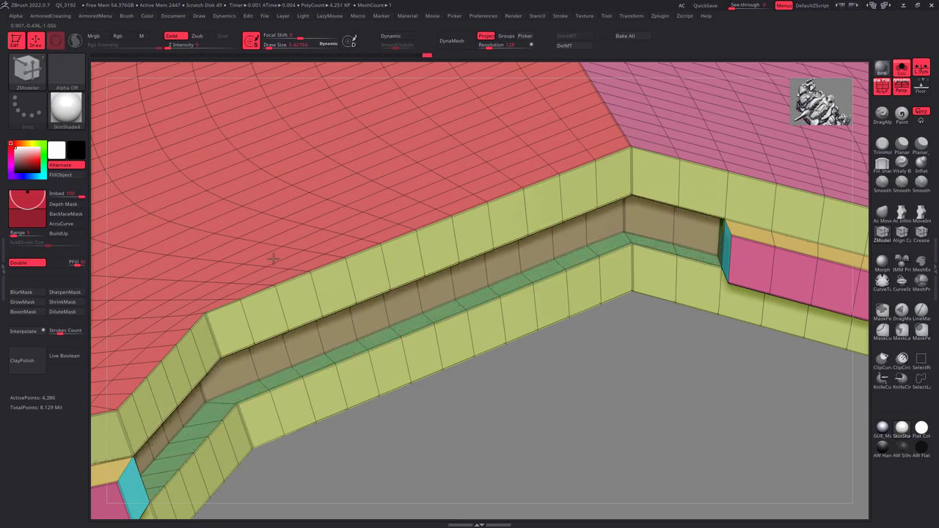
{"action": "mouse_move", "coordinate": [280, 253]}
{"action": "right_mouse_down"}
{"action": "mouse_move", "coordinate": [565, 301]}
{"action": "mouse_move", "coordinate": [482, 287]}
{"action": "mouse_move", "coordinate": [697, 377]}
{"action": "mouse_move", "coordinate": [549, 279]}
{"action": "mouse_move", "coordinate": [555, 289]}
{"action": "mouse_move", "coordinate": [492, 360]}
{"action": "mouse_move", "coordinate": [325, 396]}
{"action": "right_mouse_up"}
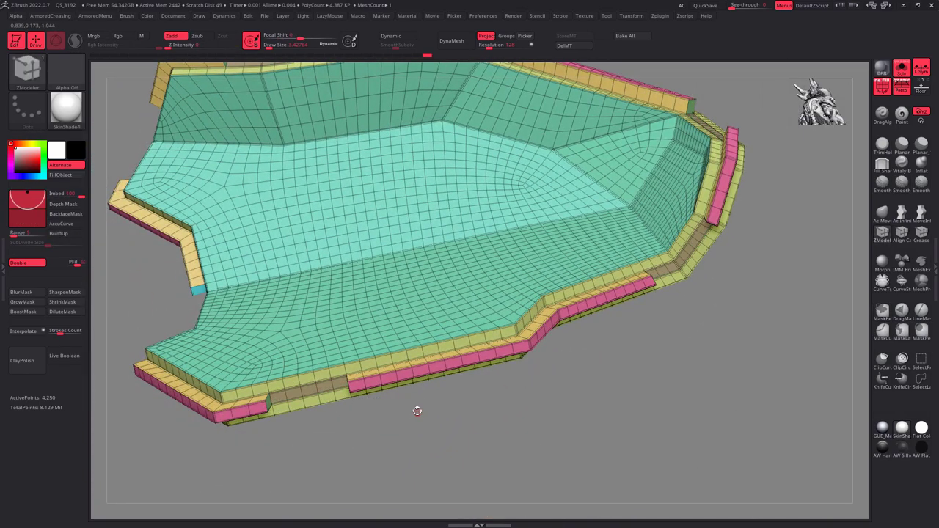
{"action": "mouse_move", "coordinate": [415, 411]}
{"action": "right_mouse_down"}
{"action": "mouse_move", "coordinate": [413, 403]}
{"action": "mouse_move", "coordinate": [445, 403]}
{"action": "mouse_move", "coordinate": [508, 345]}
{"action": "mouse_move", "coordinate": [518, 293]}
{"action": "mouse_move", "coordinate": [503, 269]}
{"action": "mouse_move", "coordinate": [570, 314]}
{"action": "right_mouse_up"}
- Hide the polyframe and preview the panel with dynamic subdivision
{"action": "key", "text": "shift+f"}
{"action": "key", "text": "d"}
{"action": "left_click", "coordinate": [505, 173]}
{"action": "mouse_move", "coordinate": [505, 173]}
{"action": "right_mouse_down"}
{"action": "mouse_move", "coordinate": [670, 264]}
{"action": "mouse_move", "coordinate": [580, 274]}
{"action": "right_mouse_up"}
- Apply GUE_Material shading, reframe the panel, and switch back to ClayBuildup
{"action": "left_click", "coordinate": [883, 427]}
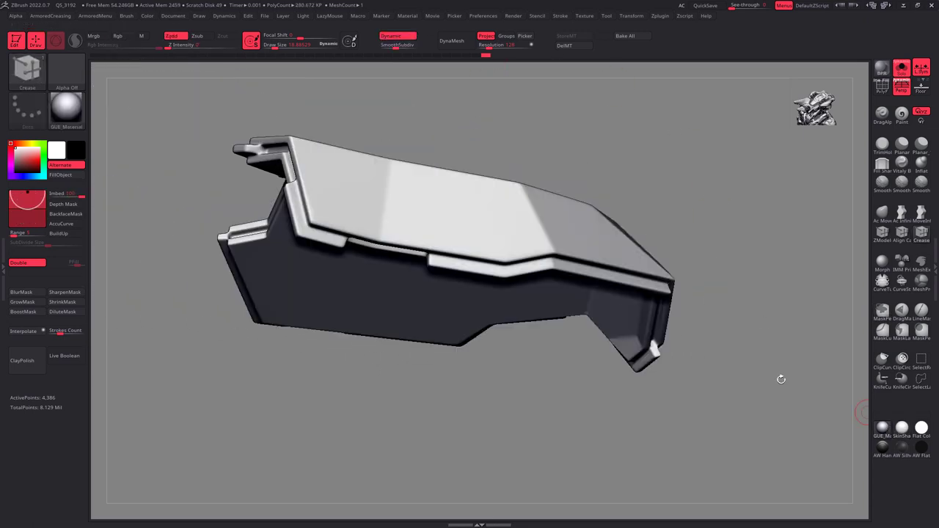
{"action": "mouse_move", "coordinate": [705, 342]}
{"action": "right_mouse_down"}
{"action": "mouse_move", "coordinate": [624, 323]}
{"action": "mouse_move", "coordinate": [493, 350]}
{"action": "mouse_move", "coordinate": [516, 157]}
{"action": "mouse_move", "coordinate": [485, 377]}
{"action": "mouse_move", "coordinate": [562, 330]}
{"action": "mouse_move", "coordinate": [549, 336]}
{"action": "right_mouse_up"}
{"action": "key", "text": "f"}
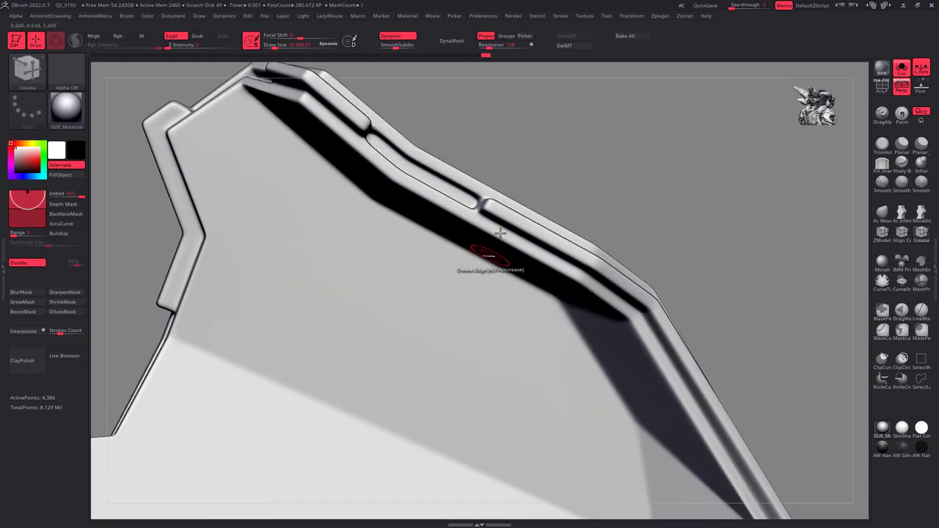
{"action": "key", "text": "b"}
{"action": "key", "text": "c"}
{"action": "key", "text": "b"}
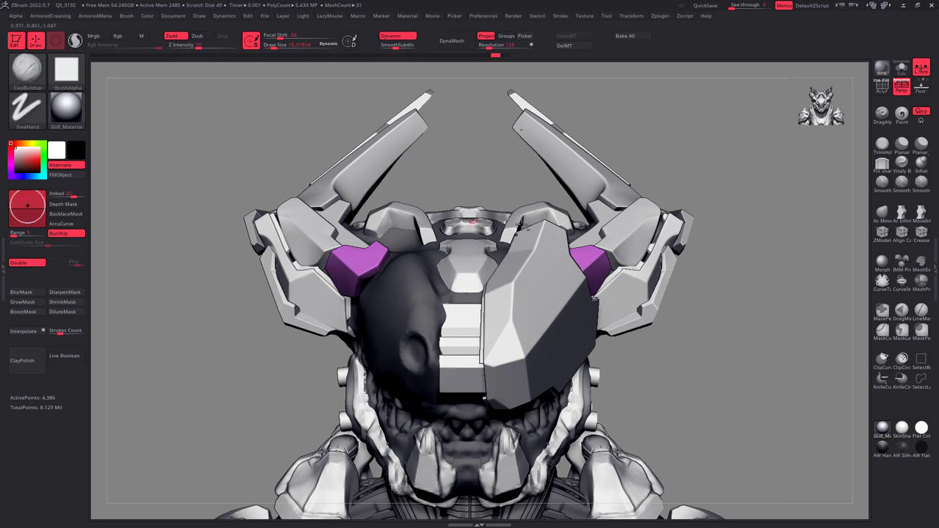
- Mirror the armor panel and Mirror And Weld it across the helmet
{"action": "right_click_drag", "start_coordinate": [682, 261], "coordinate": [697, 242]}
{"action": "key", "text": "g"}
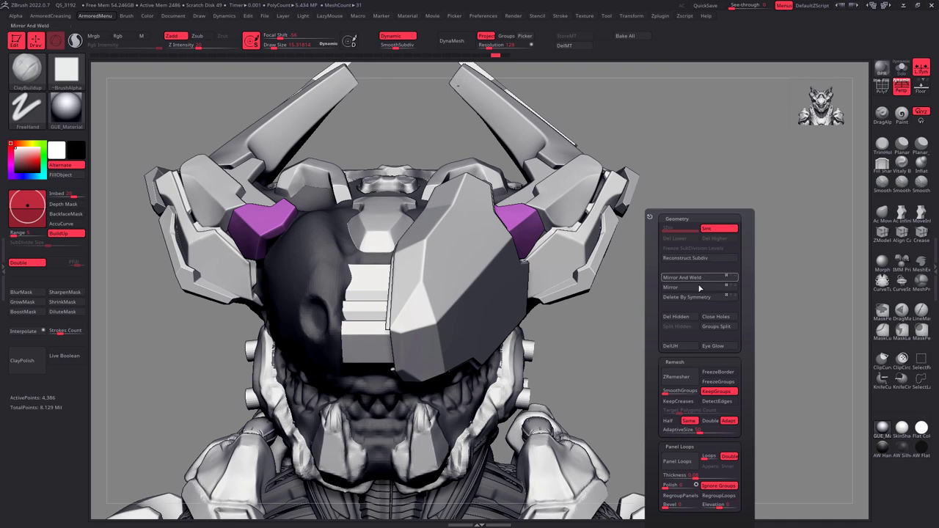
{"action": "left_click", "coordinate": [690, 287]}
{"action": "left_click", "coordinate": [701, 277]}
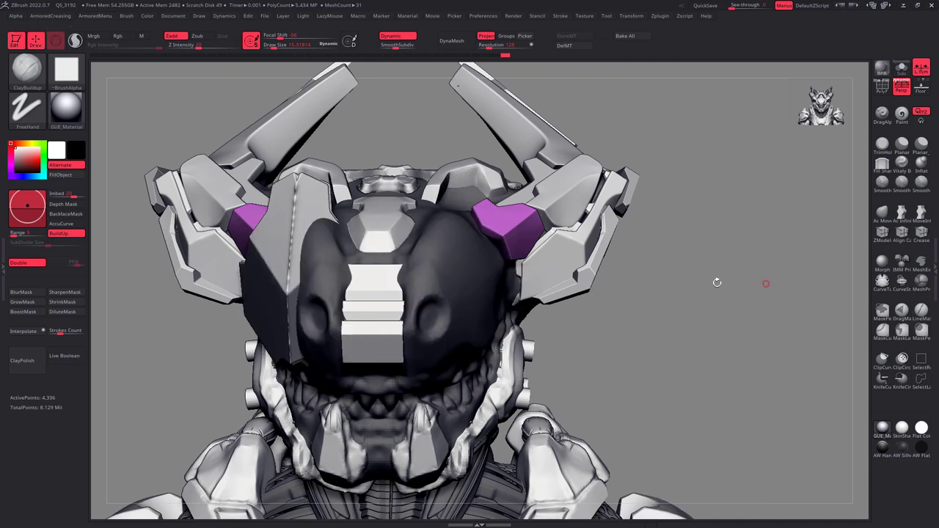
{"action": "key", "text": "g"}
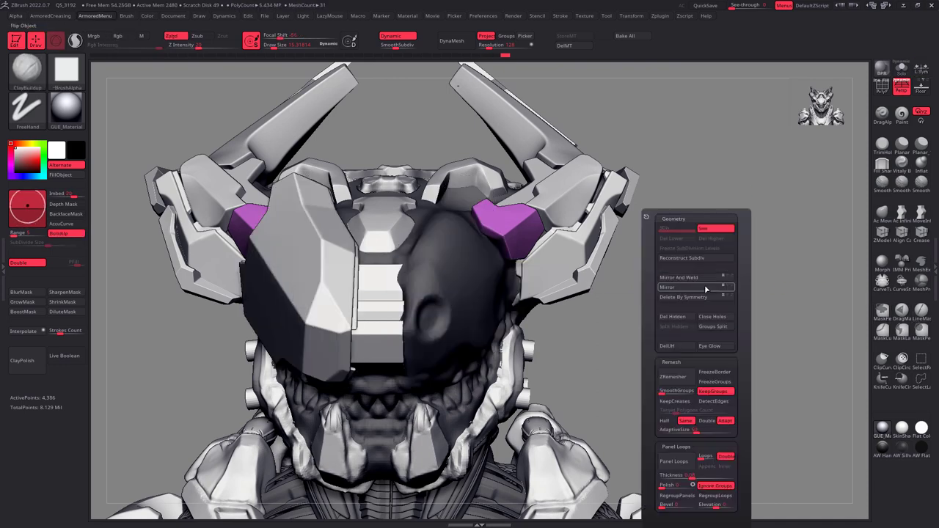
{"action": "left_click", "coordinate": [701, 277]}
{"action": "mouse_move", "coordinate": [631, 308]}
{"action": "left_mouse_down"}
{"action": "mouse_move", "coordinate": [489, 305]}
{"action": "mouse_move", "coordinate": [570, 351]}
{"action": "left_mouse_up"}
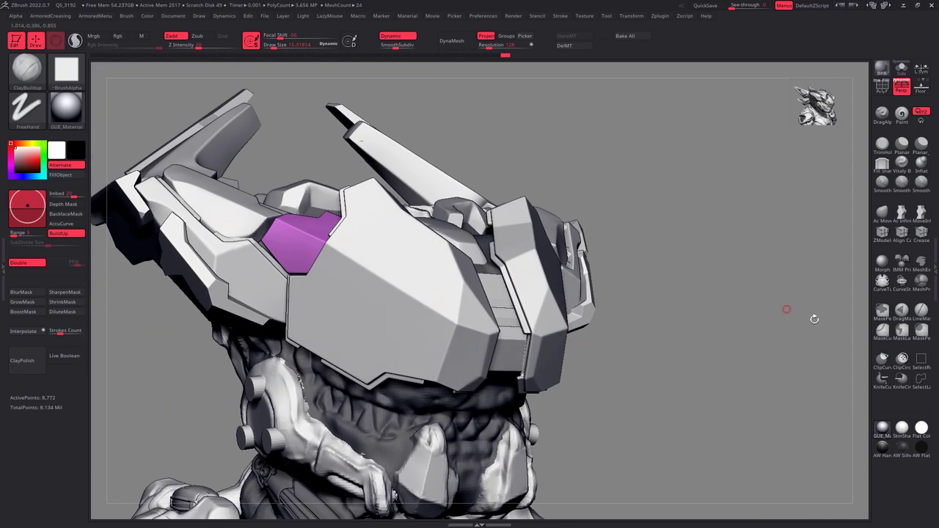
- Solo the mirrored plates to inspect them, then restore the full model
{"action": "key", "text": "ctrl+alt+s"}
{"action": "mouse_move", "coordinate": [545, 269]}
{"action": "left_mouse_down"}
{"action": "mouse_move", "coordinate": [562, 300]}
{"action": "mouse_move", "coordinate": [601, 296]}
{"action": "mouse_move", "coordinate": [547, 322]}
{"action": "mouse_move", "coordinate": [551, 207]}
{"action": "mouse_move", "coordinate": [569, 327]}
{"action": "mouse_move", "coordinate": [667, 253]}
{"action": "left_mouse_up"}
{"action": "key", "text": "ctrl+alt+s"}
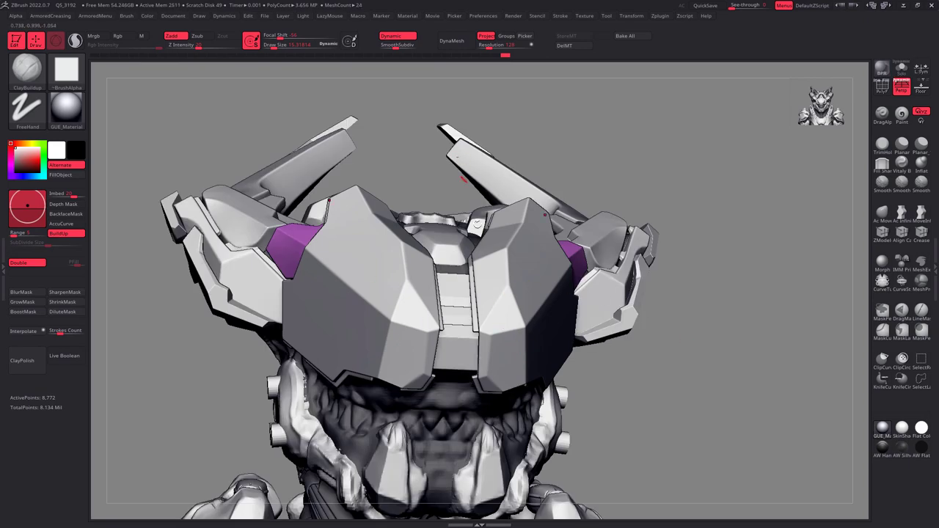
{"action": "mouse_move", "coordinate": [496, 264]}
{"action": "right_mouse_down"}
{"action": "mouse_move", "coordinate": [477, 269]}
{"action": "mouse_move", "coordinate": [476, 222]}
{"action": "mouse_move", "coordinate": [458, 237]}
{"action": "mouse_move", "coordinate": [435, 184]}
{"action": "right_mouse_up"}
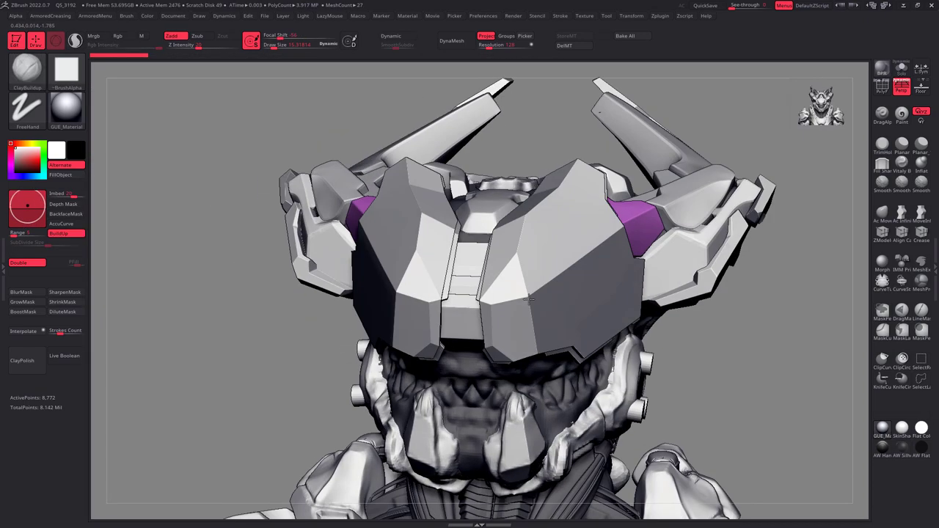
- Solo the two chest plates and SelectRect-hide one, leaving a single plate visible
{"action": "key", "text": "ctrl+shift+s"}
{"action": "mouse_move", "coordinate": [594, 237]}
{"action": "right_mouse_down"}
{"action": "mouse_move", "coordinate": [635, 266]}
{"action": "mouse_move", "coordinate": [511, 279]}
{"action": "mouse_move", "coordinate": [489, 343]}
{"action": "mouse_move", "coordinate": [468, 248]}
{"action": "right_mouse_up"}
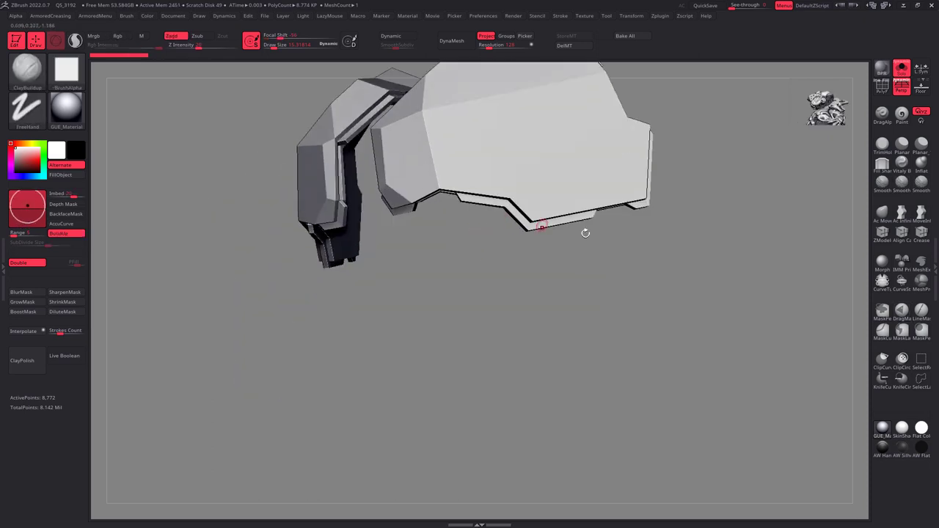
{"action": "mouse_move", "coordinate": [590, 217]}
{"action": "right_mouse_down"}
{"action": "mouse_move", "coordinate": [555, 290]}
{"action": "mouse_move", "coordinate": [509, 301]}
{"action": "mouse_move", "coordinate": [466, 274]}
{"action": "right_mouse_up"}
{"action": "right_click", "coordinate": [466, 274]}
{"action": "mouse_move", "coordinate": [541, 322]}
{"action": "right_mouse_down"}
{"action": "mouse_move", "coordinate": [388, 269]}
{"action": "mouse_move", "coordinate": [434, 244]}
{"action": "right_mouse_up"}
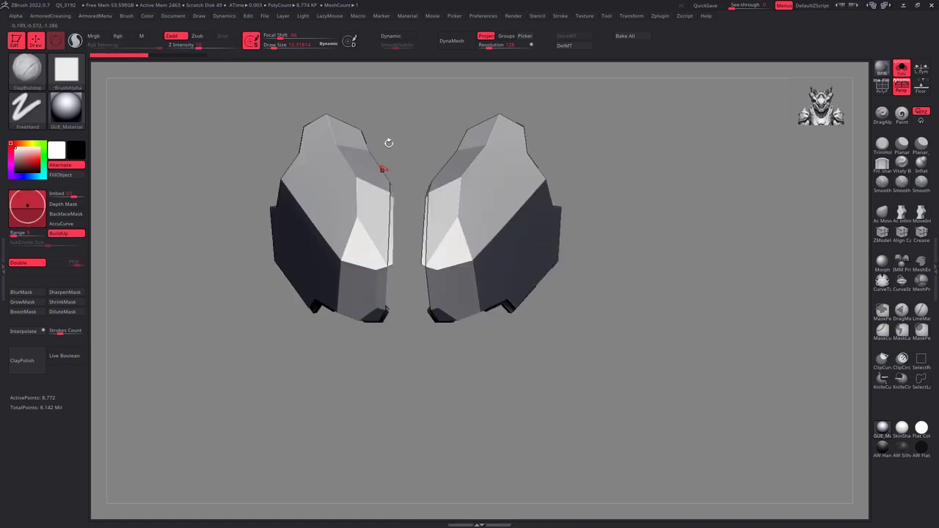
{"action": "mouse_move", "coordinate": [400, 101]}
{"action": "left_mouse_down", "text": "ctrl+shift"}
{"action": "mouse_move", "coordinate": [193, 339]}
{"action": "mouse_move", "coordinate": [204, 340]}
{"action": "mouse_move", "coordinate": [199, 348]}
{"action": "left_mouse_up", "text": "ctrl+shift"}
{"action": "mouse_move", "coordinate": [468, 300]}
{"action": "right_mouse_down"}
{"action": "mouse_move", "coordinate": [440, 289]}
{"action": "mouse_move", "coordinate": [485, 272]}
{"action": "mouse_move", "coordinate": [567, 294]}
{"action": "right_mouse_up"}
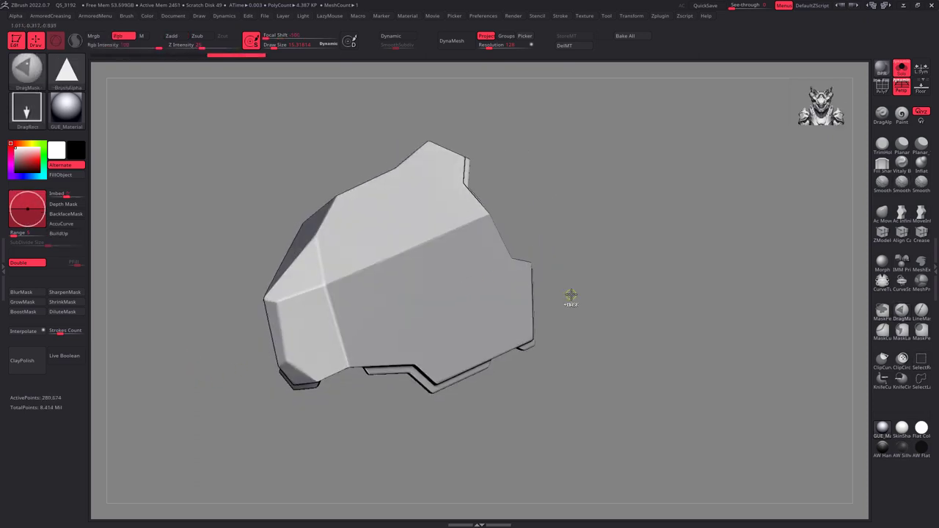
{"action": "key", "text": "ctrl+d"}
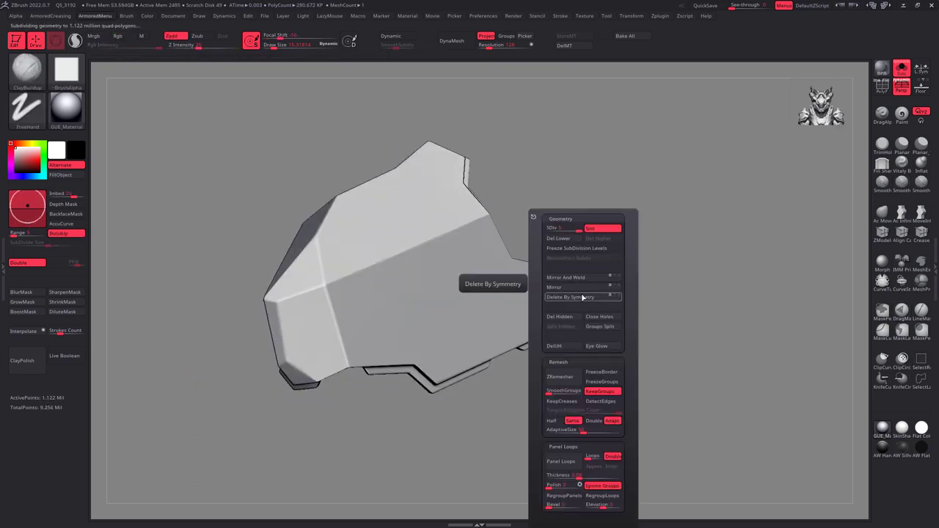
{"action": "mouse_move", "coordinate": [390, 321]}
{"action": "right_mouse_down"}
{"action": "mouse_move", "coordinate": [396, 296]}
{"action": "mouse_move", "coordinate": [396, 320]}
{"action": "mouse_move", "coordinate": [872, 258]}
{"action": "right_mouse_up"}
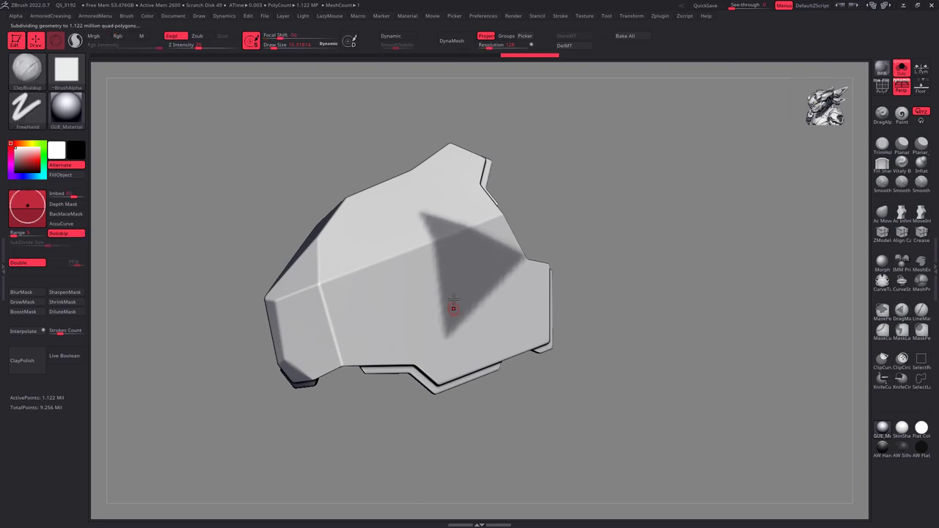
{"action": "key", "text": "ctrl"}
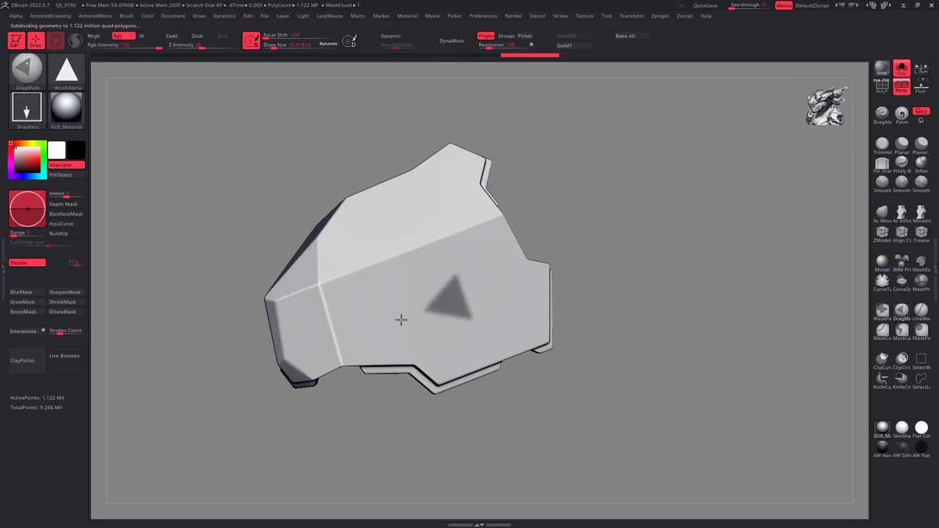
{"action": "mouse_move", "coordinate": [417, 315]}
{"action": "left_mouse_down", "text": "ctrl"}
{"action": "mouse_move", "coordinate": [209, 402]}
{"action": "mouse_move", "coordinate": [152, 469]}
{"action": "left_mouse_up", "text": "ctrl"}
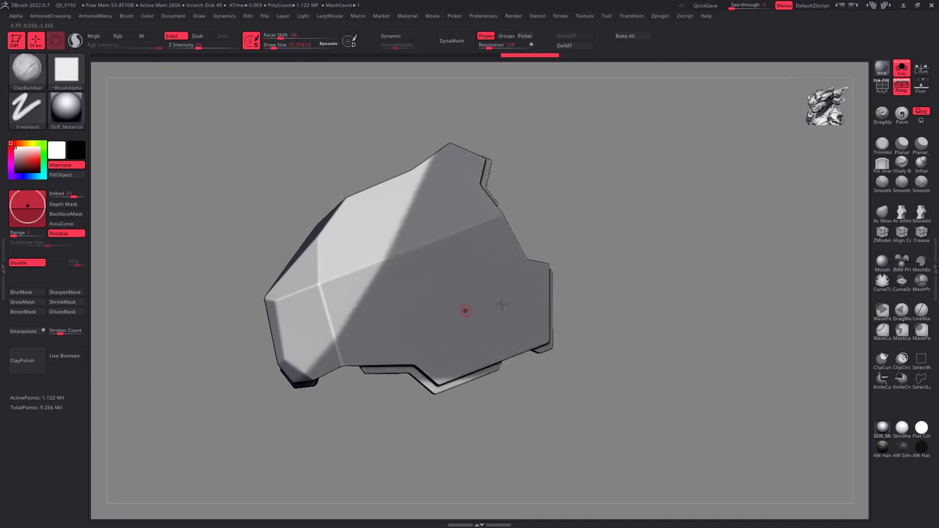
{"action": "mouse_move", "coordinate": [478, 308]}
{"action": "right_mouse_down"}
{"action": "mouse_move", "coordinate": [509, 331]}
{"action": "mouse_move", "coordinate": [608, 216]}
{"action": "right_mouse_up"}
{"action": "right_click_drag", "start_coordinate": [505, 292], "coordinate": [443, 295], "text": "ctrl"}
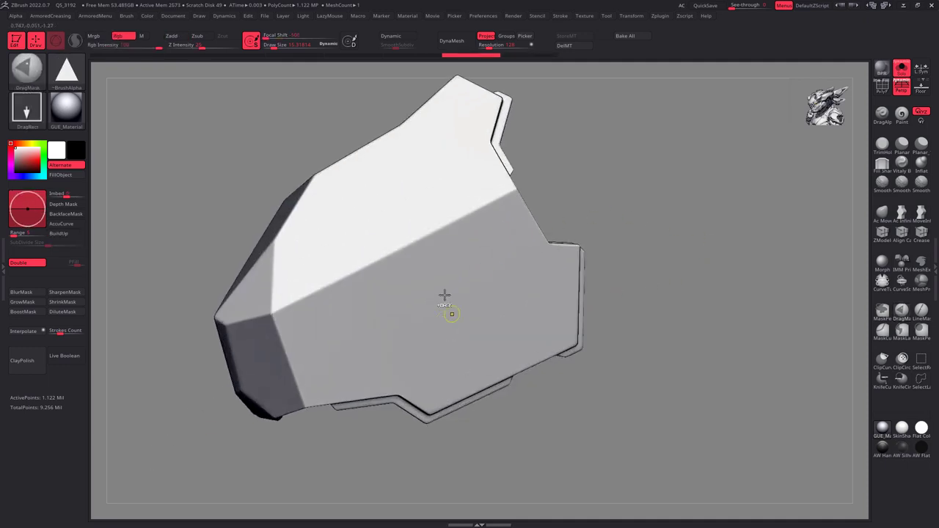
{"action": "left_click_drag", "start_coordinate": [430, 315], "coordinate": [371, 374], "text": "ctrl"}
{"action": "right_click_drag", "start_coordinate": [508, 282], "coordinate": [559, 290], "text": "alt"}
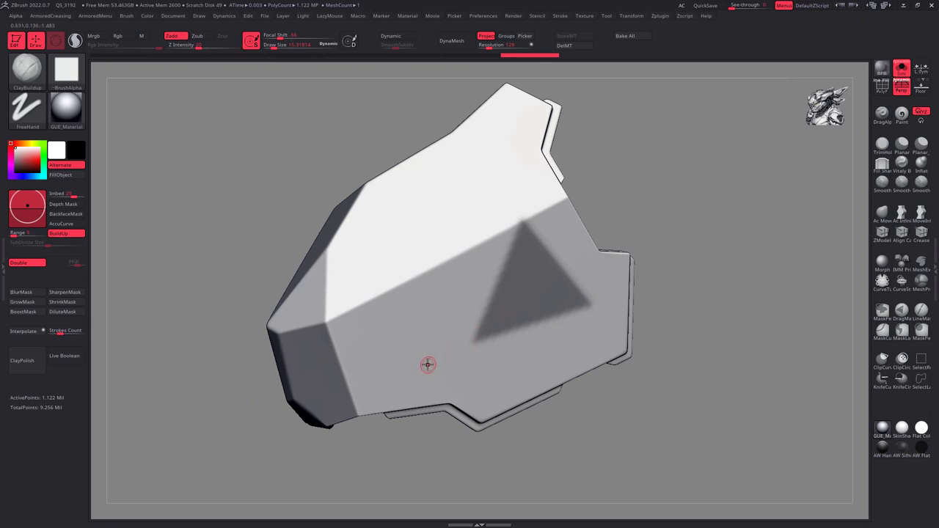
{"action": "left_click_drag", "start_coordinate": [191, 169], "coordinate": [164, 155], "text": "ctrl"}
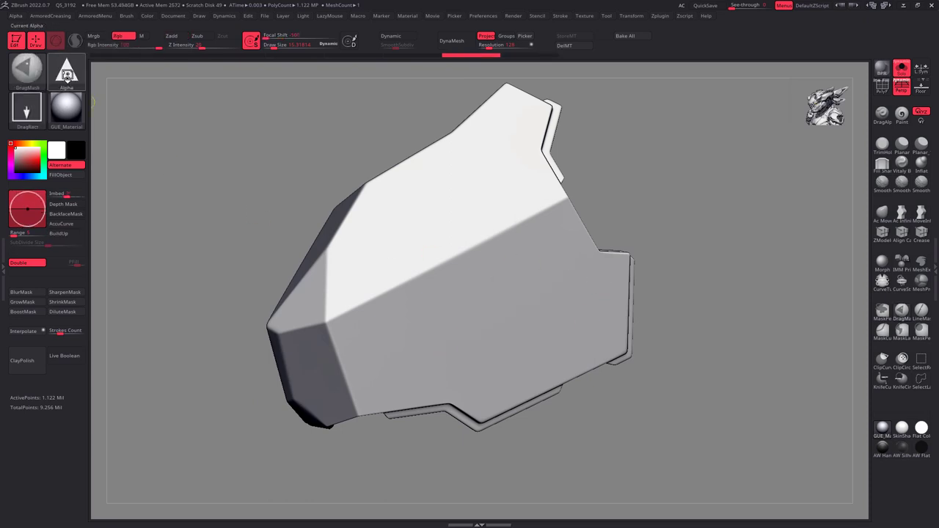
{"action": "left_click", "coordinate": [68, 74], "text": "ctrl"}
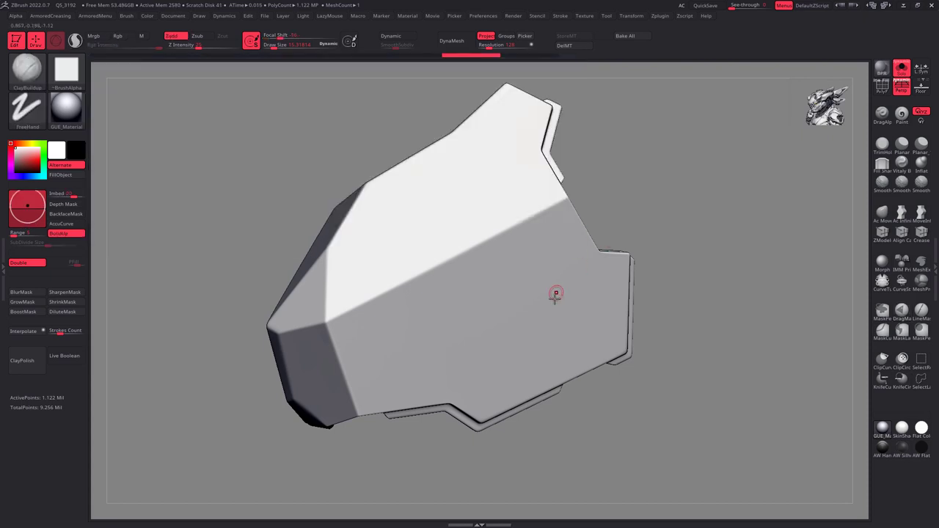
{"action": "key", "text": "g"}
{"action": "mouse_move", "coordinate": [103, 351]}
{"action": "left_mouse_down"}
{"action": "mouse_move", "coordinate": [480, 313]}
{"action": "mouse_move", "coordinate": [374, 384]}
{"action": "left_mouse_up"}
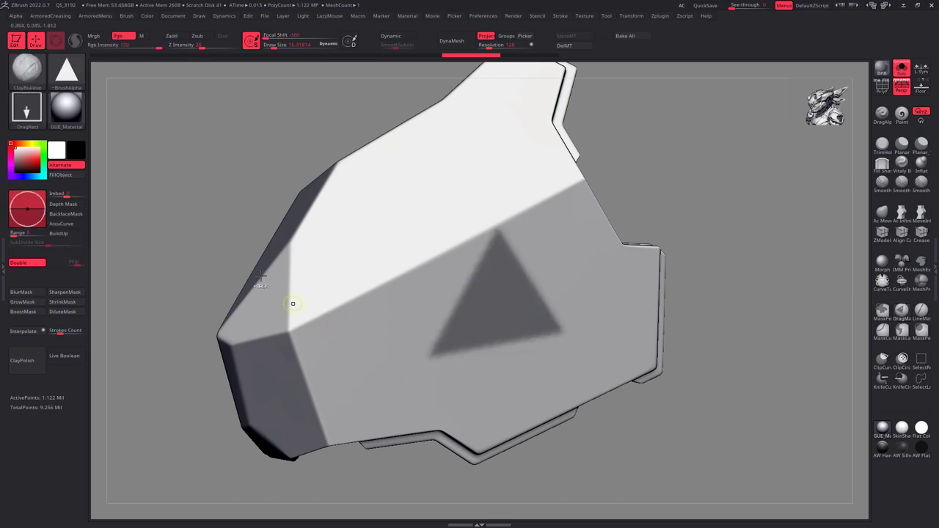
{"action": "left_click_drag", "start_coordinate": [241, 258], "coordinate": [220, 242], "text": "ctrl"}
{"action": "left_click", "coordinate": [66, 69]}
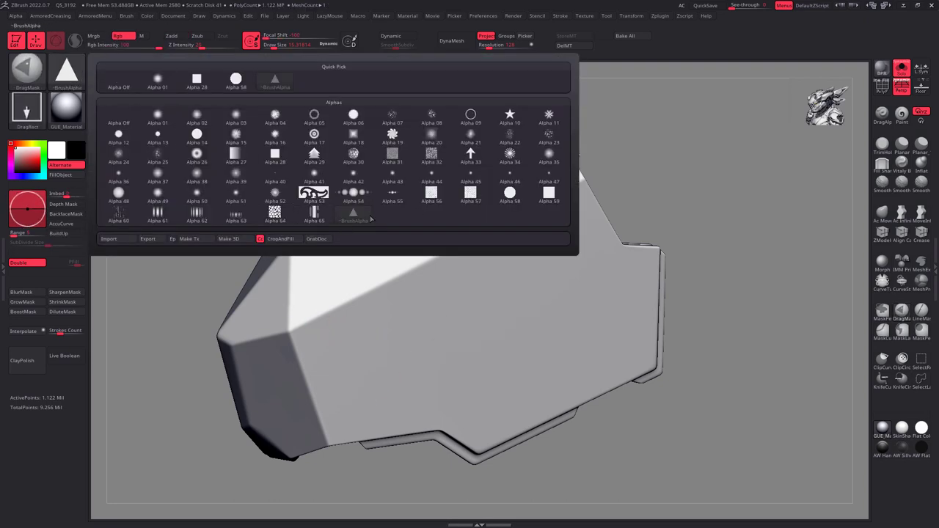
{"action": "left_click", "coordinate": [15, 16]}
{"action": "left_click", "coordinate": [36, 199]}
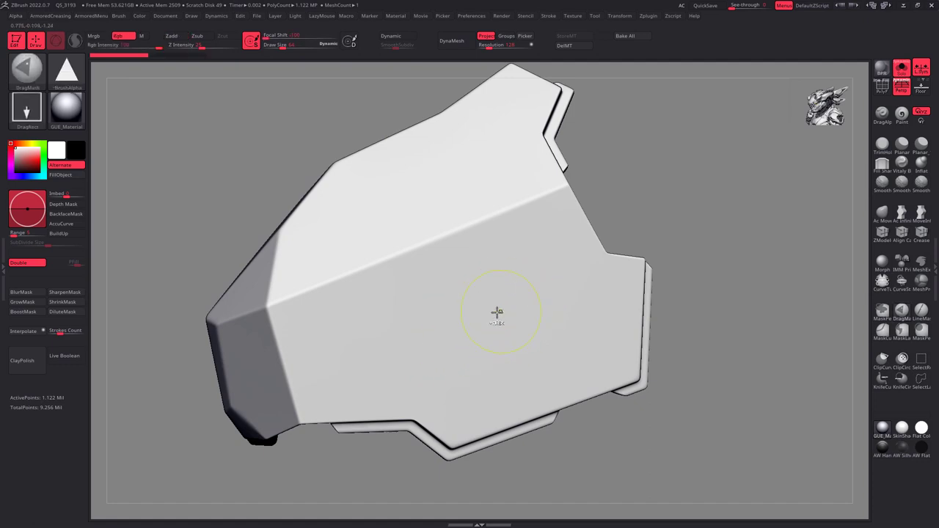
- Isolate the plate's flat inner face by hiding the bevelled rim with SelectRect
{"action": "key", "text": "ctrl+z"}
{"action": "left_click_drag", "start_coordinate": [415, 362], "coordinate": [507, 286]}
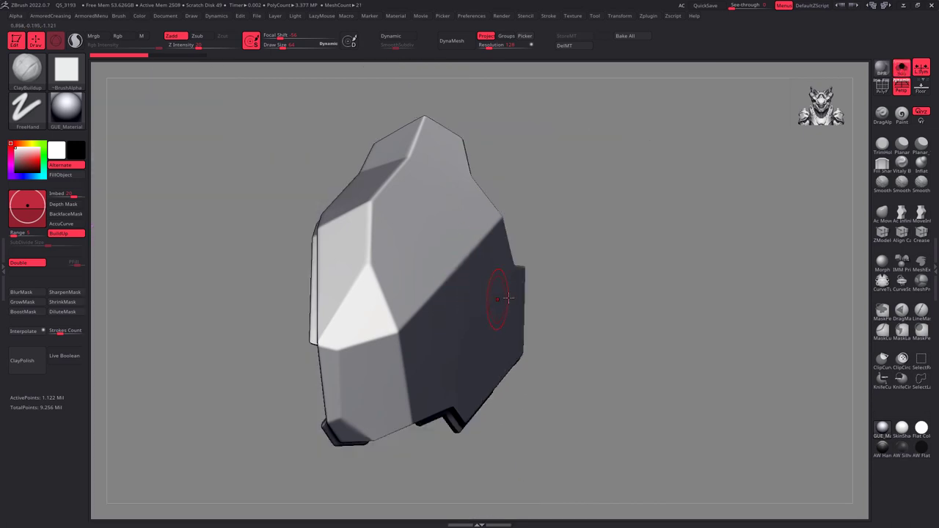
{"action": "left_click_drag", "start_coordinate": [597, 292], "coordinate": [507, 287]}
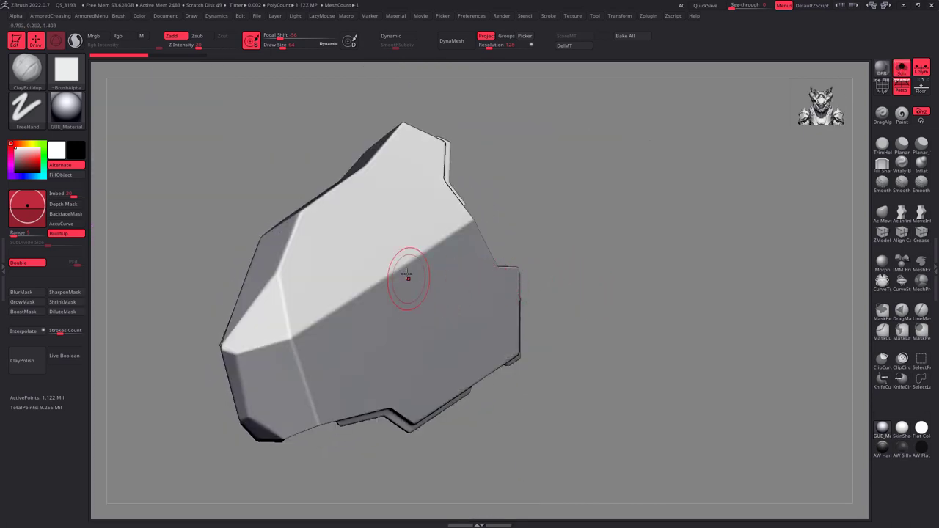
{"action": "left_click", "coordinate": [360, 248], "text": "ctrl+shift"}
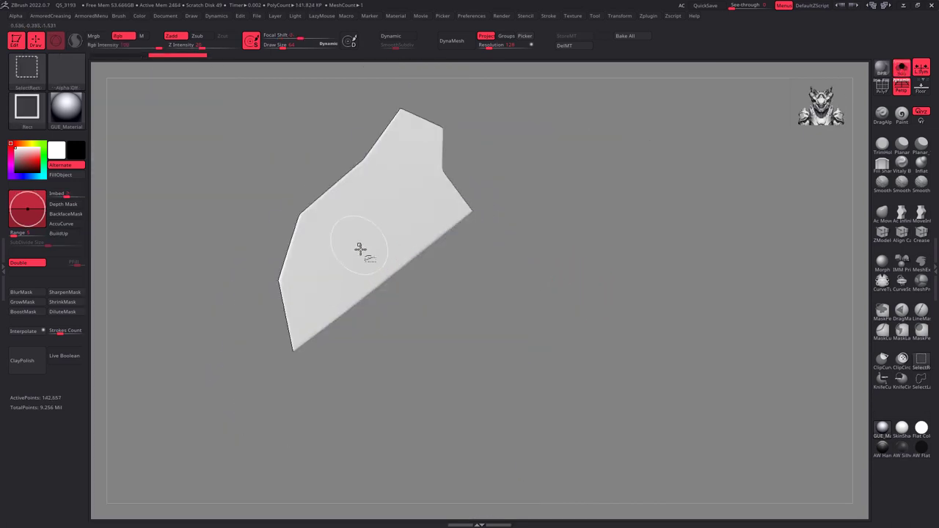
{"action": "left_click", "coordinate": [409, 274], "text": "ctrl+shift"}
{"action": "left_click_drag", "start_coordinate": [438, 333], "coordinate": [623, 287]}
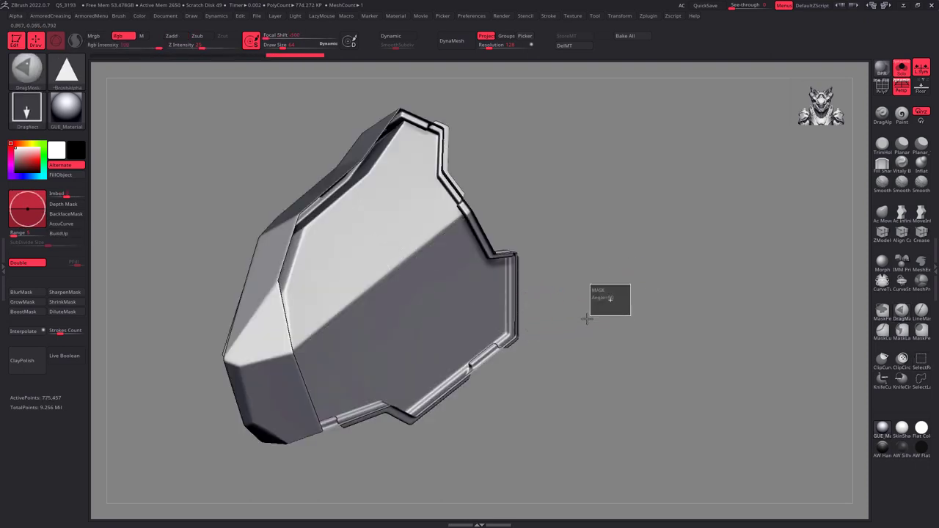
{"action": "left_click_drag", "start_coordinate": [566, 330], "coordinate": [567, 328], "text": "shift"}
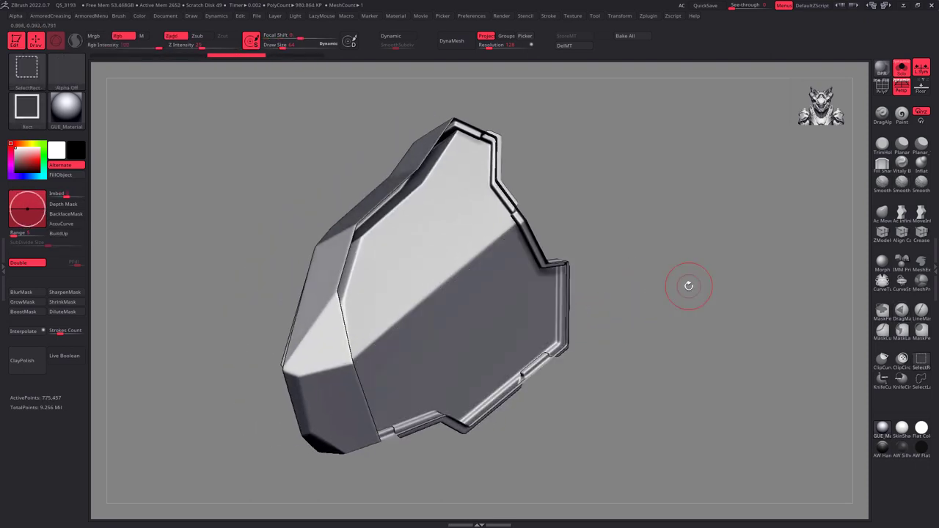
{"action": "left_click_drag", "start_coordinate": [690, 284], "coordinate": [635, 329], "text": "ctrl+shift"}
{"action": "left_click_drag", "start_coordinate": [559, 338], "coordinate": [629, 314]}
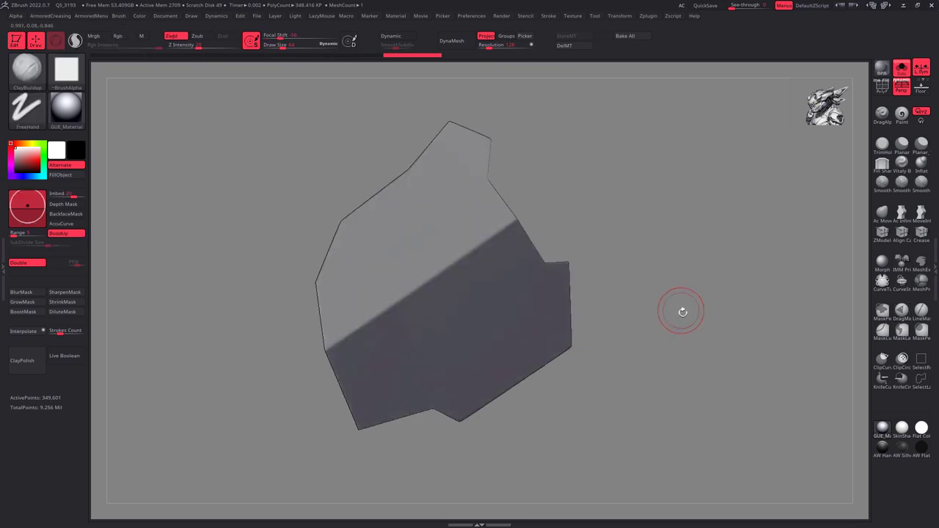
- Draw MaskCurve strokes along the top, right, bottom and upper-left edges
{"action": "left_click", "coordinate": [883, 331]}
{"action": "left_click_drag", "start_coordinate": [645, 220], "coordinate": [446, 164]}
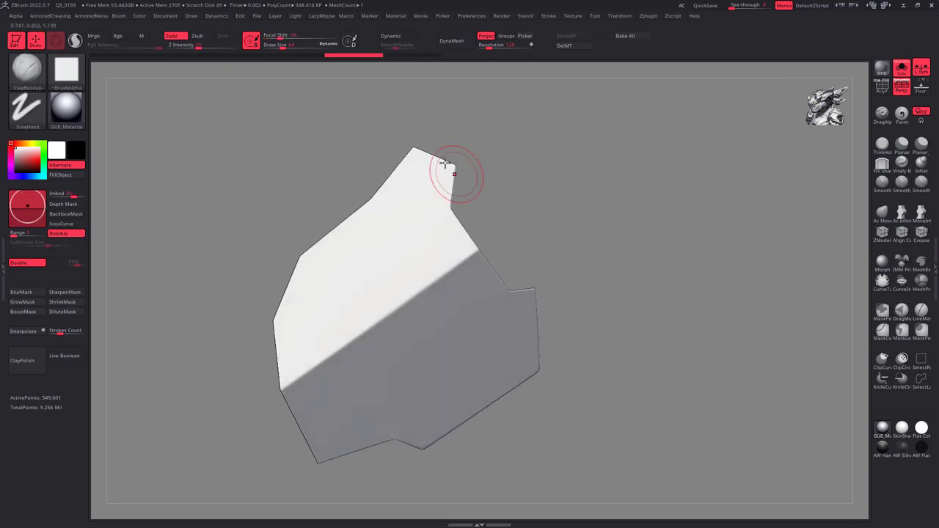
{"action": "mouse_move", "coordinate": [396, 139]}
{"action": "left_mouse_down"}
{"action": "mouse_move", "coordinate": [483, 180]}
{"action": "mouse_move", "coordinate": [479, 187]}
{"action": "left_mouse_up"}
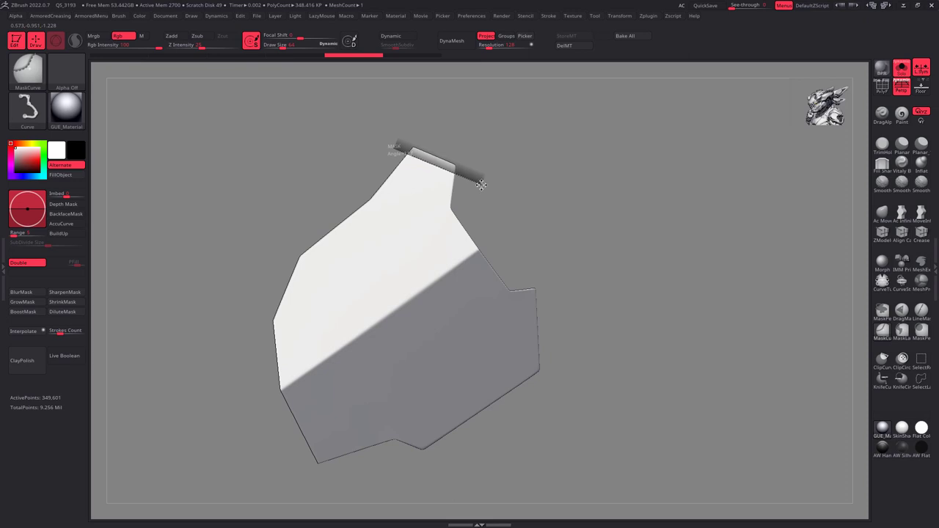
{"action": "left_click_drag", "start_coordinate": [479, 187], "coordinate": [477, 184]}
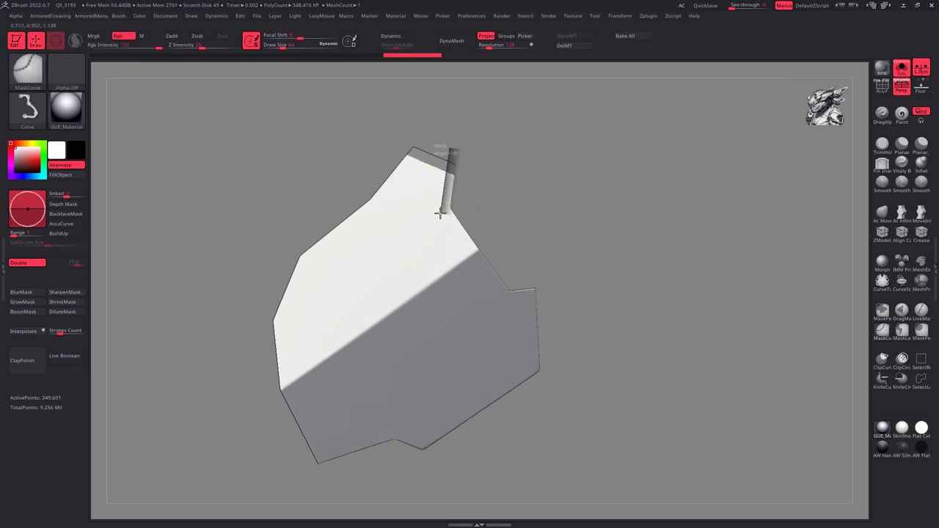
{"action": "mouse_move", "coordinate": [505, 303]}
{"action": "left_mouse_down"}
{"action": "mouse_move", "coordinate": [543, 396]}
{"action": "mouse_move", "coordinate": [440, 430]}
{"action": "mouse_move", "coordinate": [251, 430]}
{"action": "mouse_move", "coordinate": [226, 481]}
{"action": "left_mouse_up"}
{"action": "mouse_move", "coordinate": [283, 381]}
{"action": "left_mouse_down"}
{"action": "mouse_move", "coordinate": [279, 325]}
{"action": "mouse_move", "coordinate": [314, 252]}
{"action": "mouse_move", "coordinate": [434, 135]}
{"action": "mouse_move", "coordinate": [479, 384]}
{"action": "left_mouse_up"}
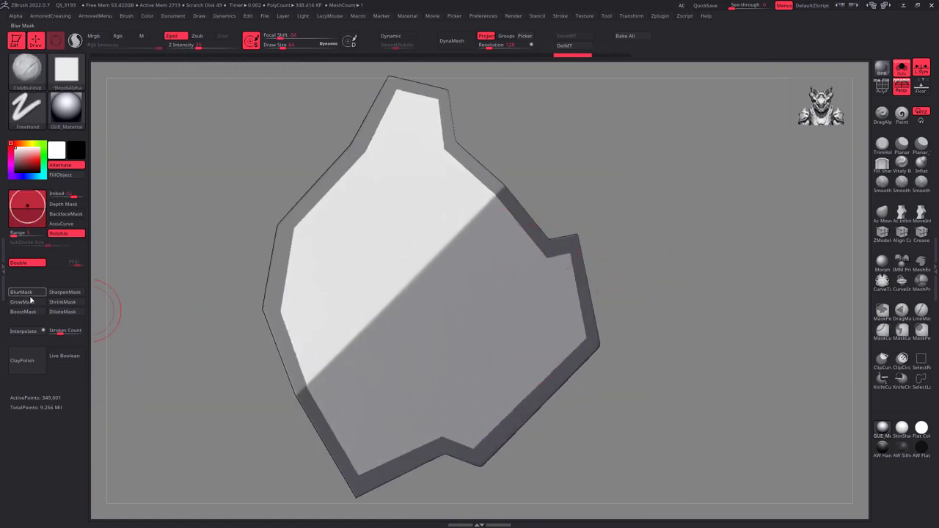
- Test Inflate on the unmasked rim from the Creasing popup, then undo it
{"action": "key", "text": "space"}
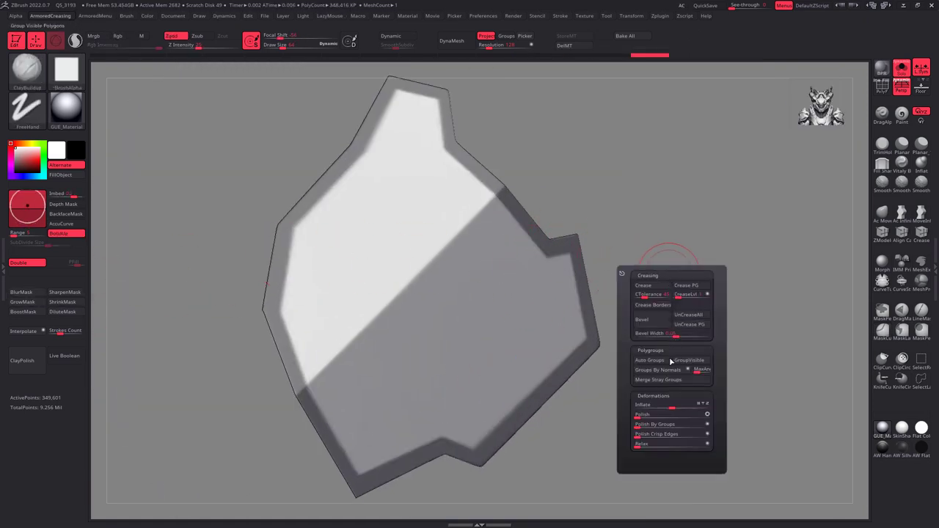
{"action": "left_click_drag", "start_coordinate": [672, 406], "coordinate": [659, 405]}
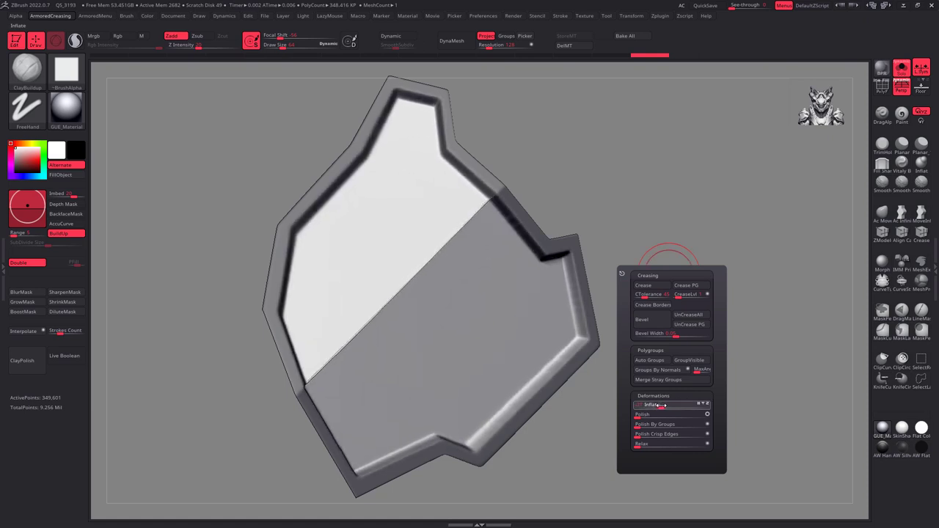
{"action": "left_click_drag", "start_coordinate": [659, 405], "coordinate": [655, 405]}
{"action": "right_click_drag", "start_coordinate": [574, 289], "coordinate": [585, 300]}
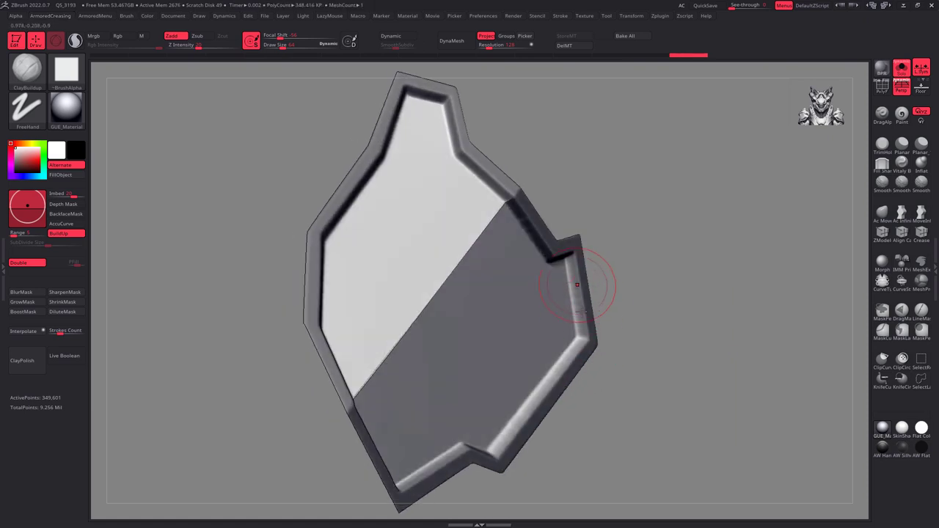
{"action": "mouse_move", "coordinate": [503, 384]}
{"action": "right_mouse_down"}
{"action": "mouse_move", "coordinate": [486, 396]}
{"action": "mouse_move", "coordinate": [483, 223]}
{"action": "right_mouse_up"}
{"action": "left_click_drag", "start_coordinate": [483, 223], "coordinate": [527, 270], "text": "ctrl"}
{"action": "scroll", "coordinate": [565, 288], "scroll_direction": "up", "scroll_amount": 3}
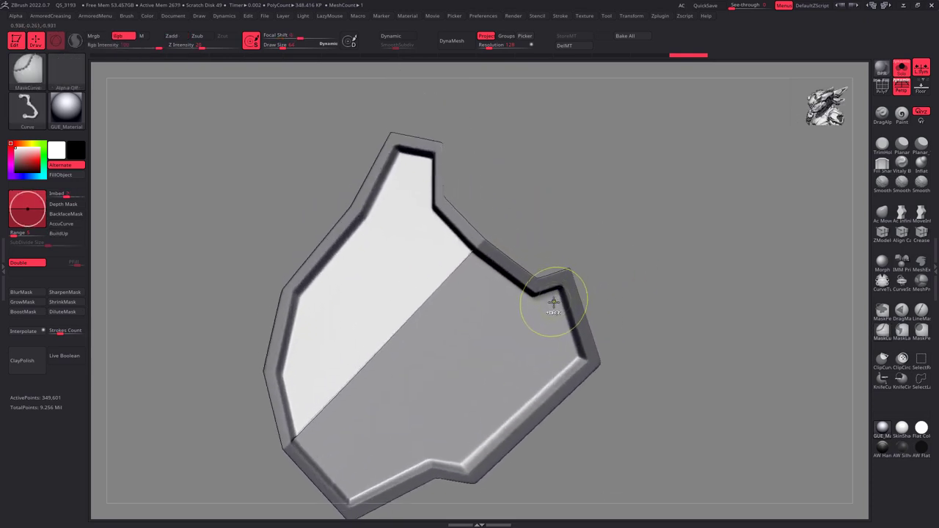
{"action": "left_click", "coordinate": [670, 332], "text": "ctrl"}
- Add mask curves on the shield's lower-right part and left edge
{"action": "mouse_move", "coordinate": [670, 331]}
{"action": "left_mouse_down"}
{"action": "mouse_move", "coordinate": [625, 279]}
{"action": "mouse_move", "coordinate": [621, 308]}
{"action": "mouse_move", "coordinate": [463, 380]}
{"action": "mouse_move", "coordinate": [418, 429]}
{"action": "left_mouse_up"}
{"action": "left_click", "coordinate": [923, 314]}
{"action": "left_click_drag", "start_coordinate": [398, 366], "coordinate": [433, 213], "text": "ctrl"}
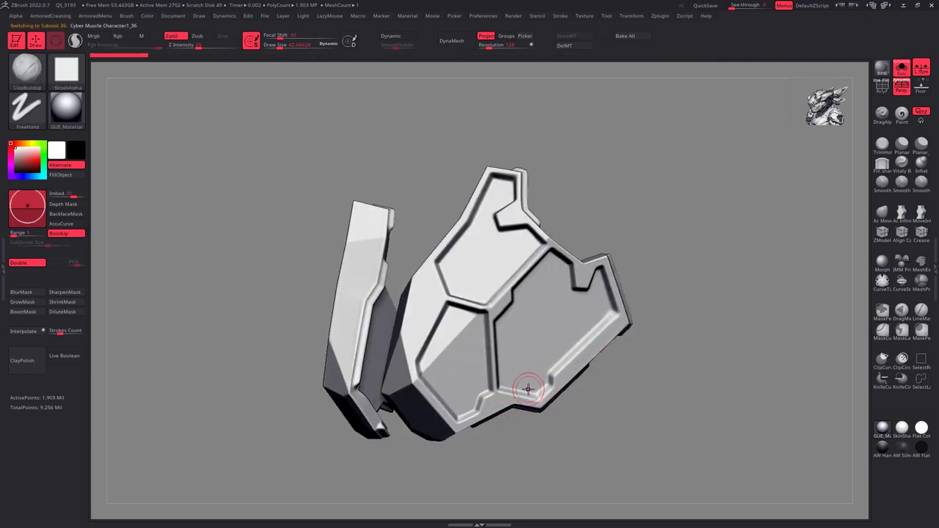
- Select the shield subtool and orbit to inspect its three masked inner panels
{"action": "key", "text": "Up"}
{"action": "key", "text": "Up"}
{"action": "key", "text": "Up"}
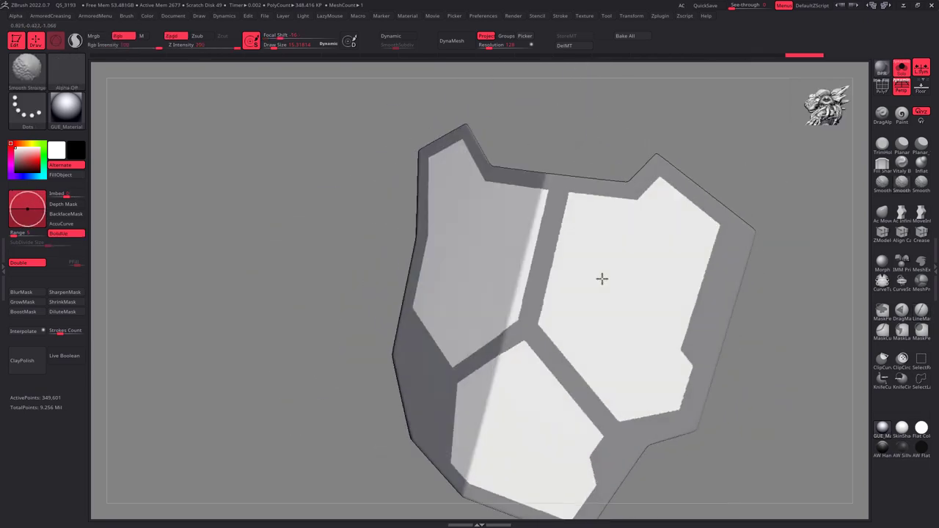
{"action": "mouse_move", "coordinate": [830, 212]}
{"action": "left_mouse_down"}
{"action": "mouse_move", "coordinate": [672, 260]}
{"action": "mouse_move", "coordinate": [658, 239]}
{"action": "mouse_move", "coordinate": [687, 259]}
{"action": "mouse_move", "coordinate": [514, 254]}
{"action": "left_mouse_up"}
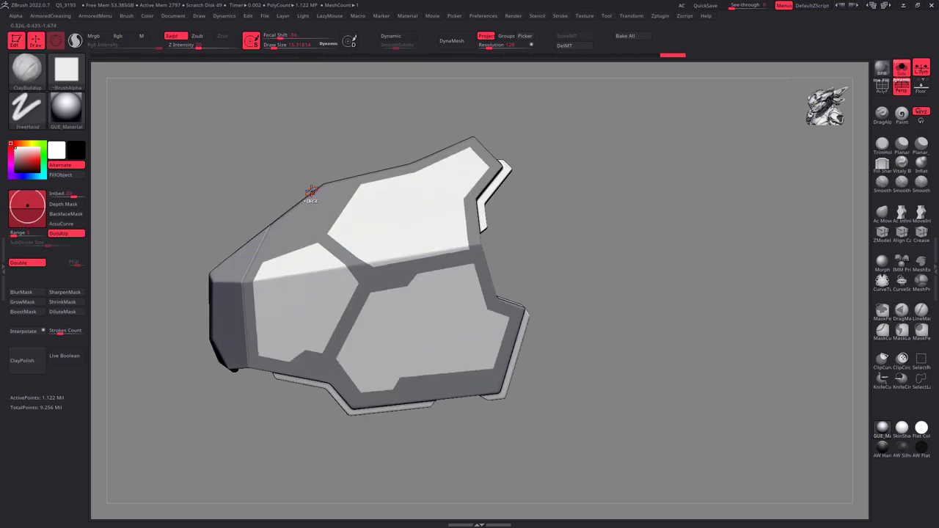
- Import the S1.png trapezoid alpha from the DESIGN > Alphas folder
{"action": "left_click", "coordinate": [67, 74]}
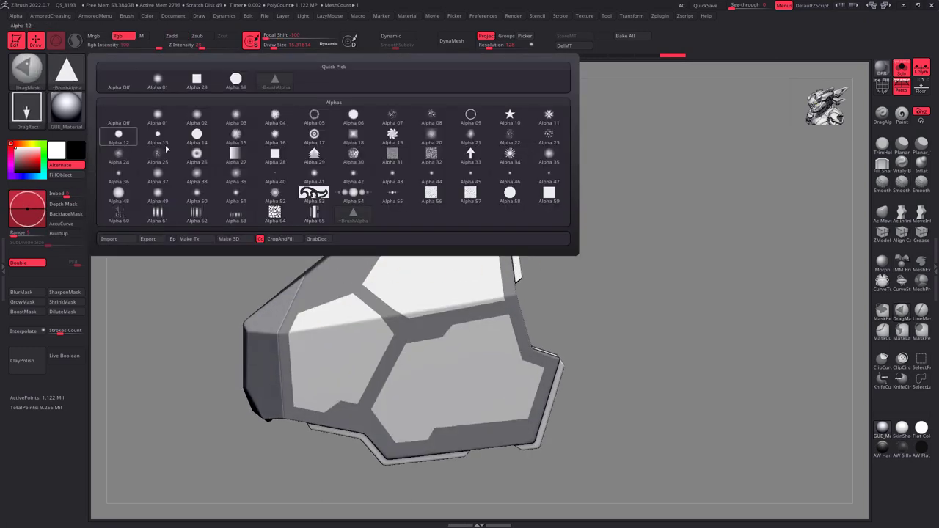
{"action": "left_click", "coordinate": [116, 240]}
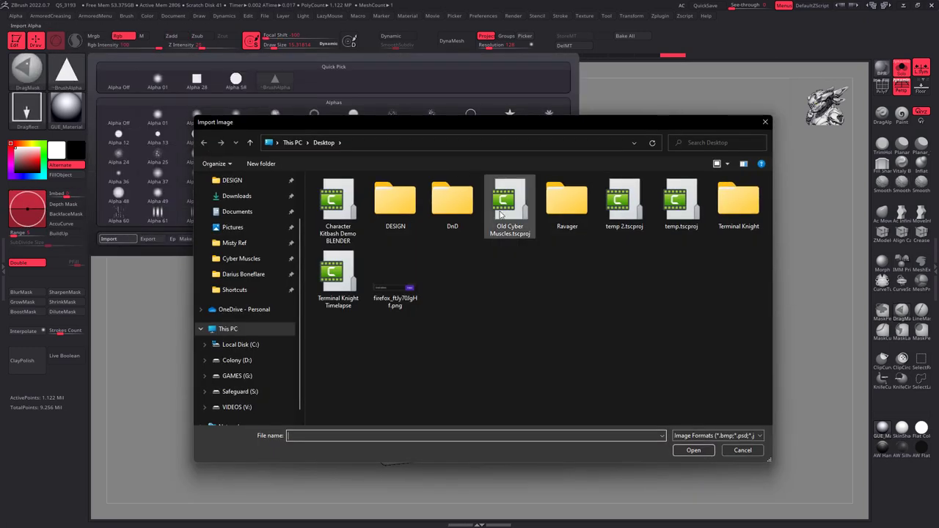
{"action": "left_click", "coordinate": [253, 183]}
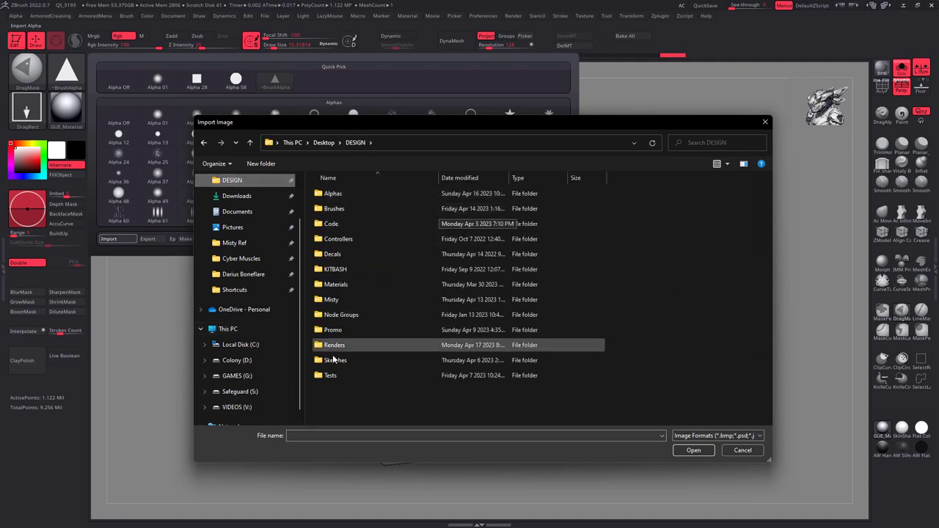
{"action": "double_click", "coordinate": [411, 194]}
{"action": "double_click", "coordinate": [510, 199]}
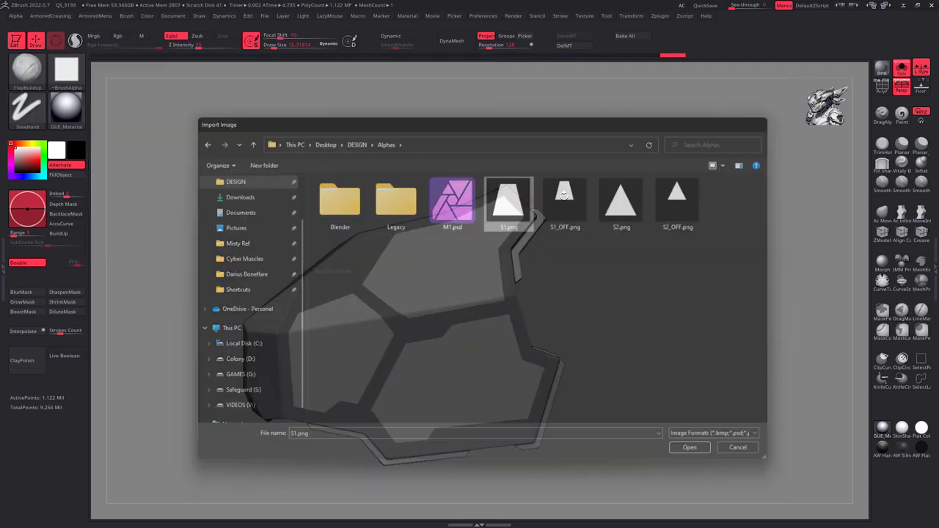
- Cut an S1 notch into the lower panel's mask
{"action": "left_click_drag", "start_coordinate": [558, 336], "coordinate": [491, 297], "text": "shift"}
{"action": "right_click_drag", "start_coordinate": [493, 295], "coordinate": [457, 297], "text": "ctrl"}
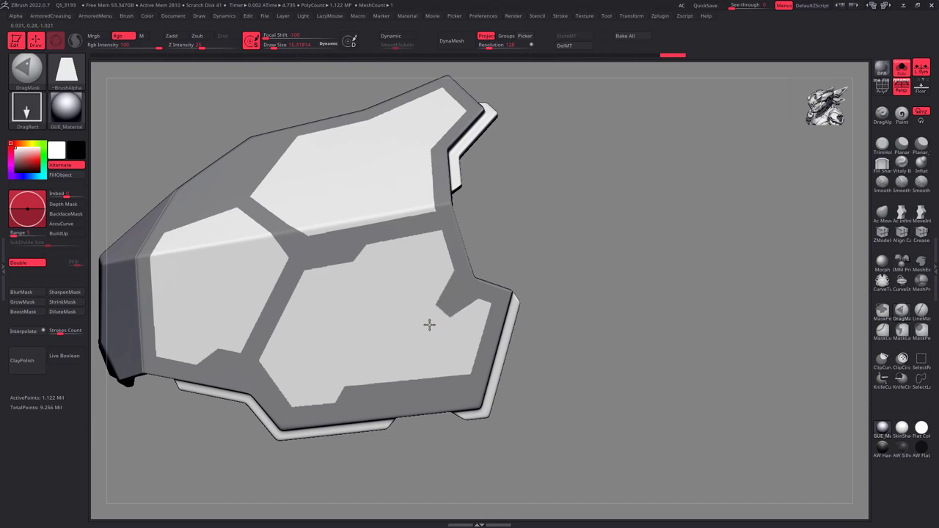
{"action": "mouse_move", "coordinate": [530, 297]}
{"action": "left_mouse_down"}
{"action": "mouse_move", "coordinate": [499, 227]}
{"action": "mouse_move", "coordinate": [505, 304]}
{"action": "mouse_move", "coordinate": [454, 259]}
{"action": "left_mouse_up"}
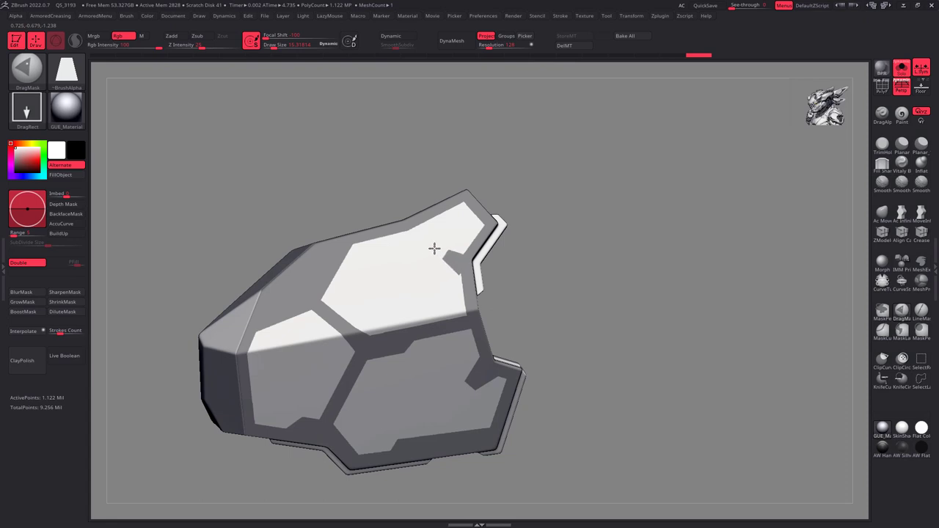
- Frame the brow plate and blur the panel mask edges with BlurMask
{"action": "mouse_move", "coordinate": [472, 216]}
{"action": "right_mouse_down", "text": "alt"}
{"action": "mouse_move", "coordinate": [335, 235]}
{"action": "mouse_move", "coordinate": [289, 201]}
{"action": "right_mouse_up", "text": "alt"}
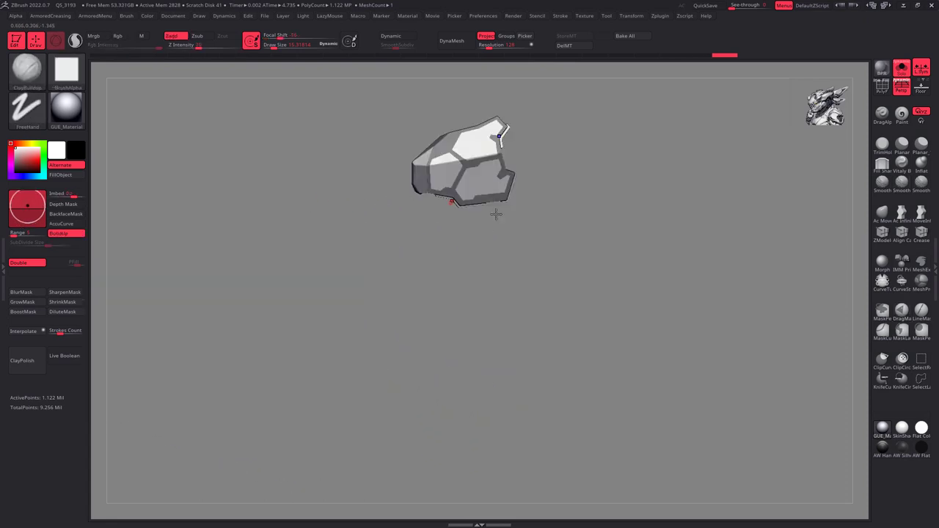
{"action": "key", "text": "f"}
{"action": "key", "text": "g"}
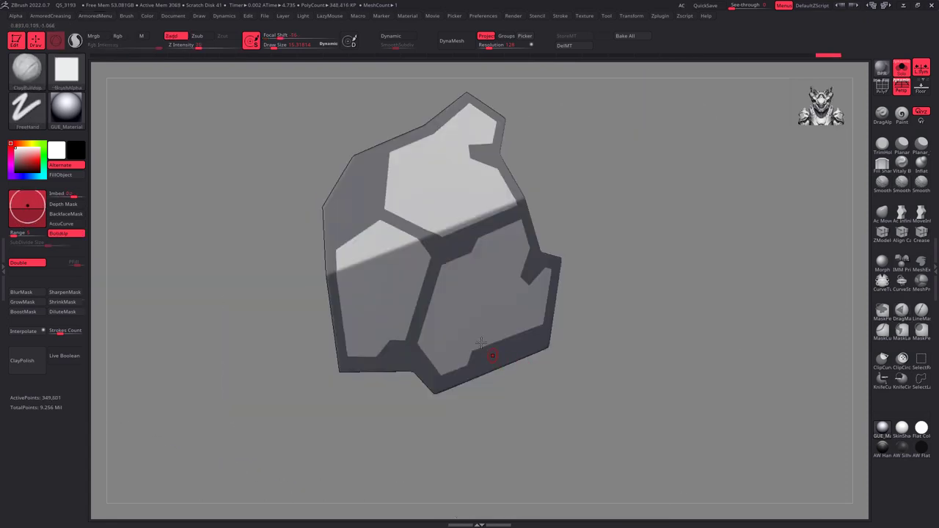
{"action": "key", "text": "c"}
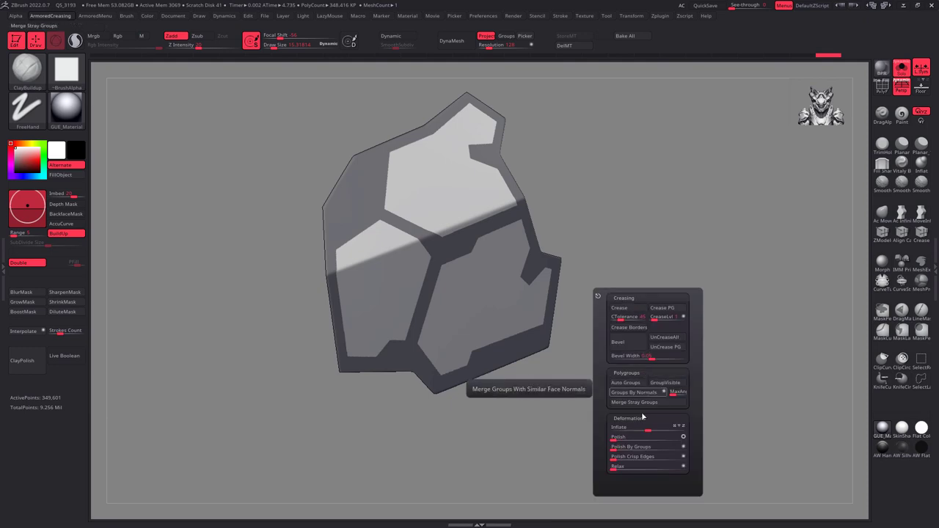
{"action": "left_click", "coordinate": [34, 294]}
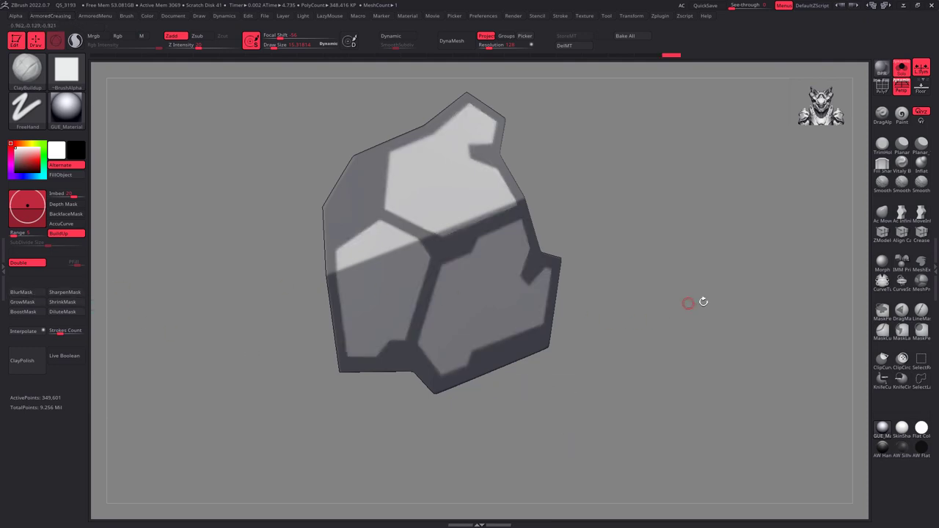
- Try a negative Inflate on the borders, inspect it, then undo back to flat
{"action": "key", "text": "c"}
{"action": "left_click_drag", "start_coordinate": [708, 436], "coordinate": [690, 438]}
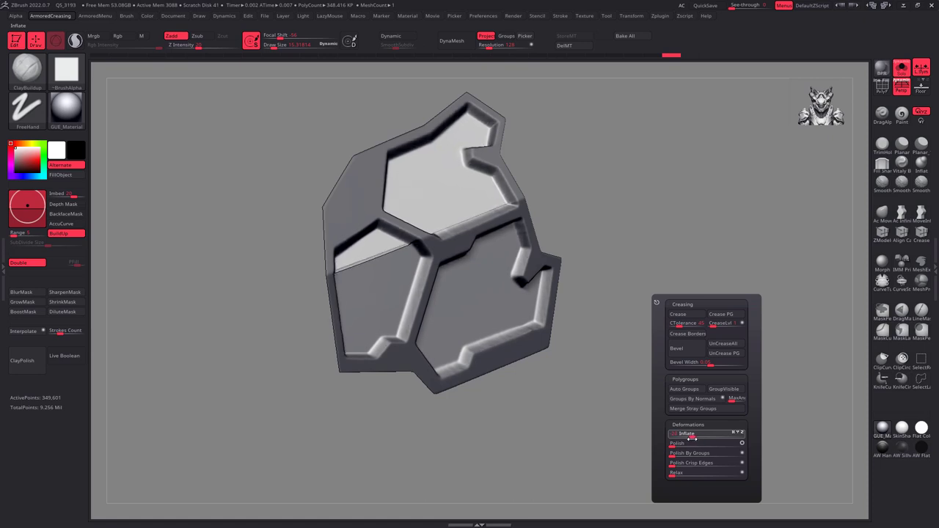
{"action": "left_click_drag", "start_coordinate": [528, 380], "coordinate": [510, 371]}
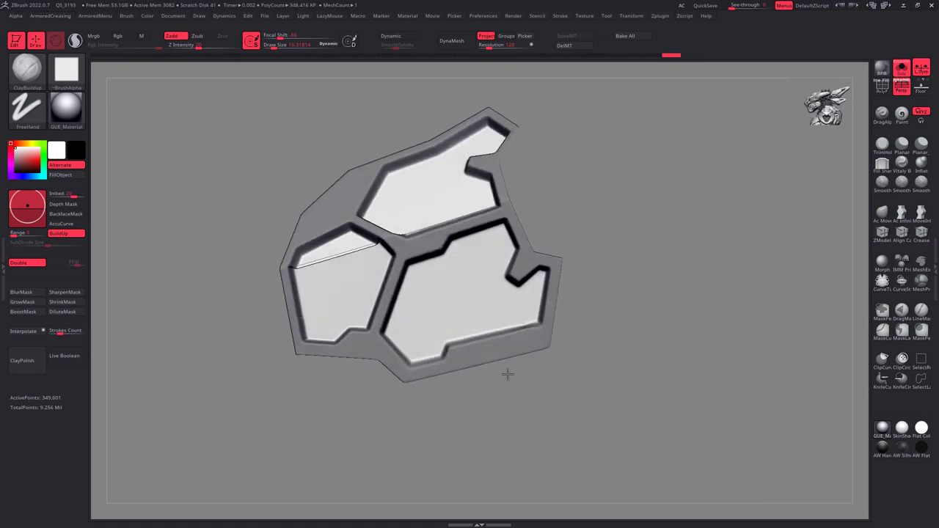
{"action": "mouse_move", "coordinate": [490, 337]}
{"action": "left_mouse_down"}
{"action": "mouse_move", "coordinate": [543, 367]}
{"action": "mouse_move", "coordinate": [523, 360]}
{"action": "mouse_move", "coordinate": [528, 381]}
{"action": "left_mouse_up"}
{"action": "key", "text": "ctrl+z"}
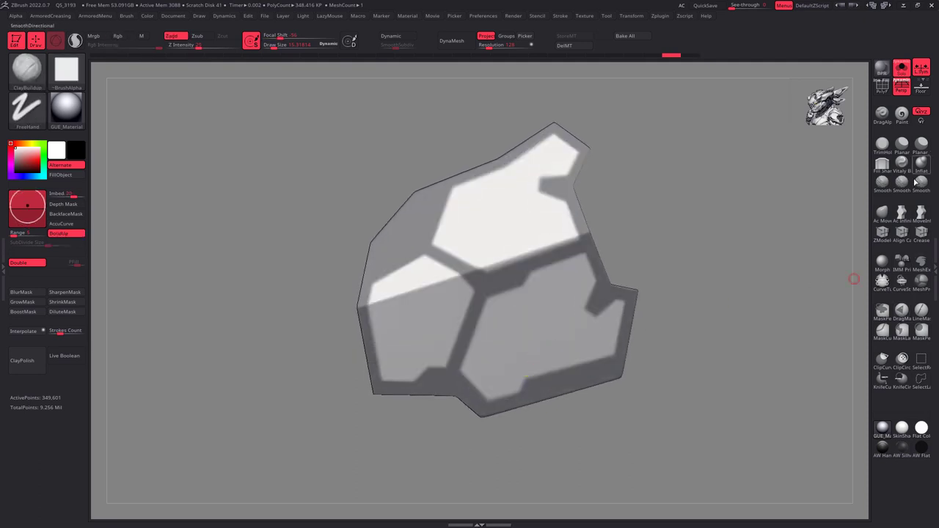
- Smooth the panel edge near the right-hand notch
{"action": "right_click_drag", "start_coordinate": [537, 241], "coordinate": [430, 296], "text": "ctrl"}
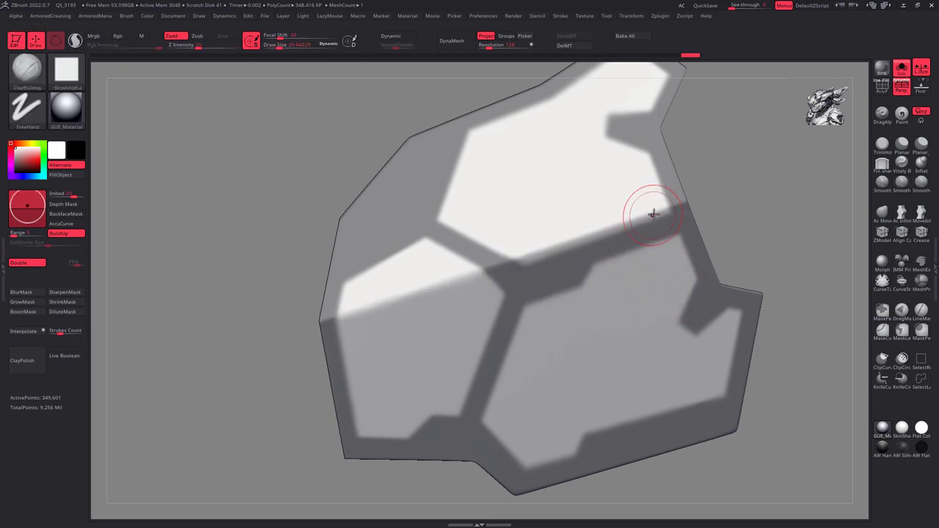
{"action": "left_click_drag", "start_coordinate": [656, 212], "coordinate": [623, 222], "text": "shift"}
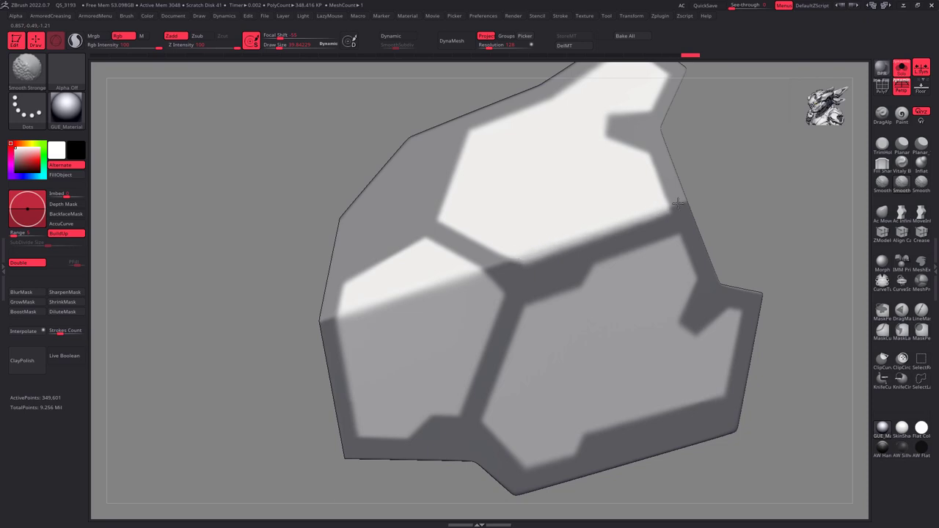
{"action": "left_click_drag", "start_coordinate": [765, 311], "coordinate": [646, 281], "text": "alt"}
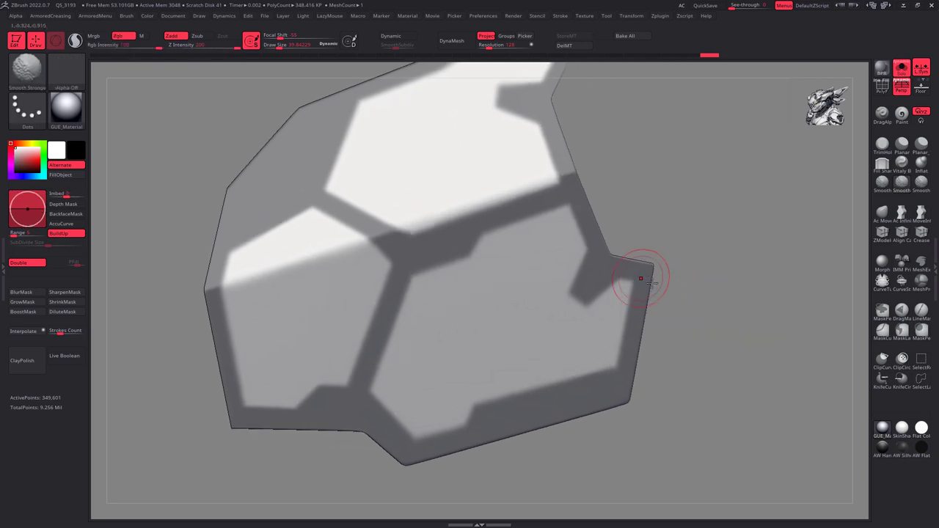
- Drag Deformation > Inflate negative to sink the grooves between the three panels
{"action": "key", "text": "c"}
{"action": "left_click_drag", "start_coordinate": [710, 445], "coordinate": [703, 445]}
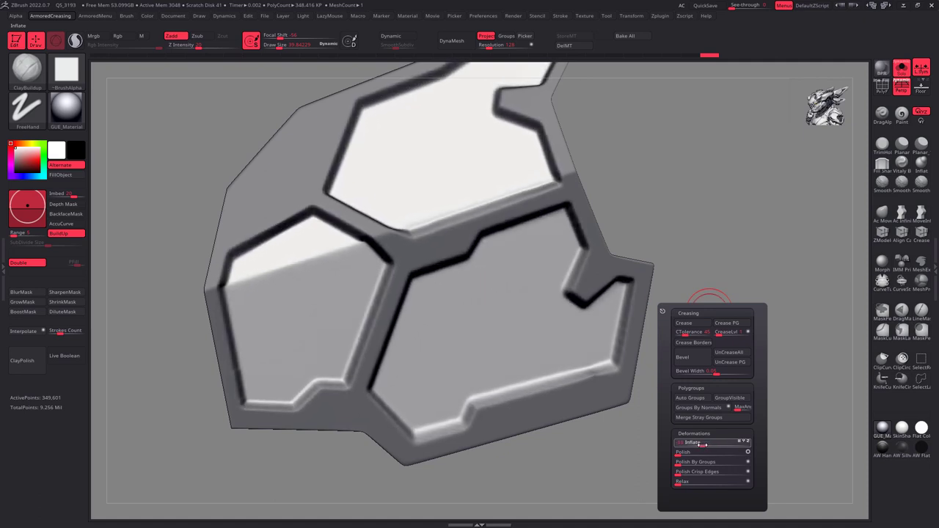
{"action": "left_click_drag", "start_coordinate": [703, 445], "coordinate": [700, 444]}
{"action": "key", "text": "f"}
{"action": "left_click_drag", "start_coordinate": [472, 373], "coordinate": [487, 339]}
{"action": "key", "text": "f"}
{"action": "mouse_move", "coordinate": [654, 330]}
{"action": "left_mouse_down"}
{"action": "mouse_move", "coordinate": [681, 230]}
{"action": "mouse_move", "coordinate": [608, 354]}
{"action": "left_mouse_up"}
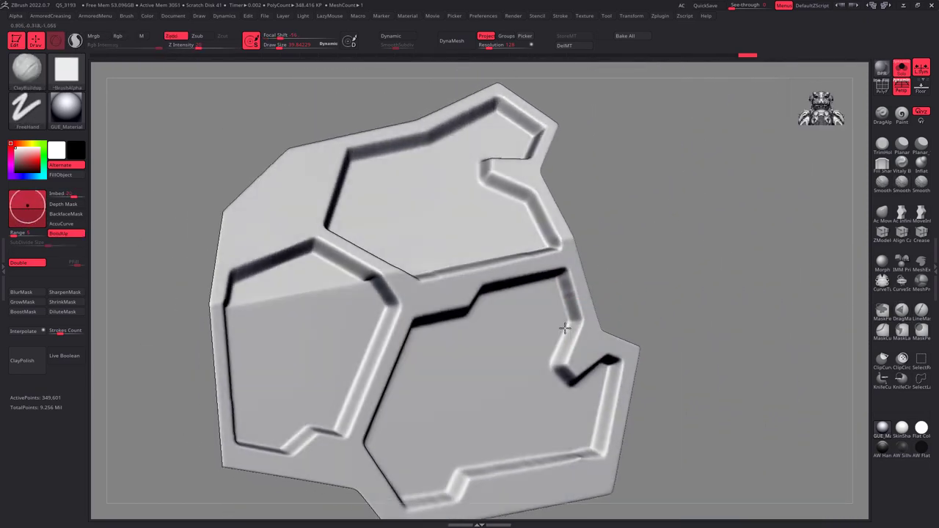
- Smooth the upper ridge of the bevel with Smooth Directional
{"action": "left_click_drag", "start_coordinate": [526, 291], "coordinate": [547, 302]}
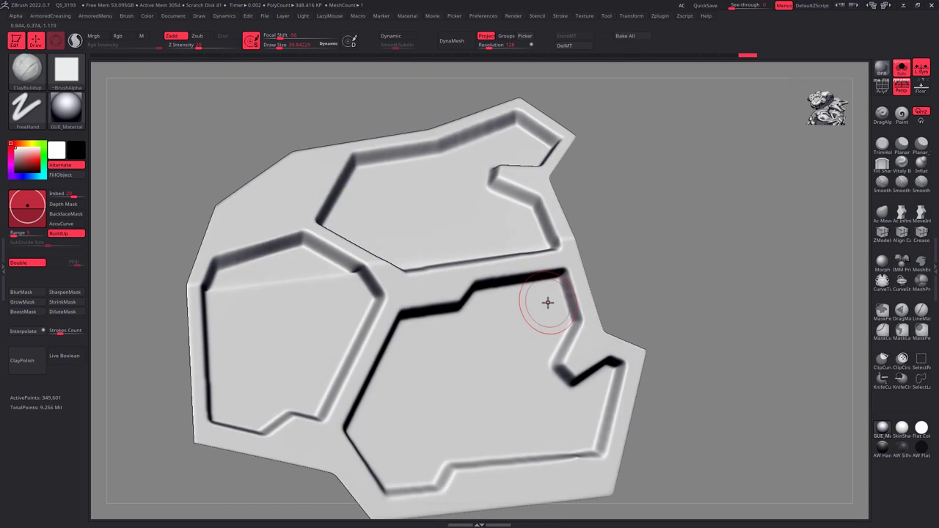
{"action": "left_click", "coordinate": [887, 182]}
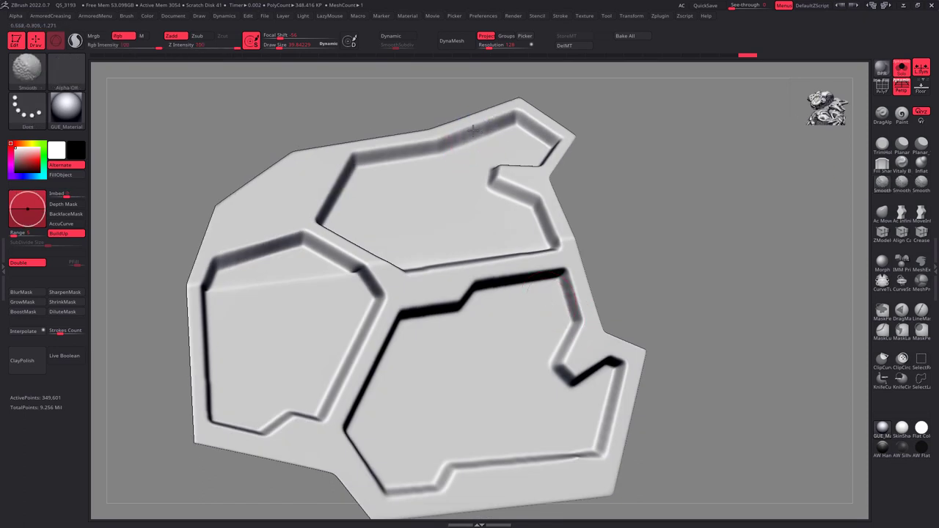
{"action": "left_click_drag", "start_coordinate": [524, 161], "coordinate": [839, 210]}
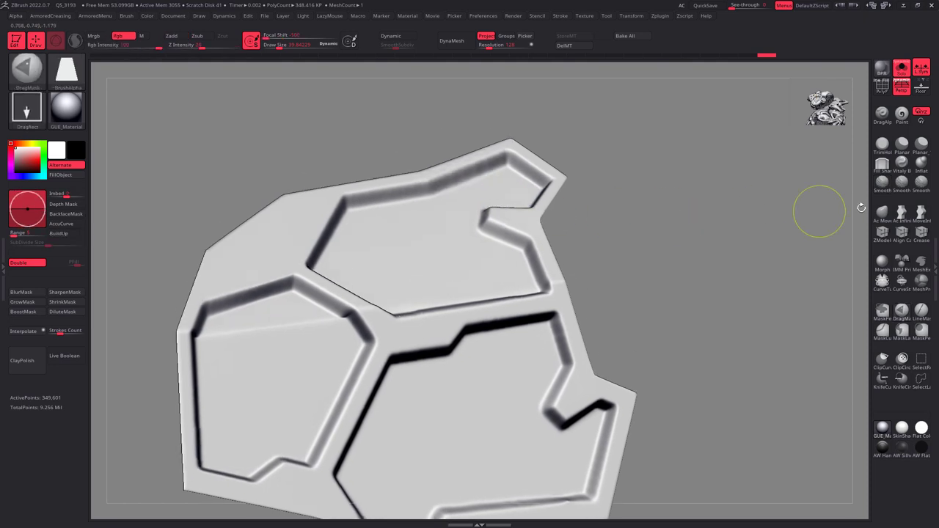
{"action": "left_click_drag", "start_coordinate": [482, 188], "coordinate": [461, 173], "text": "shift"}
{"action": "key", "text": "ctrl+z"}
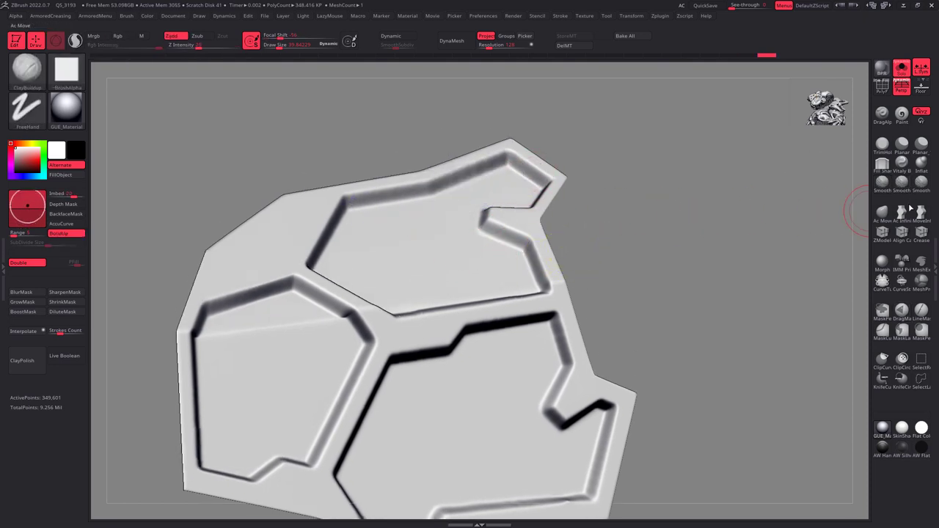
{"action": "right_click_drag", "start_coordinate": [511, 192], "coordinate": [503, 210]}
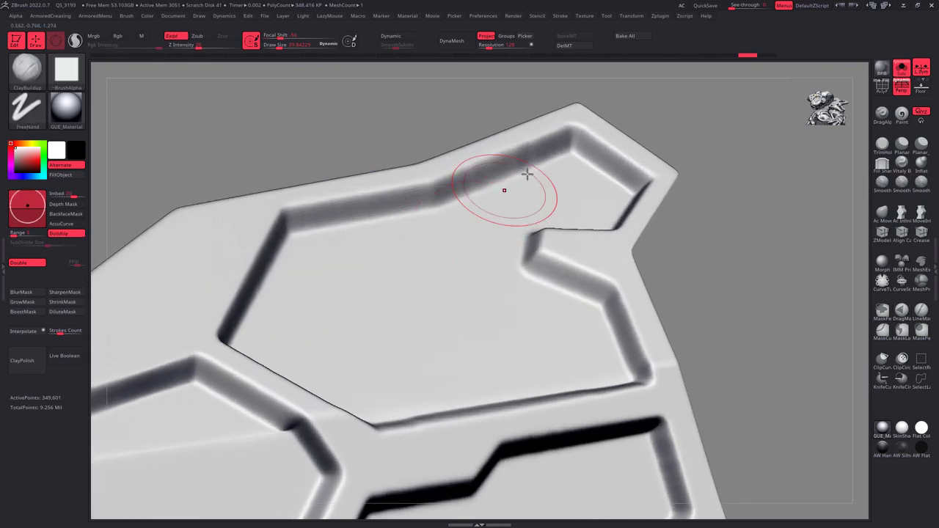
{"action": "key", "text": "shift"}
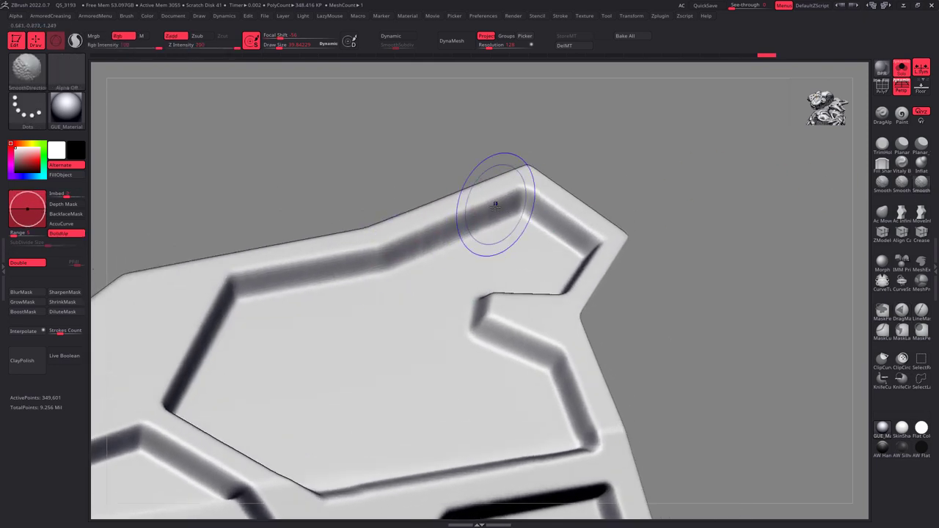
{"action": "right_click_drag", "start_coordinate": [476, 211], "coordinate": [503, 257]}
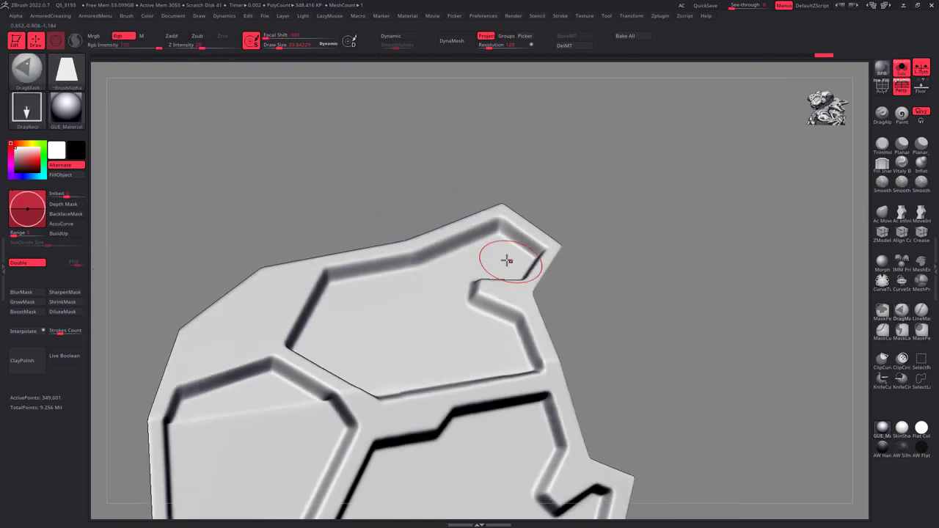
- Smooth the right bevel edge along its length with an enlarged brush
{"action": "key", "text": "ctrl"}
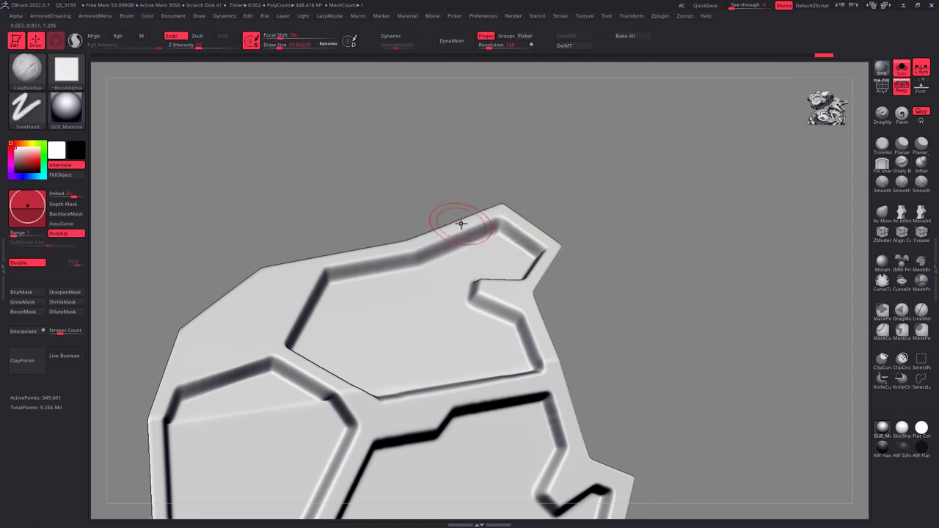
{"action": "key", "text": "ctrl"}
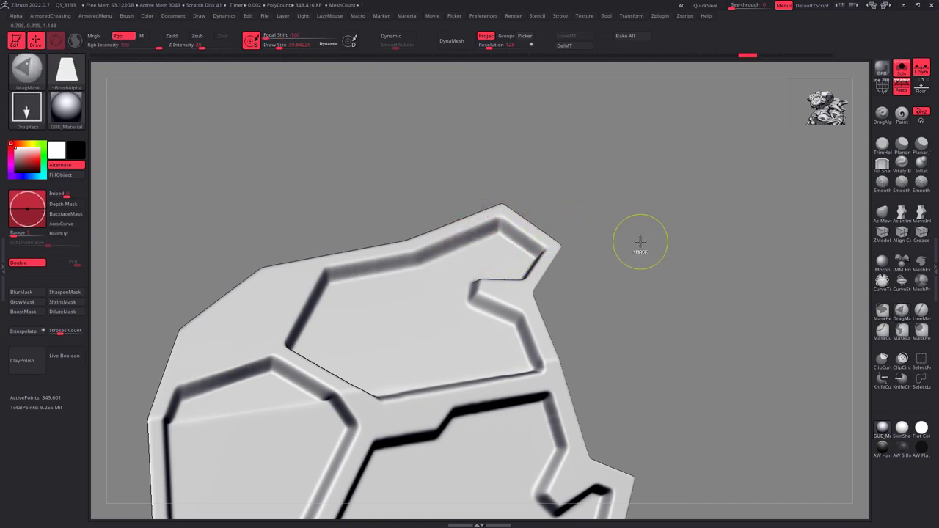
{"action": "right_click_drag", "start_coordinate": [641, 242], "coordinate": [521, 235], "text": "ctrl"}
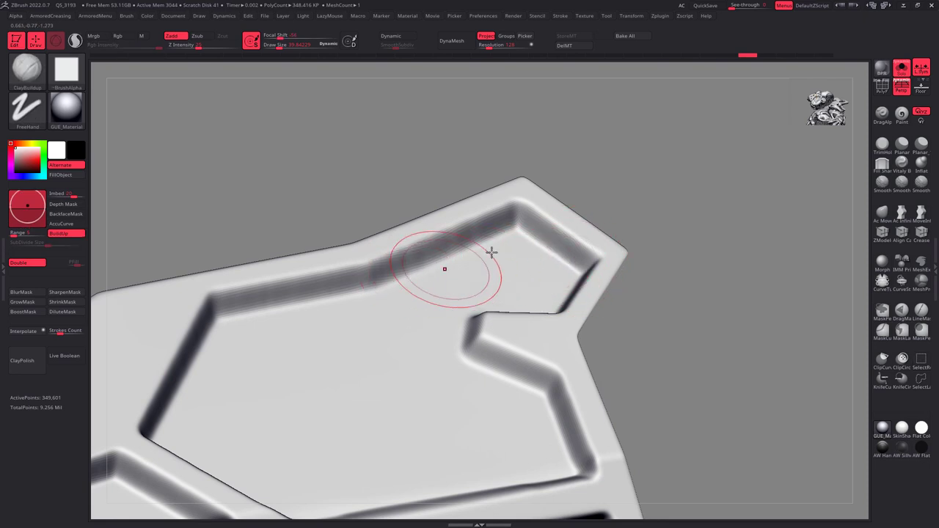
{"action": "key", "text": "ctrl+shift"}
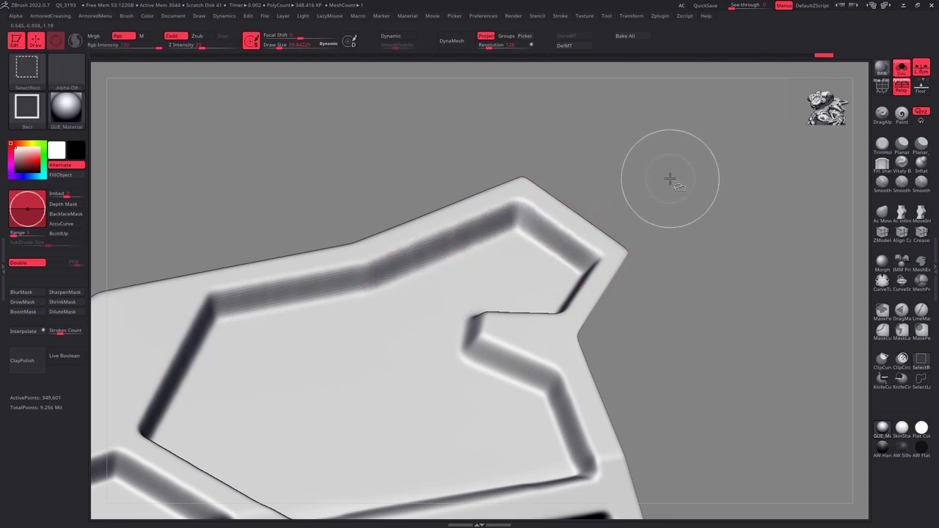
{"action": "key", "text": "ctrl"}
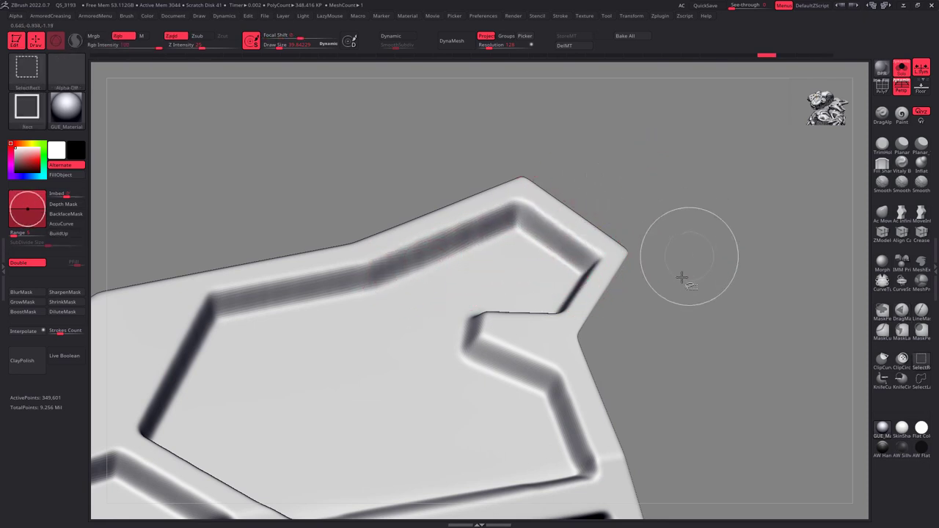
{"action": "mouse_move", "coordinate": [660, 342]}
{"action": "left_mouse_down"}
{"action": "mouse_move", "coordinate": [511, 265]}
{"action": "mouse_move", "coordinate": [624, 304]}
{"action": "mouse_move", "coordinate": [625, 335]}
{"action": "mouse_move", "coordinate": [510, 289]}
{"action": "mouse_move", "coordinate": [565, 356]}
{"action": "mouse_move", "coordinate": [566, 337]}
{"action": "left_mouse_up"}
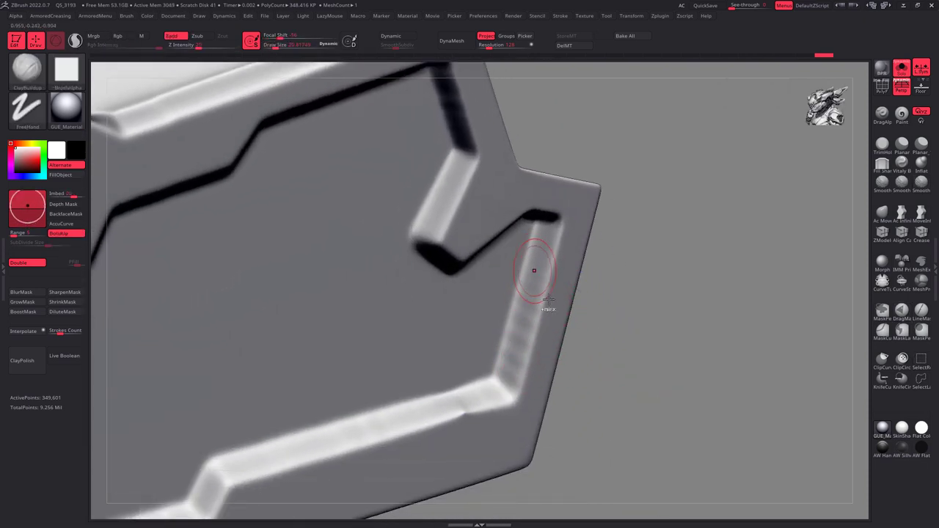
{"action": "left_click_drag", "start_coordinate": [541, 294], "coordinate": [541, 274]}
{"action": "key", "text": "ctrl+z"}
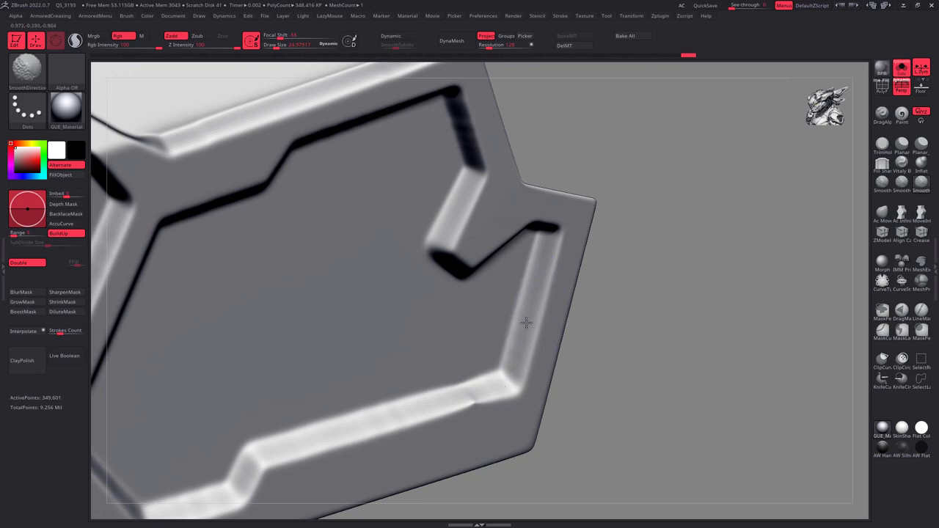
{"action": "key", "text": "shift"}
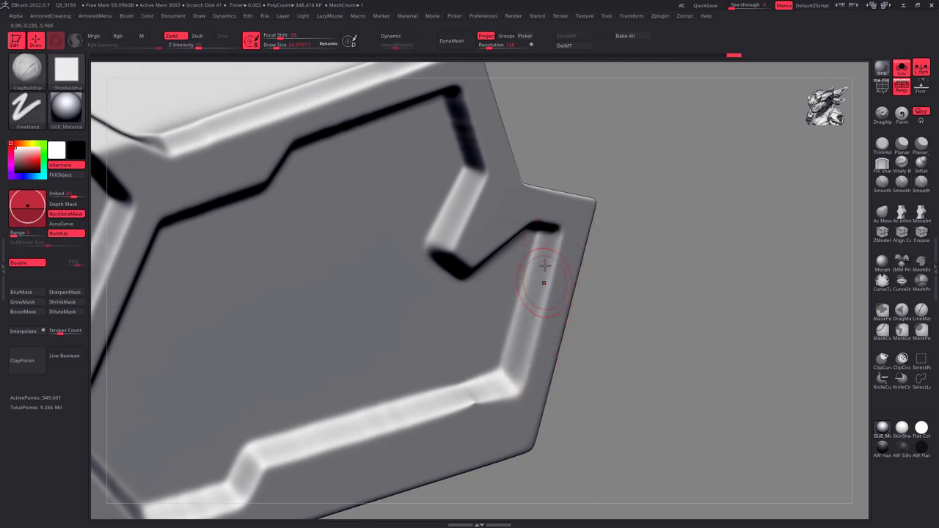
{"action": "key", "text": "ctrl"}
{"action": "left_click_drag", "start_coordinate": [572, 308], "coordinate": [538, 303], "text": "shift"}
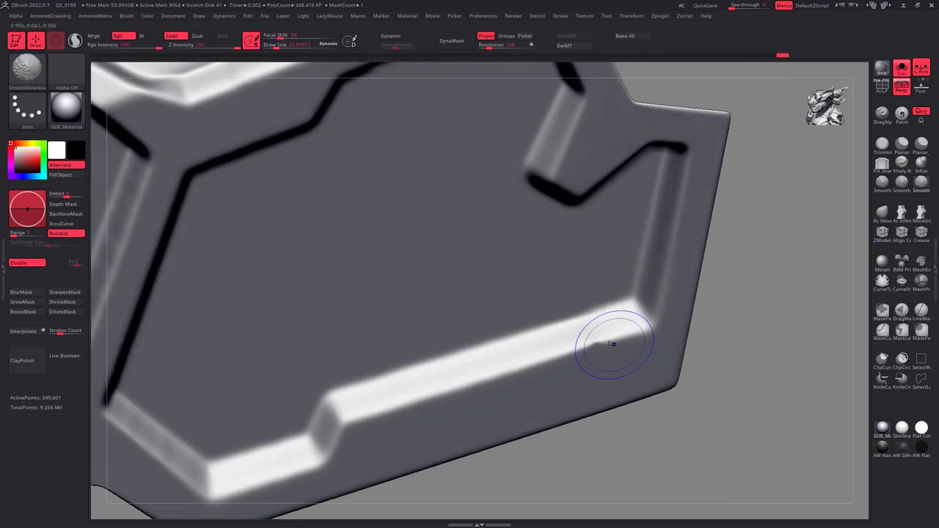
{"action": "mouse_move", "coordinate": [619, 336]}
{"action": "right_mouse_down"}
{"action": "mouse_move", "coordinate": [281, 209]}
{"action": "mouse_move", "coordinate": [331, 252]}
{"action": "mouse_move", "coordinate": [331, 279]}
{"action": "mouse_move", "coordinate": [375, 329]}
{"action": "mouse_move", "coordinate": [361, 199]}
{"action": "mouse_move", "coordinate": [325, 272]}
{"action": "mouse_move", "coordinate": [367, 289]}
{"action": "right_mouse_up"}
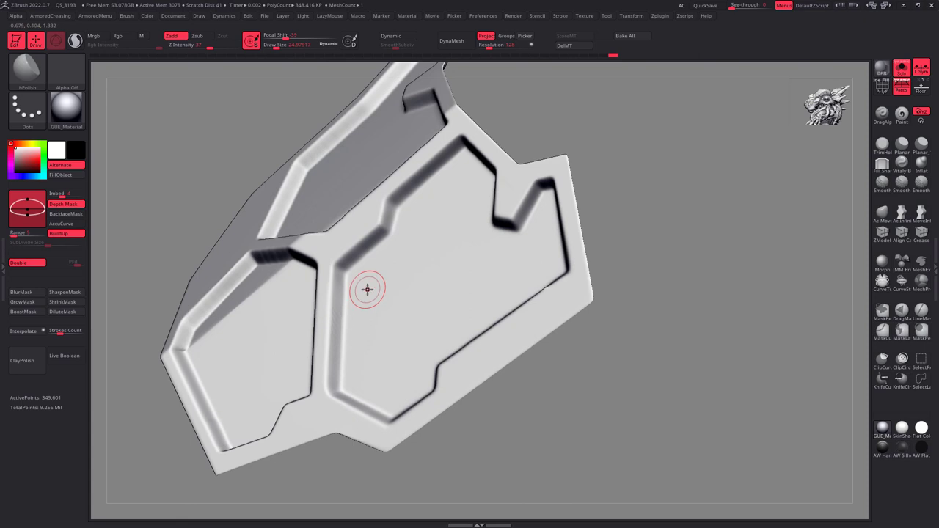
- Polish the remaining flat inset bevels with hPolish
{"action": "key", "text": "space"}
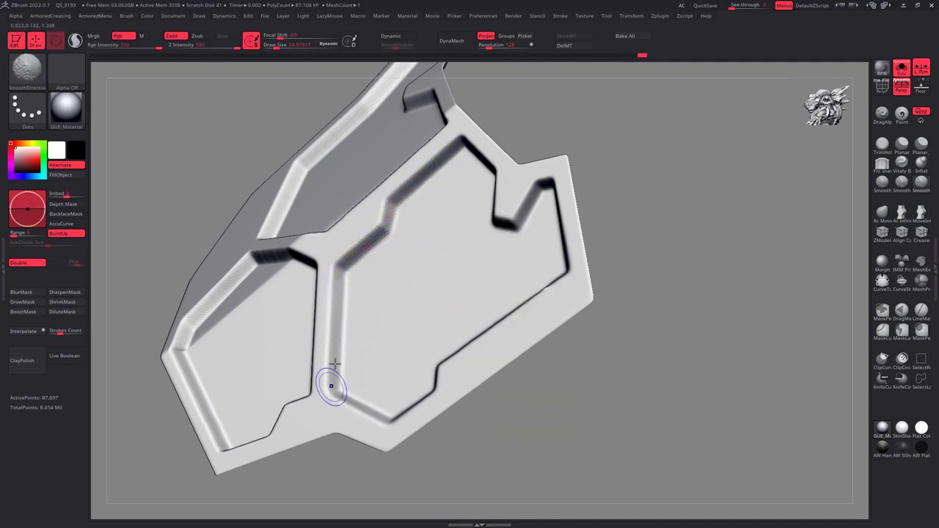
{"action": "key", "text": "p"}
{"action": "mouse_move", "coordinate": [349, 337]}
{"action": "right_mouse_down"}
{"action": "mouse_move", "coordinate": [413, 335]}
{"action": "mouse_move", "coordinate": [548, 296]}
{"action": "right_mouse_up"}
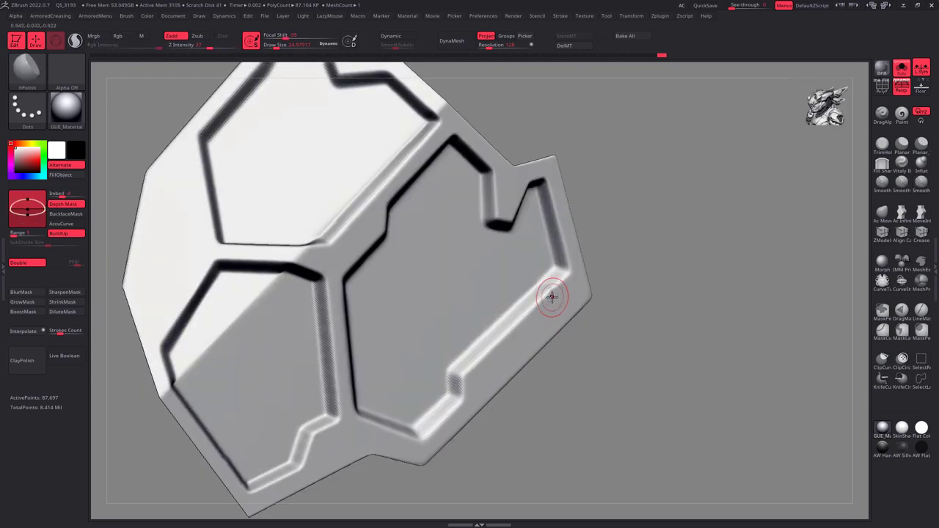
{"action": "scroll", "coordinate": [552, 297], "scroll_direction": "up", "scroll_amount": 3}
{"action": "scroll", "coordinate": [549, 300], "scroll_direction": "up", "scroll_amount": 3}
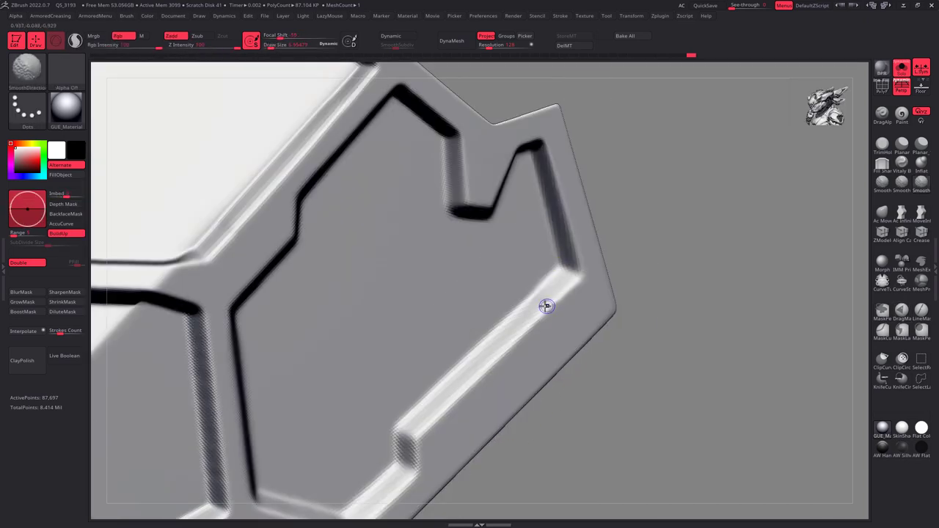
{"action": "key", "text": "f"}
- Subdivide the panel with Ctrl+D to about 1.1 million points
{"action": "mouse_move", "coordinate": [378, 367]}
{"action": "right_mouse_down"}
{"action": "mouse_move", "coordinate": [350, 237]}
{"action": "mouse_move", "coordinate": [360, 227]}
{"action": "mouse_move", "coordinate": [325, 216]}
{"action": "mouse_move", "coordinate": [306, 350]}
{"action": "mouse_move", "coordinate": [531, 394]}
{"action": "mouse_move", "coordinate": [503, 304]}
{"action": "mouse_move", "coordinate": [449, 282]}
{"action": "mouse_move", "coordinate": [440, 374]}
{"action": "mouse_move", "coordinate": [470, 369]}
{"action": "mouse_move", "coordinate": [456, 406]}
{"action": "mouse_move", "coordinate": [682, 361]}
{"action": "mouse_move", "coordinate": [436, 235]}
{"action": "mouse_move", "coordinate": [179, 305]}
{"action": "mouse_move", "coordinate": [441, 330]}
{"action": "mouse_move", "coordinate": [550, 289]}
{"action": "mouse_move", "coordinate": [531, 361]}
{"action": "mouse_move", "coordinate": [553, 349]}
{"action": "right_mouse_up"}
{"action": "key", "text": "ctrl+d"}
{"action": "right_click_drag", "start_coordinate": [861, 302], "coordinate": [655, 313]}
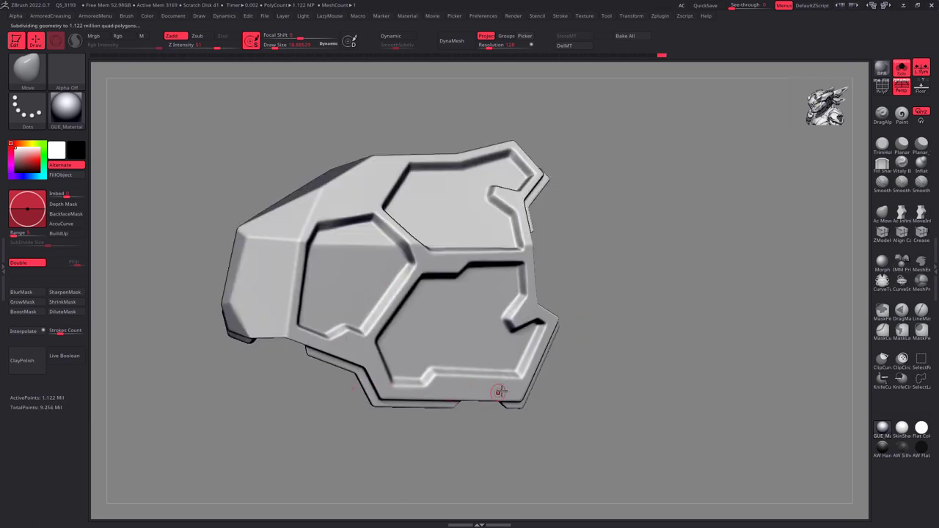
- Inspect the lower-right bevel up close, then turn Solo off to see the helmet
{"action": "mouse_move", "coordinate": [499, 391]}
{"action": "right_mouse_down", "text": "ctrl"}
{"action": "mouse_move", "coordinate": [534, 430]}
{"action": "mouse_move", "coordinate": [520, 384]}
{"action": "mouse_move", "coordinate": [512, 397]}
{"action": "right_mouse_up", "text": "ctrl"}
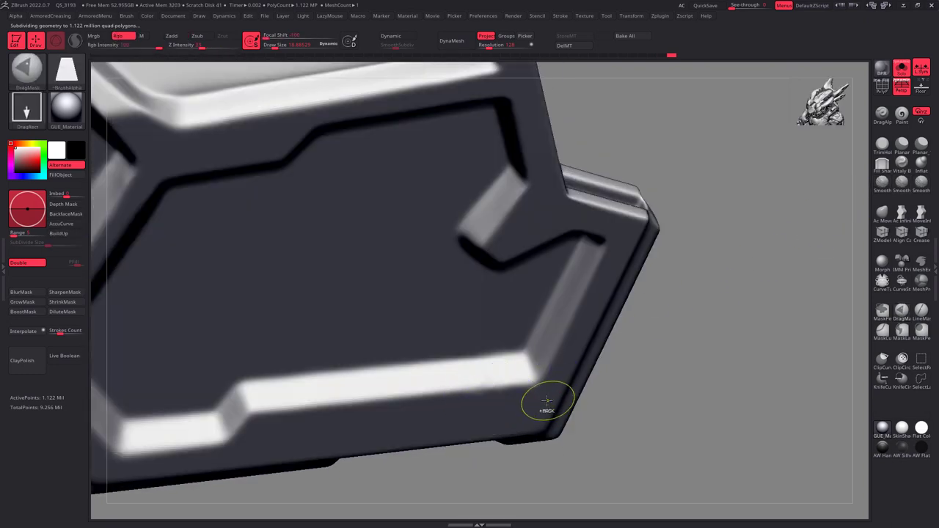
{"action": "mouse_move", "coordinate": [494, 390]}
{"action": "right_mouse_down", "text": "ctrl"}
{"action": "mouse_move", "coordinate": [597, 368]}
{"action": "mouse_move", "coordinate": [610, 380]}
{"action": "mouse_move", "coordinate": [583, 388]}
{"action": "right_mouse_up", "text": "ctrl"}
{"action": "right_click_drag", "start_coordinate": [579, 340], "coordinate": [639, 331]}
{"action": "key", "text": "ctrl+shift+s"}
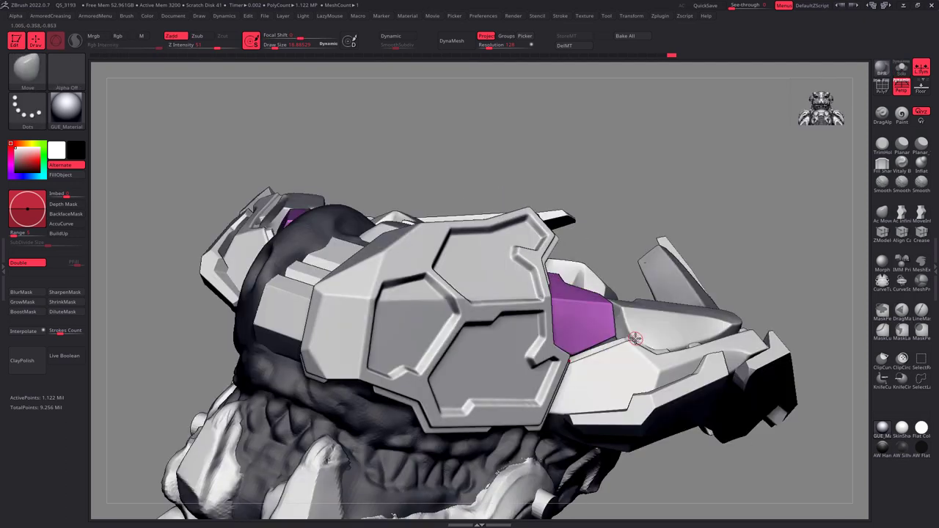
- Re-isolate the panel and apply Mirror And Weld, redoing it once, for a matching pair
{"action": "key", "text": "ctrl+shift+s"}
{"action": "key", "text": "g"}
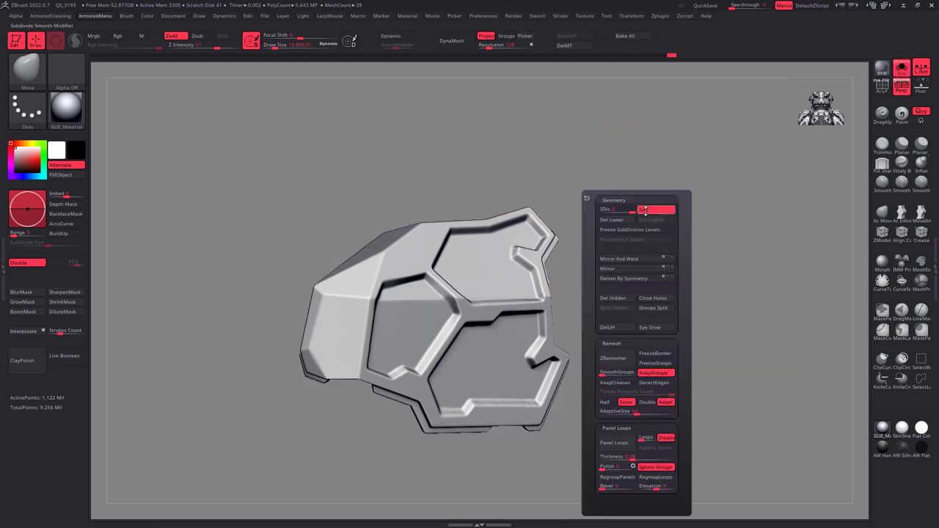
{"action": "right_click_drag", "start_coordinate": [629, 228], "coordinate": [621, 299]}
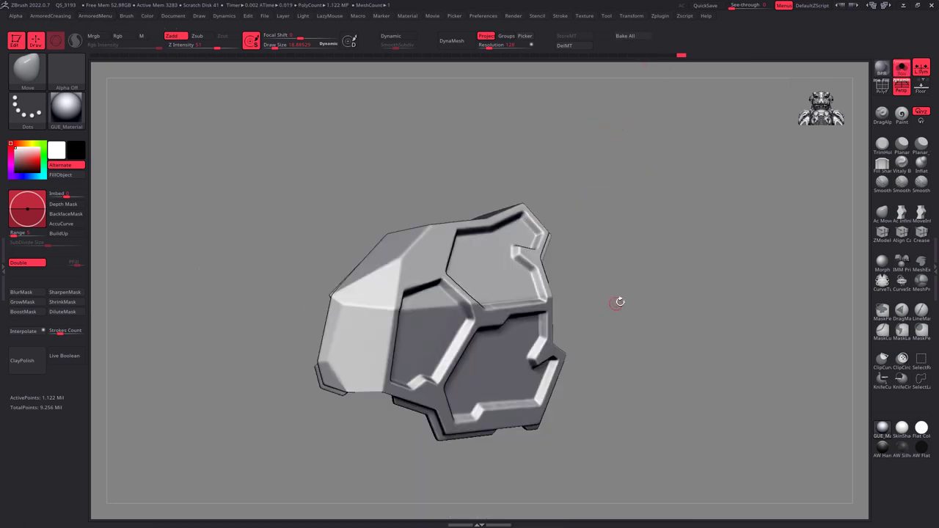
{"action": "key", "text": "g"}
{"action": "left_click", "coordinate": [612, 289]}
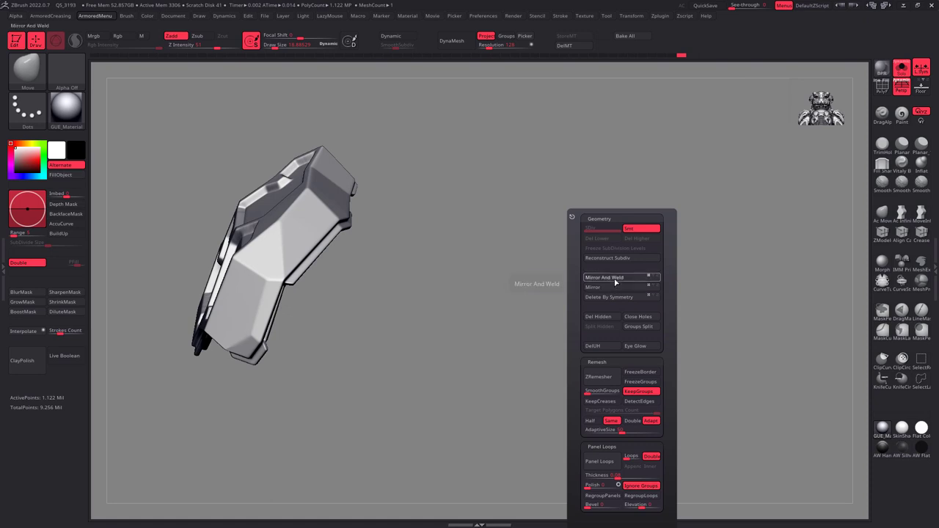
{"action": "left_click", "coordinate": [615, 283]}
{"action": "key", "text": "ctrl+z"}
{"action": "key", "text": "g"}
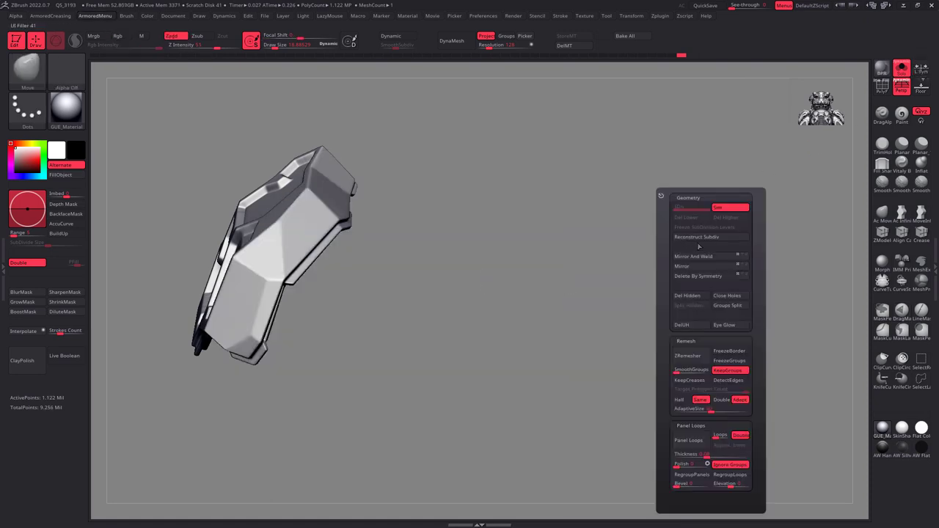
{"action": "left_click", "coordinate": [709, 257]}
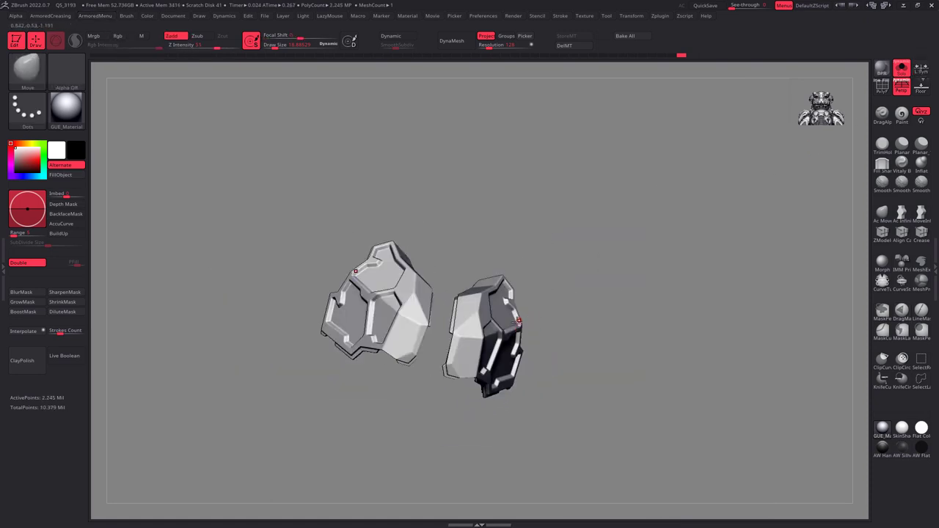
{"action": "key", "text": "g"}
{"action": "left_click_drag", "start_coordinate": [591, 291], "coordinate": [513, 340]}
- Run Reconstruct Subdiv three times, then return to the highest SDiv level
{"action": "key", "text": "g"}
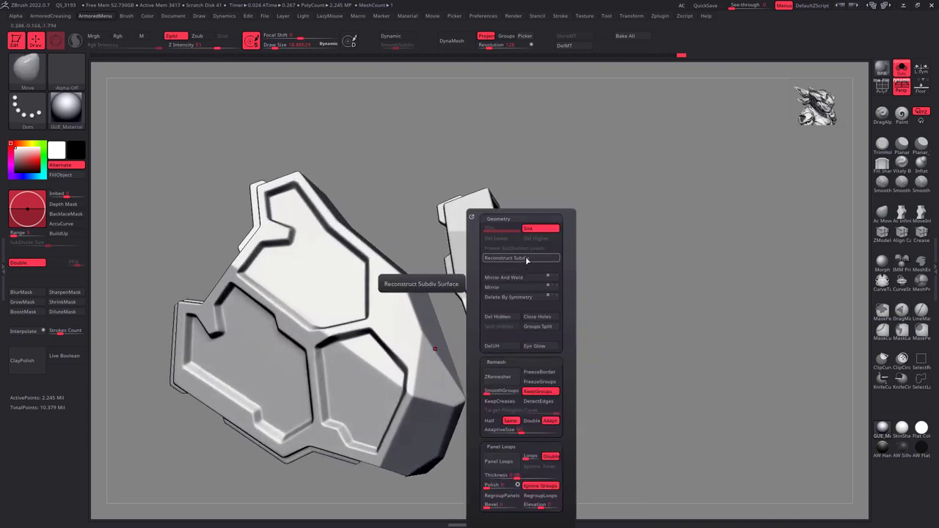
{"action": "left_click", "coordinate": [527, 258]}
{"action": "key", "text": "g"}
{"action": "left_click", "coordinate": [527, 258]}
{"action": "key", "text": "g"}
{"action": "left_click", "coordinate": [527, 258]}
{"action": "key", "text": "g"}
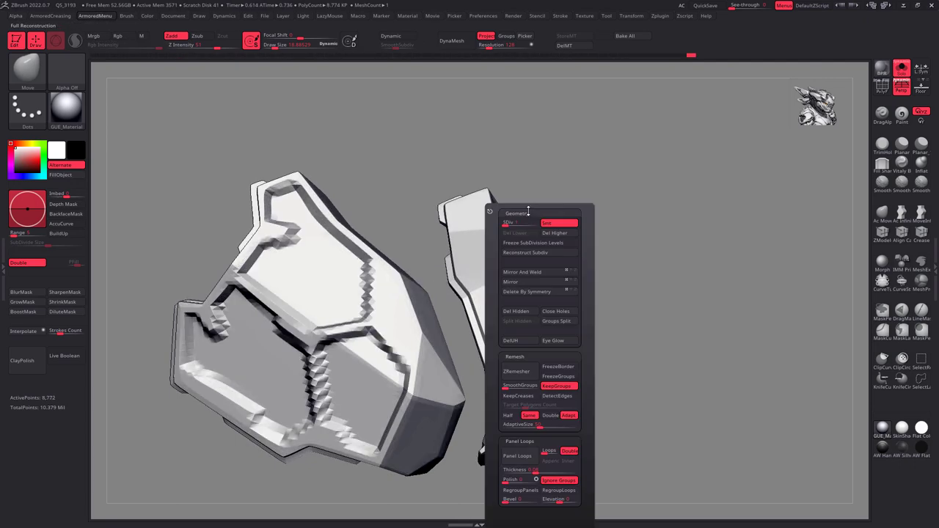
{"action": "left_click_drag", "start_coordinate": [529, 223], "coordinate": [635, 245]}
- Check both mirrored panels on the helmet with Solo off, then isolate them again
{"action": "mouse_move", "coordinate": [443, 377]}
{"action": "right_mouse_down"}
{"action": "mouse_move", "coordinate": [401, 389]}
{"action": "mouse_move", "coordinate": [315, 384]}
{"action": "mouse_move", "coordinate": [446, 250]}
{"action": "right_mouse_up"}
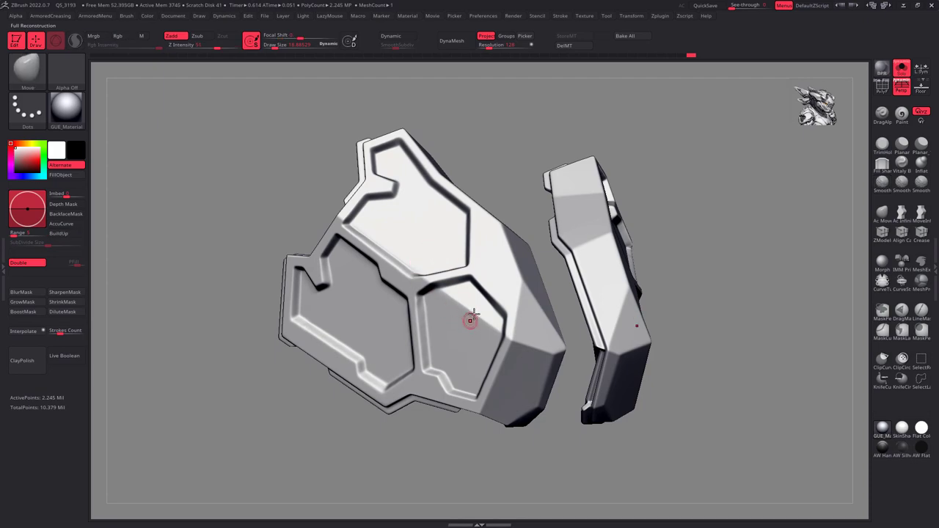
{"action": "right_click_drag", "start_coordinate": [472, 314], "coordinate": [453, 255]}
{"action": "right_click_drag", "start_coordinate": [488, 341], "coordinate": [506, 310], "text": "ctrl"}
{"action": "key", "text": "shift+ctrl+s"}
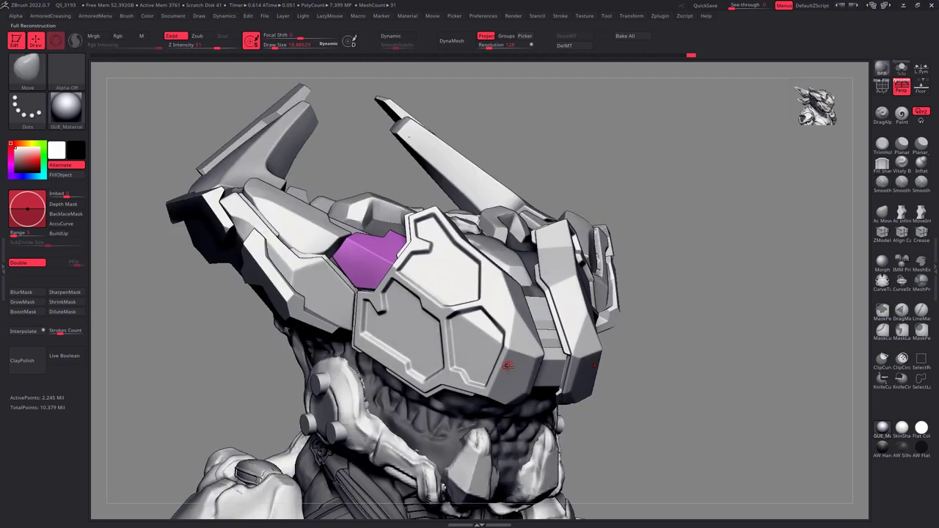
{"action": "mouse_move", "coordinate": [509, 381]}
{"action": "right_mouse_down"}
{"action": "mouse_move", "coordinate": [514, 323]}
{"action": "mouse_move", "coordinate": [448, 316]}
{"action": "mouse_move", "coordinate": [430, 283]}
{"action": "mouse_move", "coordinate": [451, 206]}
{"action": "mouse_move", "coordinate": [314, 272]}
{"action": "mouse_move", "coordinate": [321, 359]}
{"action": "mouse_move", "coordinate": [384, 329]}
{"action": "mouse_move", "coordinate": [394, 226]}
{"action": "mouse_move", "coordinate": [411, 314]}
{"action": "right_mouse_up"}
{"action": "key", "text": "shift+ctrl+s"}
{"action": "key", "text": "b"}
{"action": "key", "text": "m"}
{"action": "key", "text": "v"}
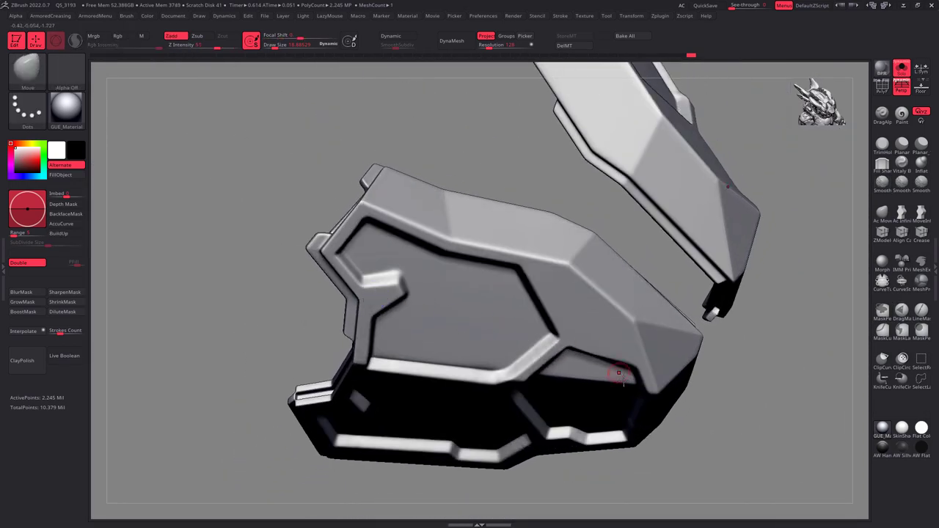
{"action": "mouse_move", "coordinate": [624, 381]}
{"action": "right_mouse_down"}
{"action": "mouse_move", "coordinate": [628, 373]}
{"action": "mouse_move", "coordinate": [497, 329]}
{"action": "mouse_move", "coordinate": [515, 294]}
{"action": "right_mouse_up"}
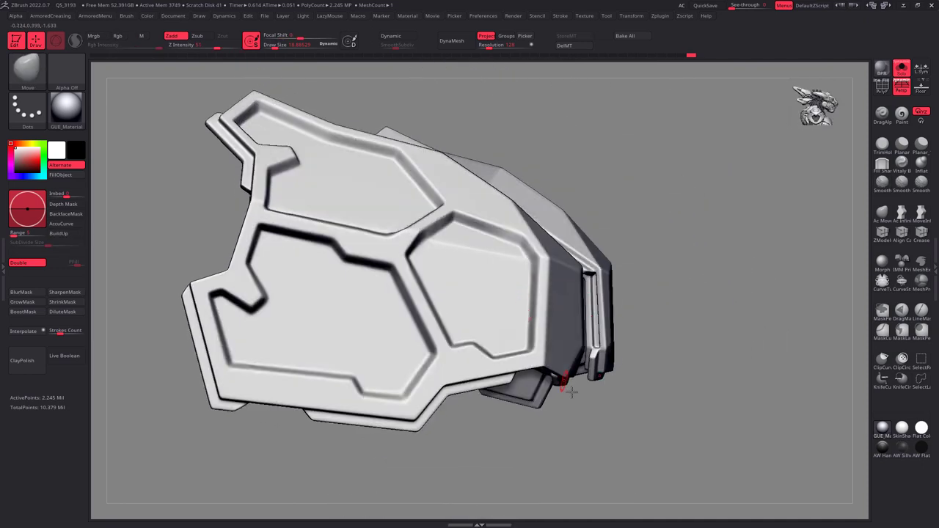